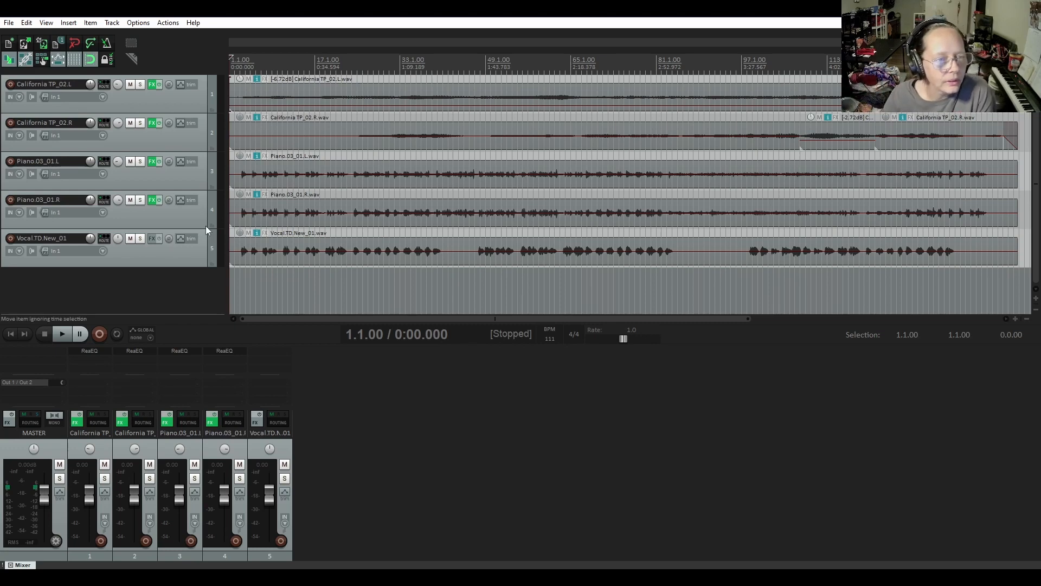
Play the full mix from the start to hear how the vocal sits, and stop playback.
click(62, 334)
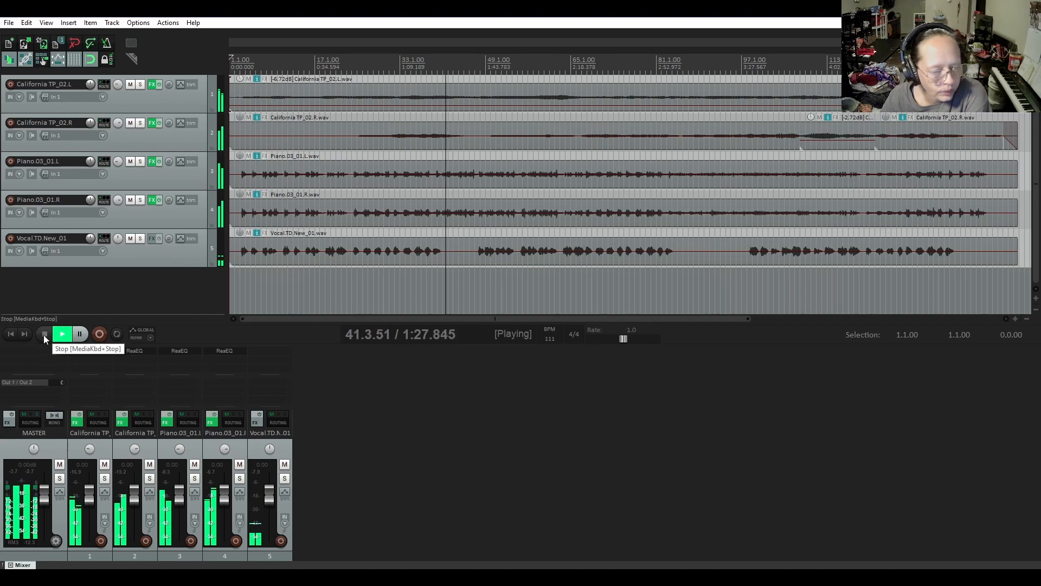
click(43, 334)
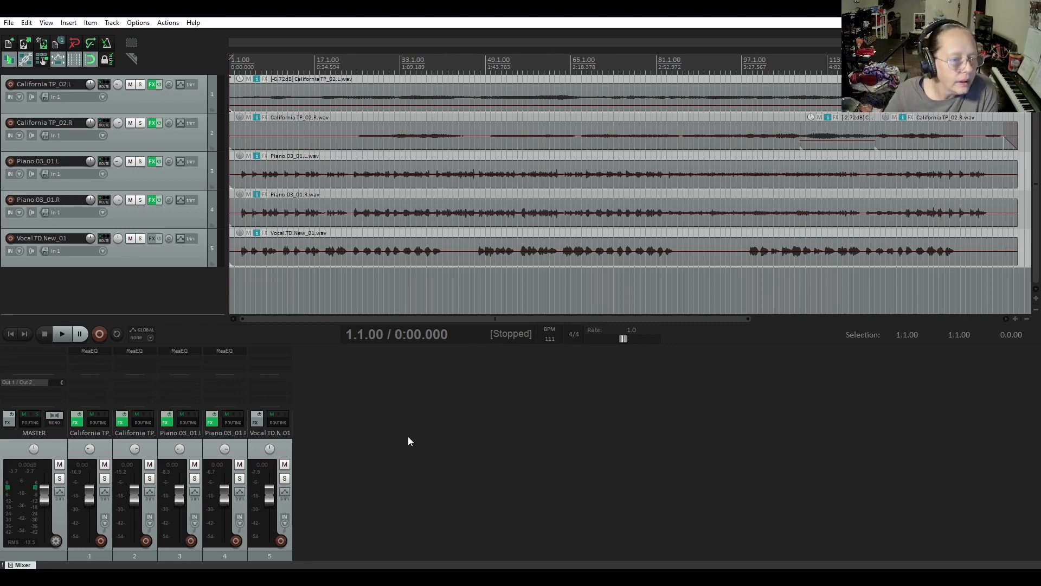
Add ReaEQ to the Vocal.TD.New_01 track and remove the equalizer's fifth band.
click(151, 239)
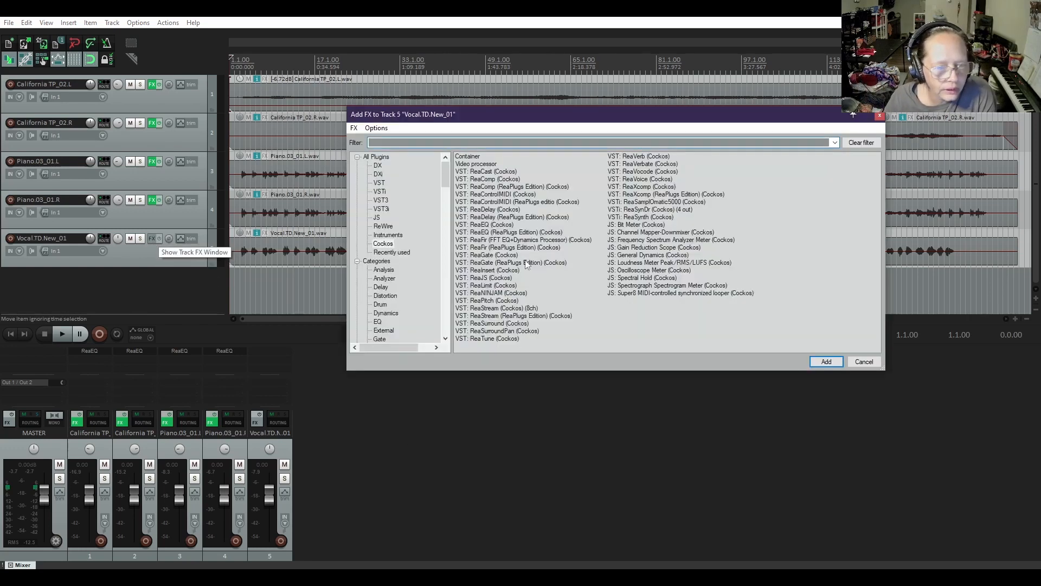
double_click(486, 226)
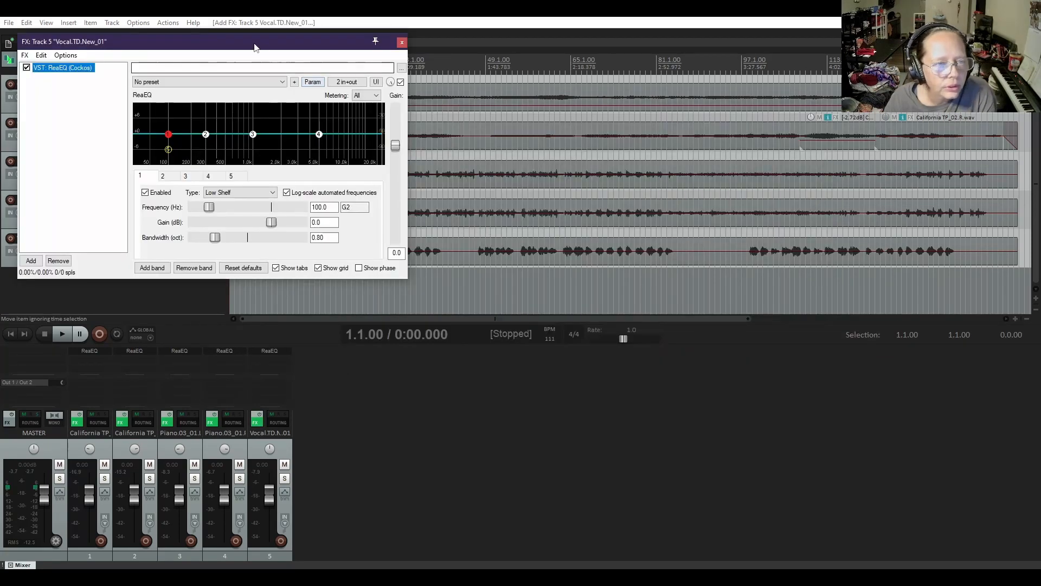
drag(255, 45, 708, 188)
click(684, 319)
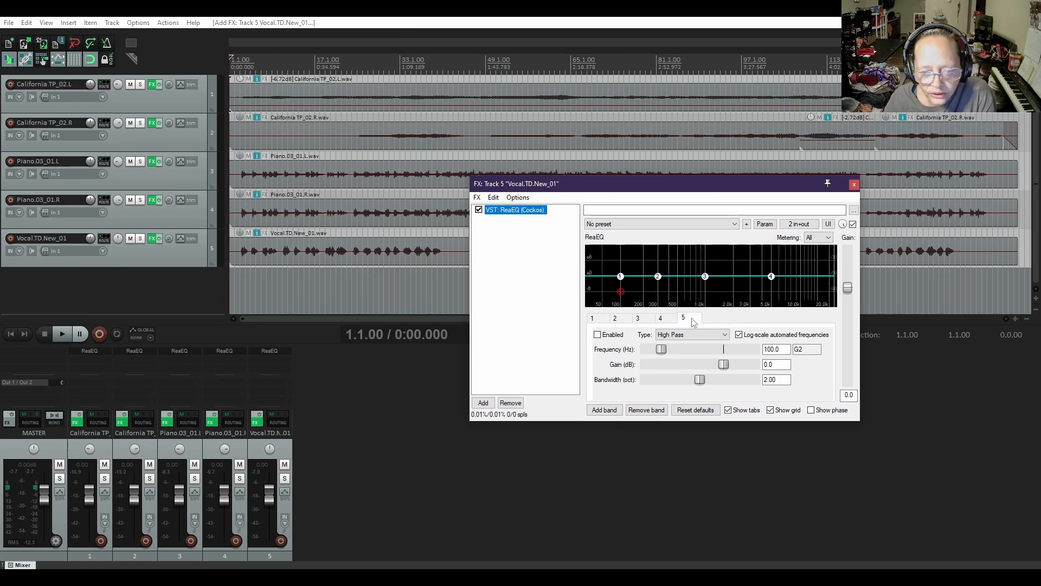
click(646, 410)
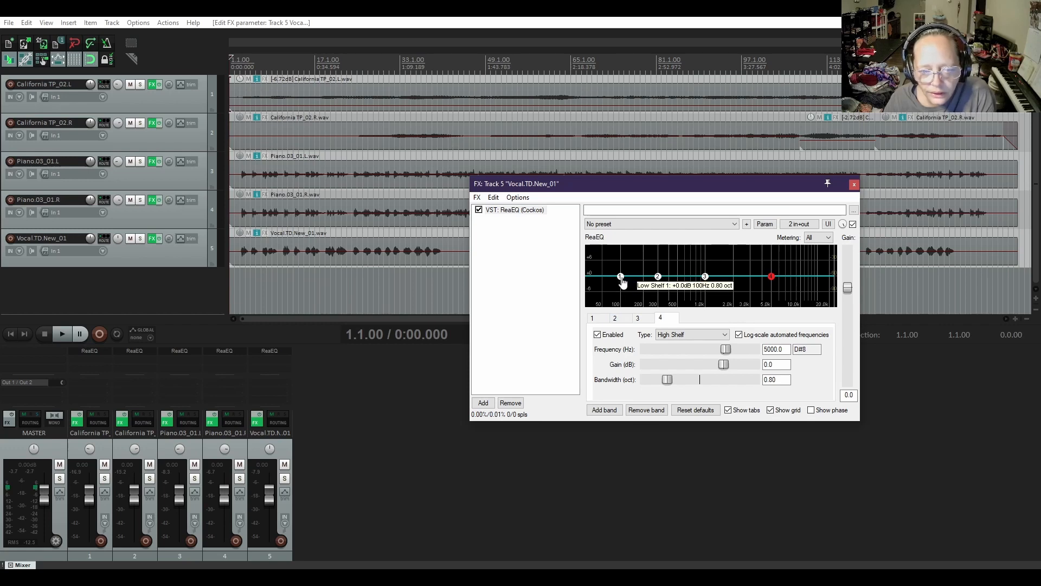
Turn ReaEQ band 1 into a High Pass filter with a 2.00 octave bandwidth and a frequency of 110 Hz.
click(594, 319)
click(690, 334)
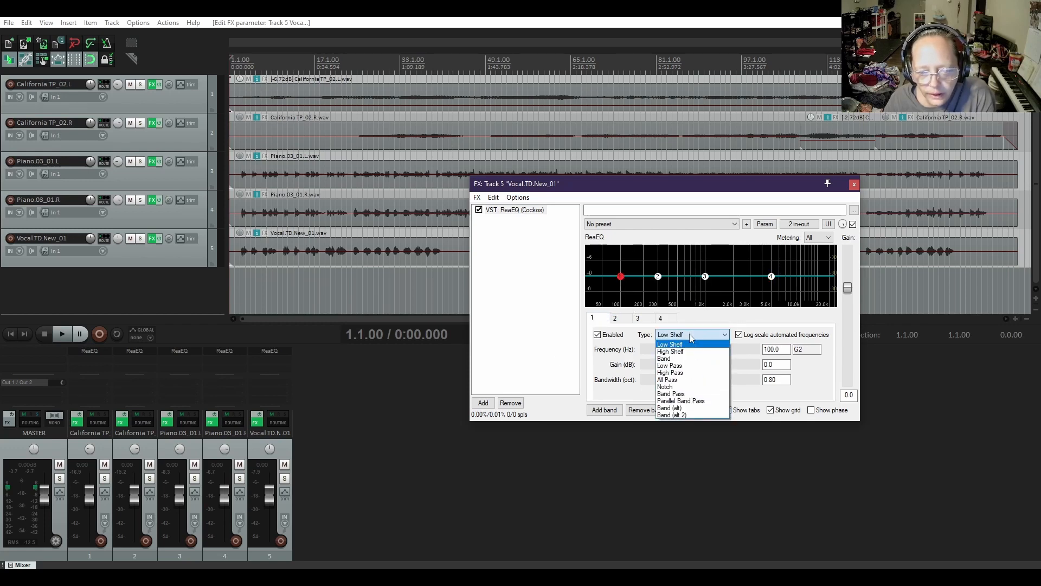
click(567, 352)
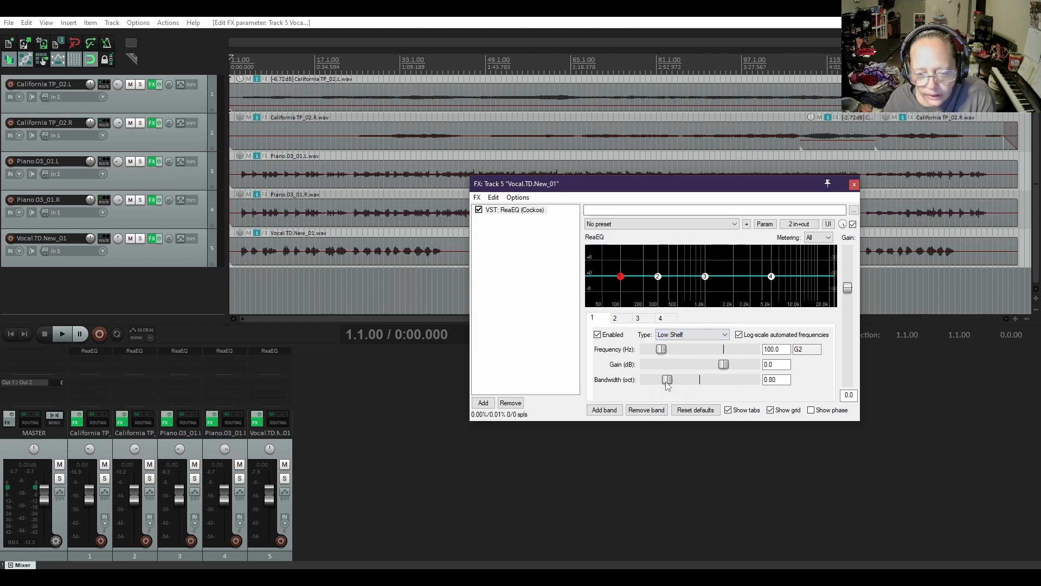
double_click(667, 380)
click(684, 336)
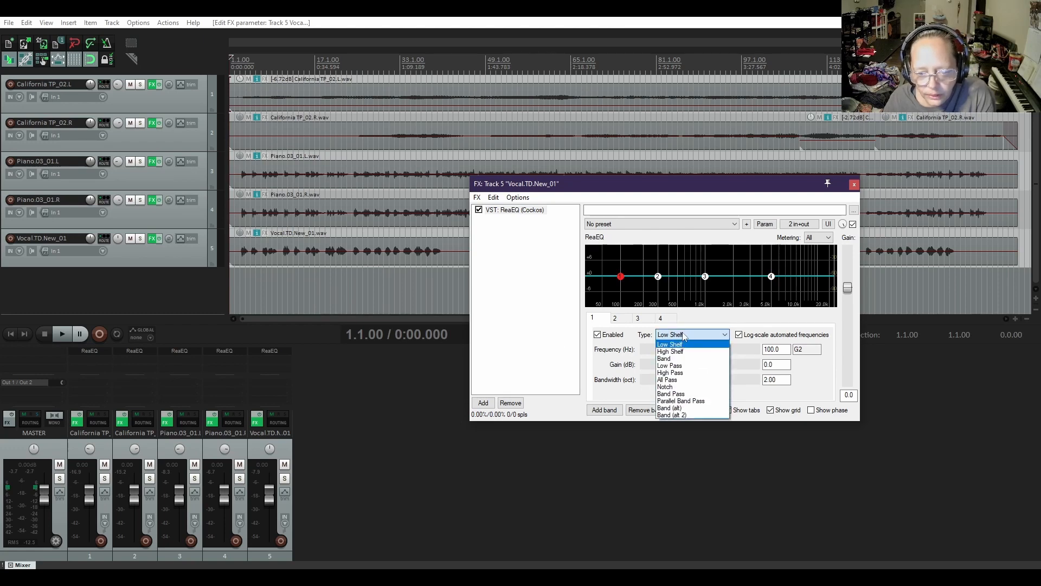
click(681, 372)
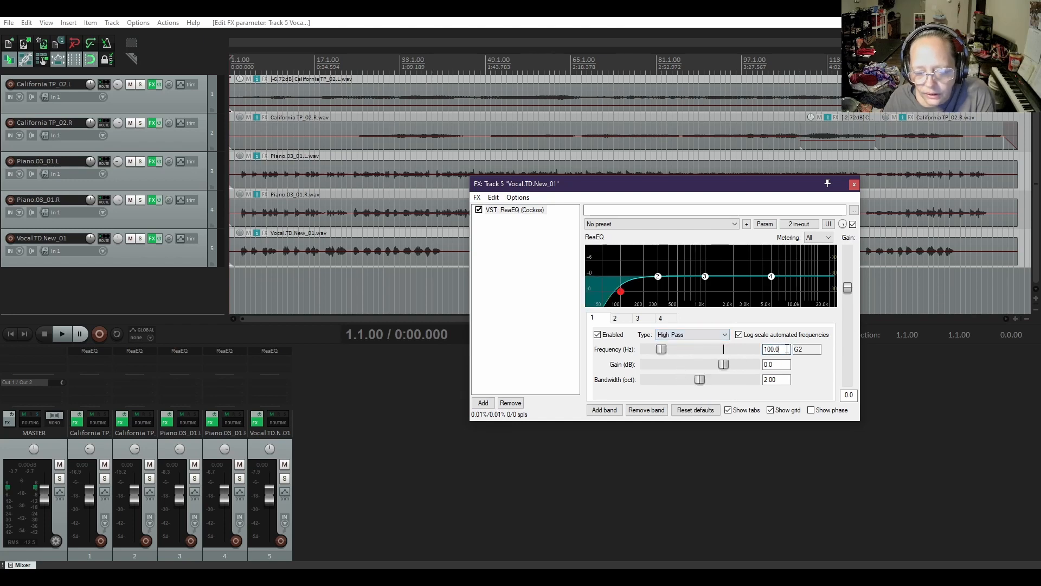
text(110)
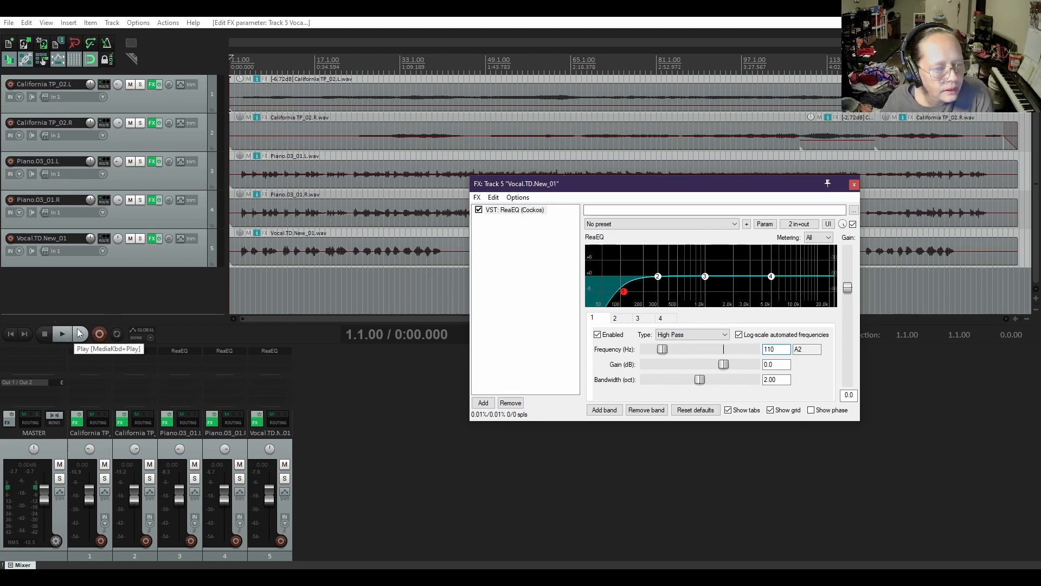
Play the mix from bar 3, comparing the vocal with ReaEQ bypassed and enabled, then stop playback and close the effects window.
click(240, 264)
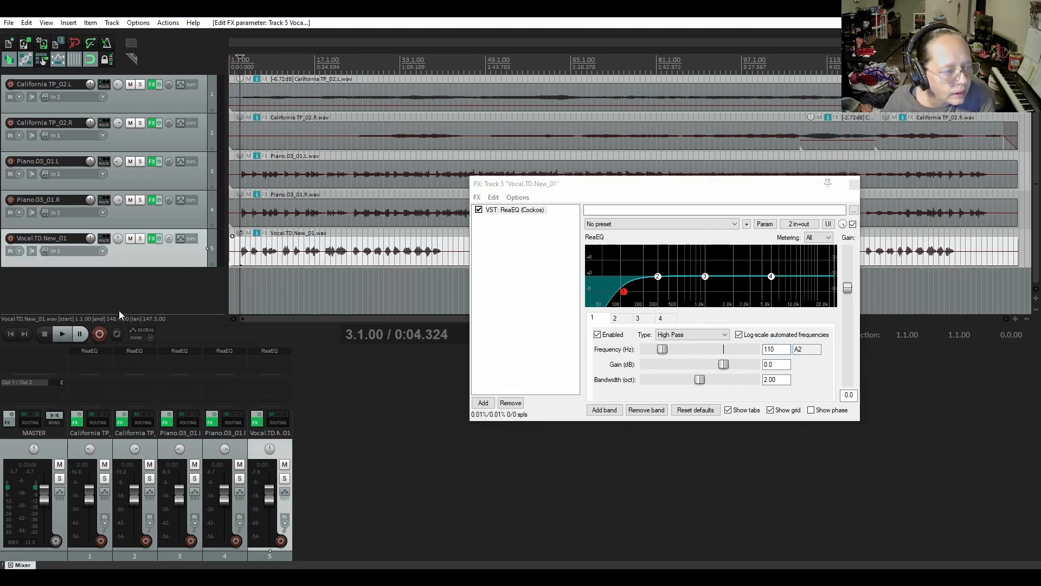
click(62, 334)
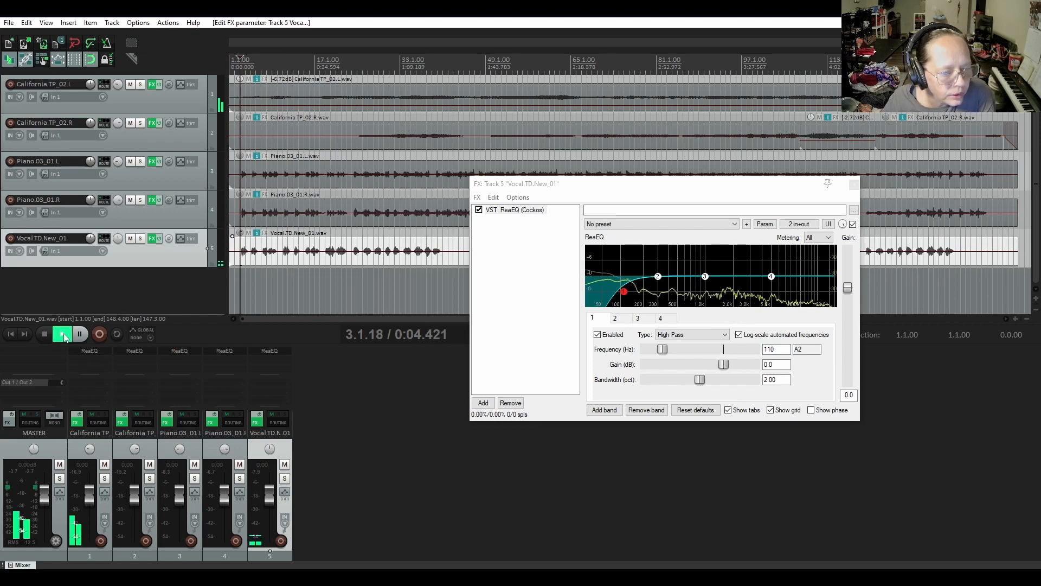
click(479, 211)
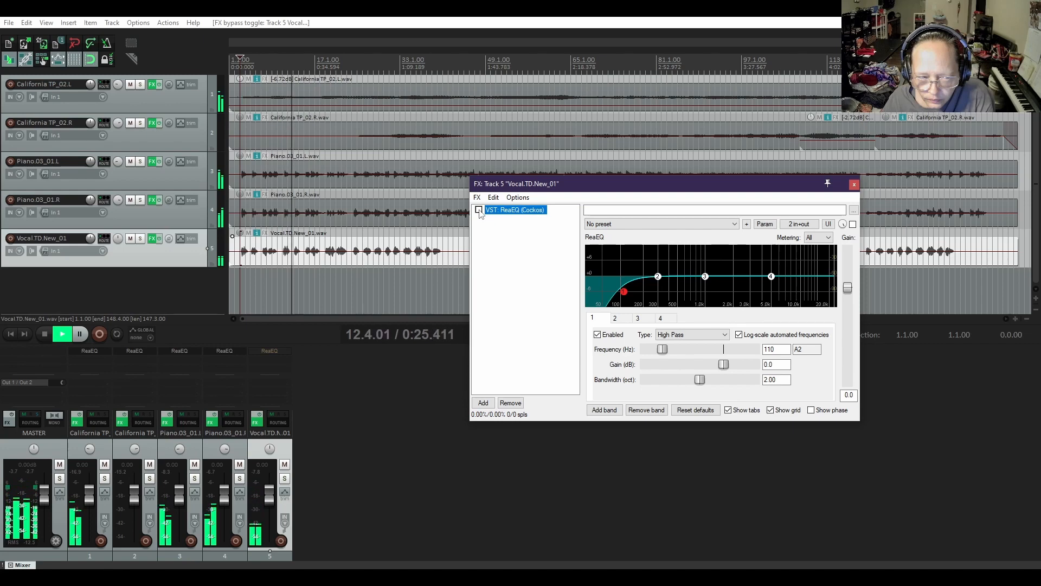
click(479, 211)
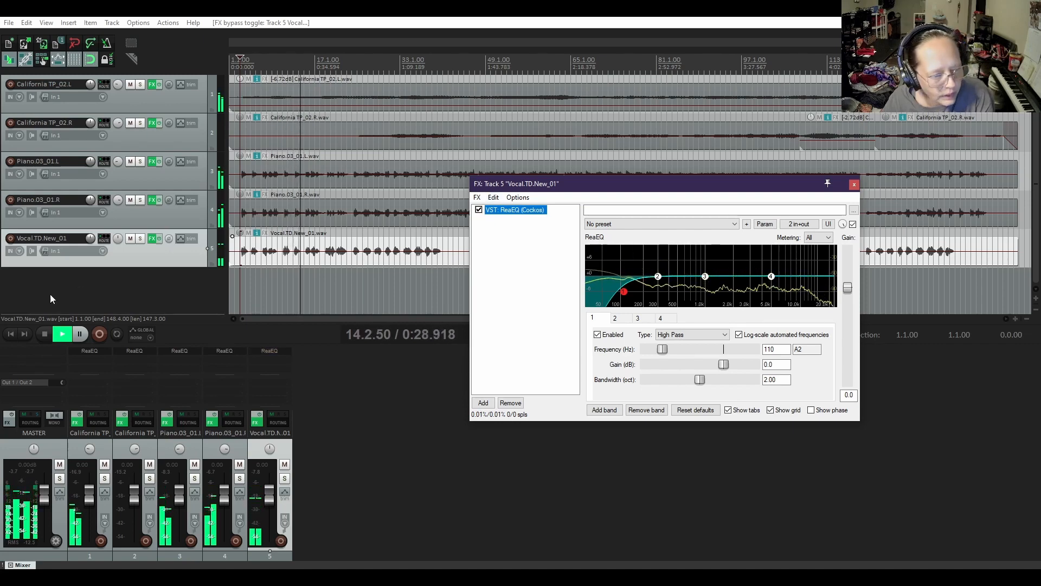
click(45, 334)
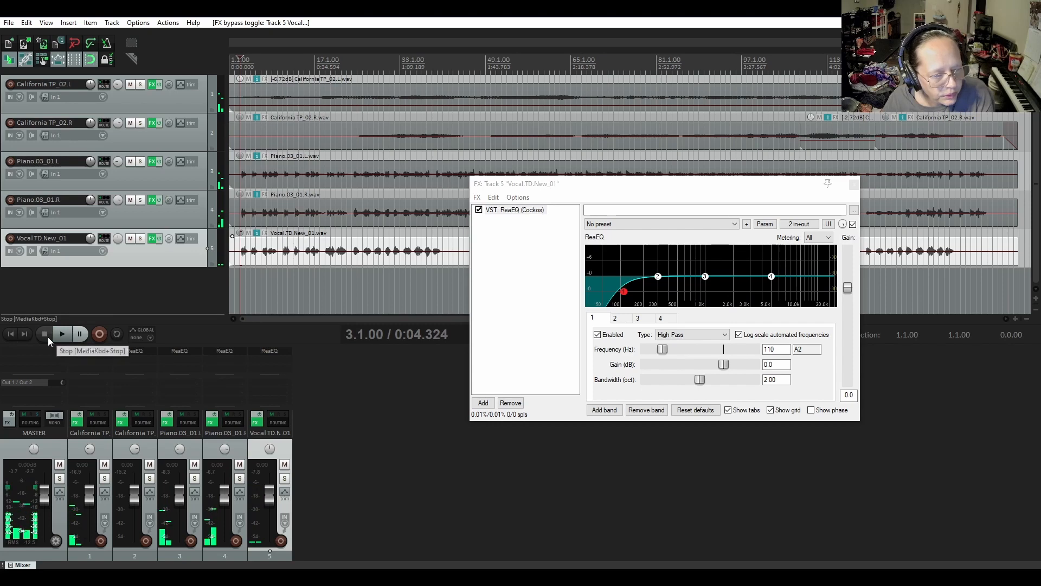
click(689, 223)
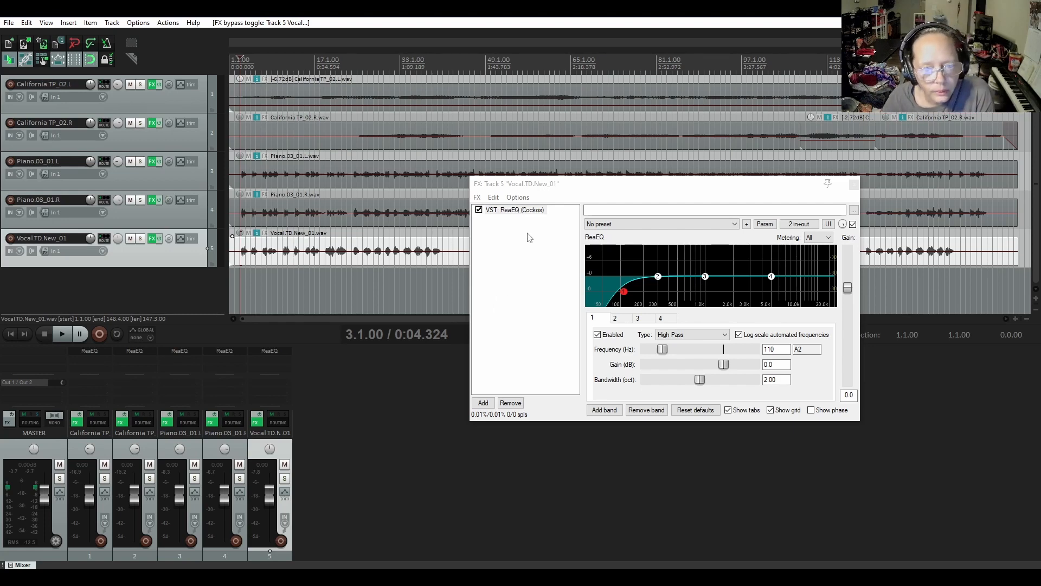
click(544, 186)
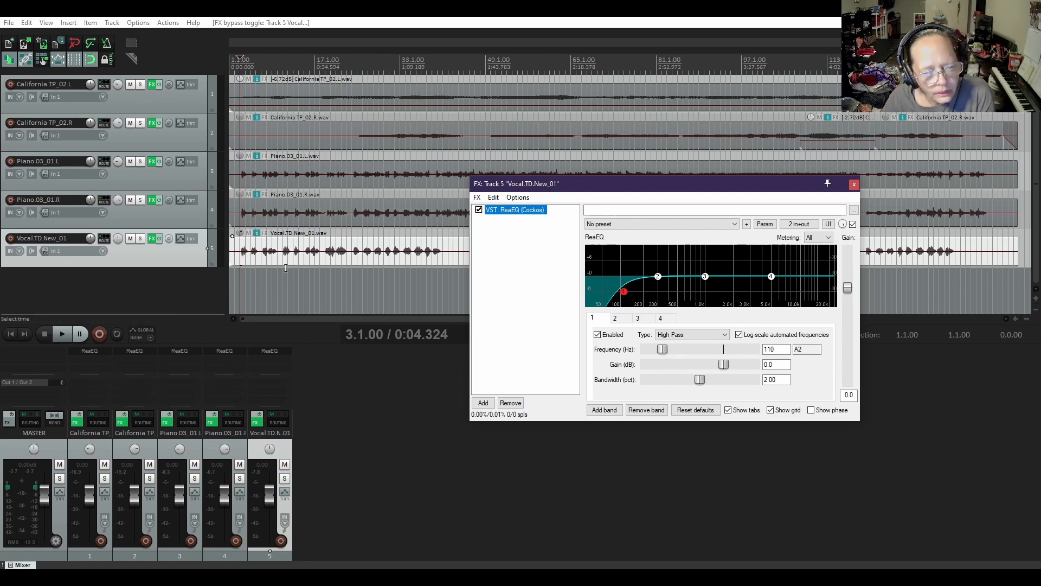
click(854, 186)
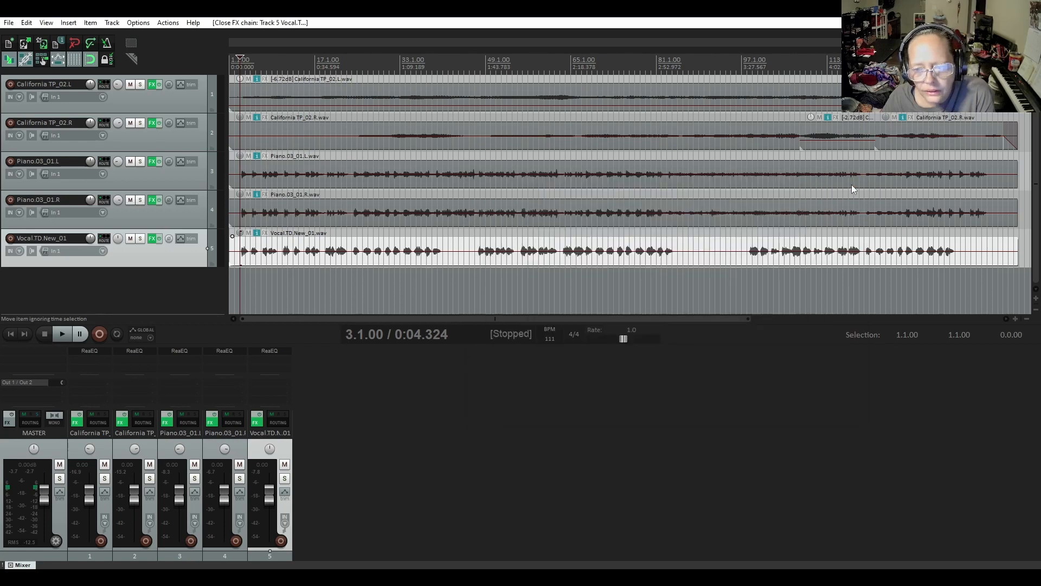
Create a new track named Vox Thickening and route a send to it from the Vocal.TD.New_01 track.
double_click(150, 293)
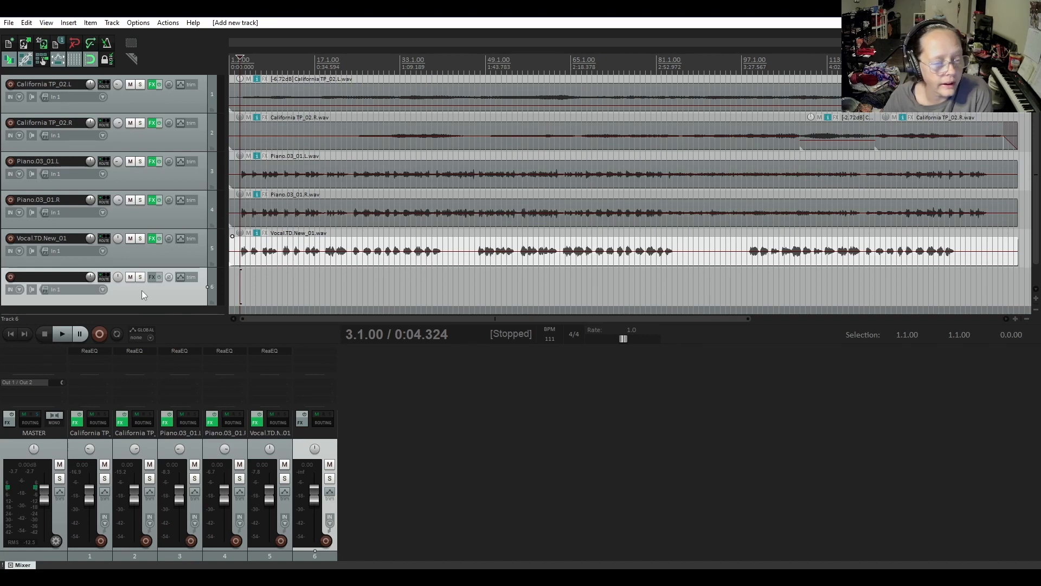
double_click(61, 277)
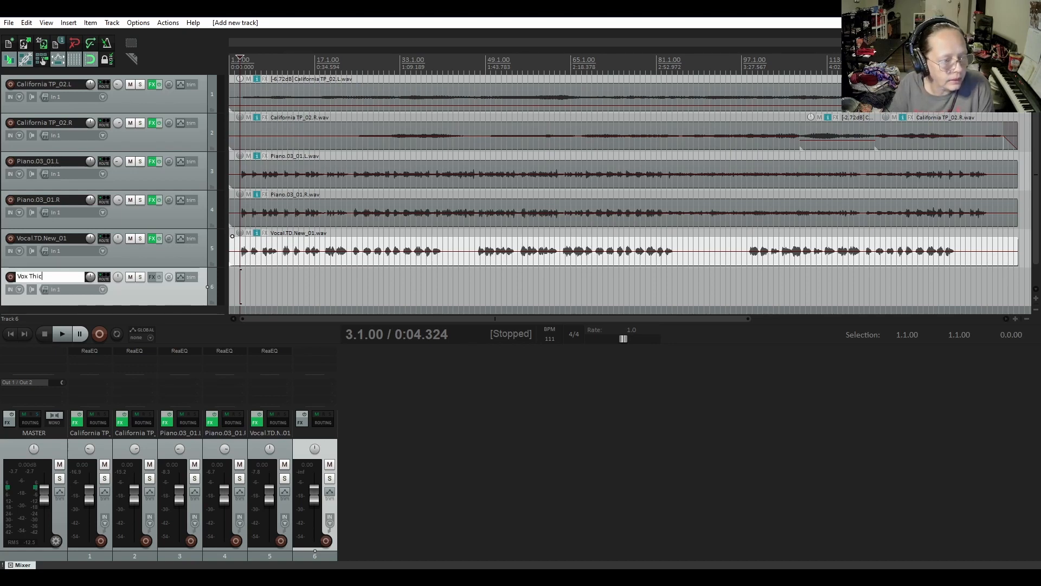
text(Vox Thickening)
key(Return)
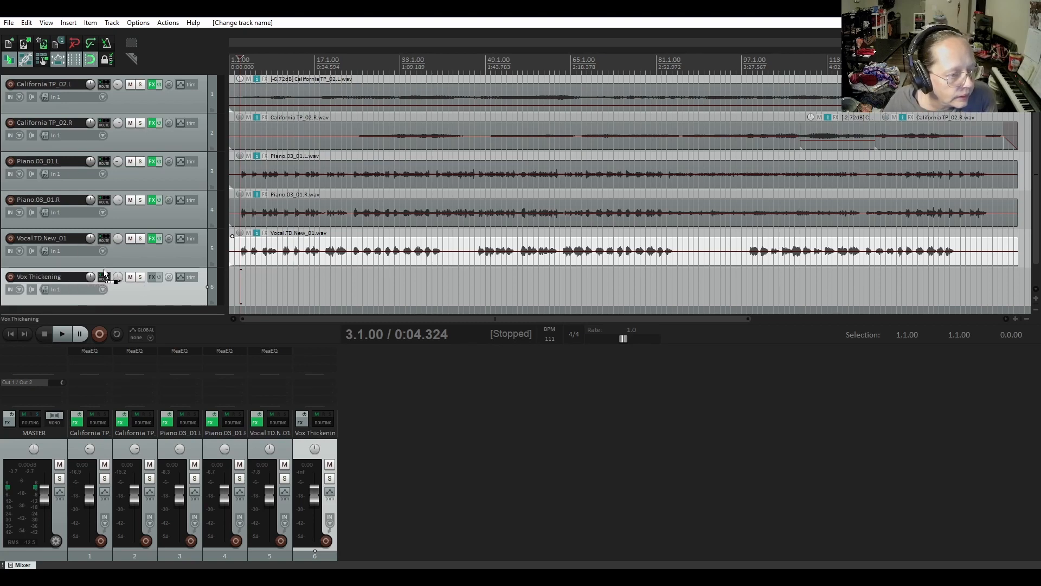
drag(105, 280, 105, 280)
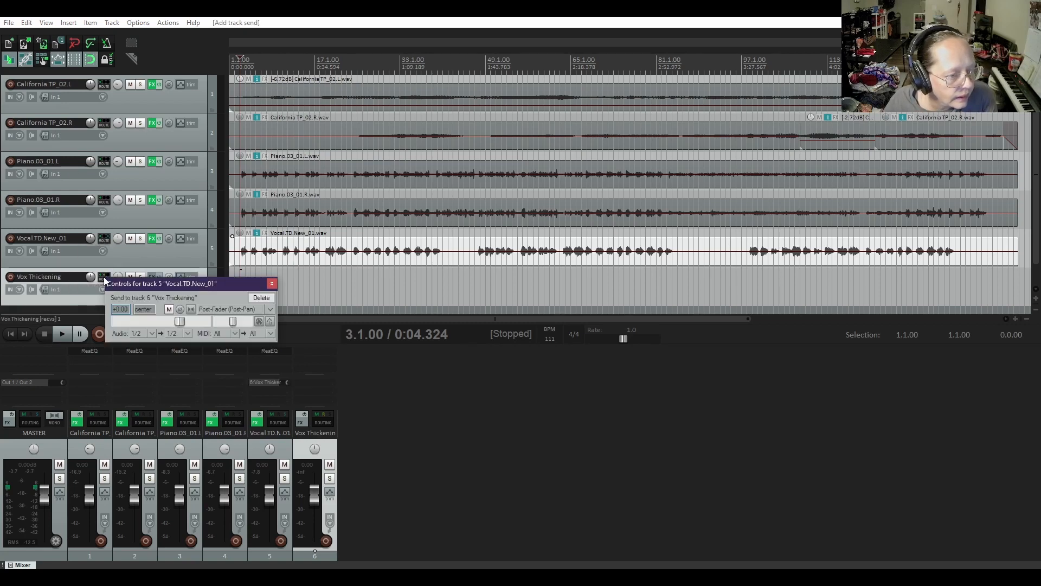
click(271, 285)
Add the ReaPitch effect to the Vox Thickening track and move its window away from the track list.
click(153, 278)
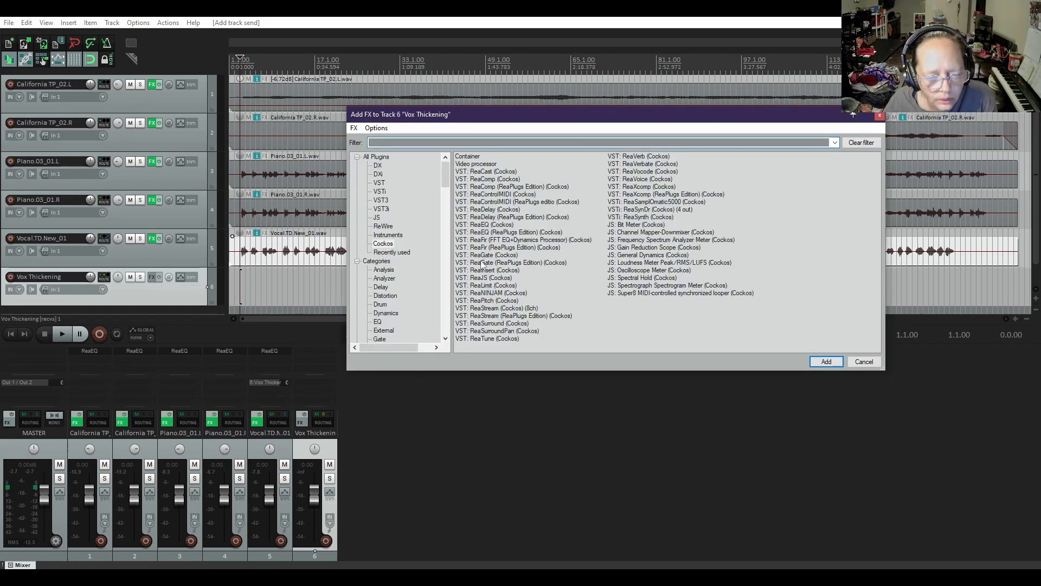
double_click(480, 300)
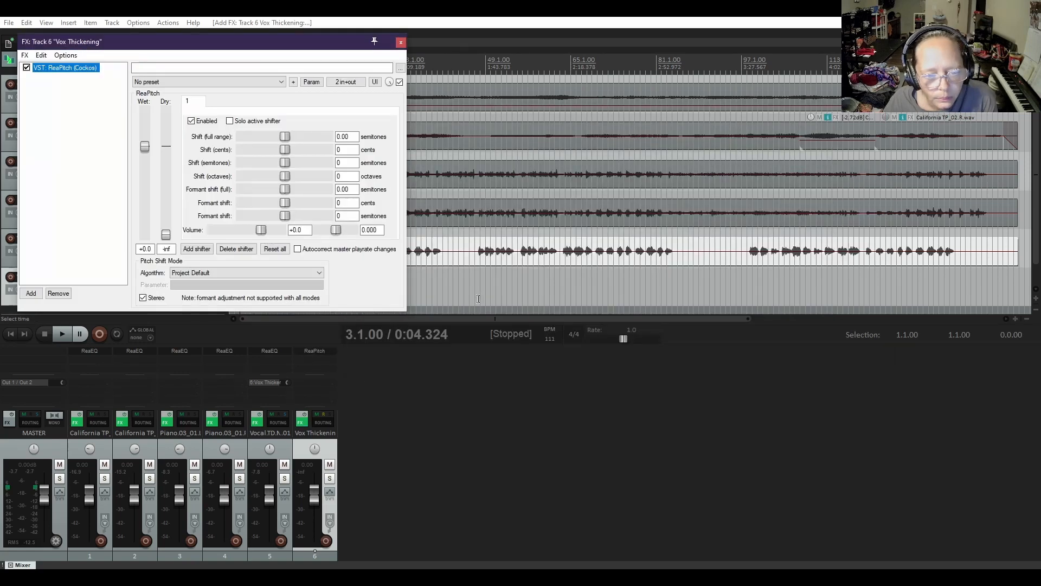
drag(256, 46, 720, 173)
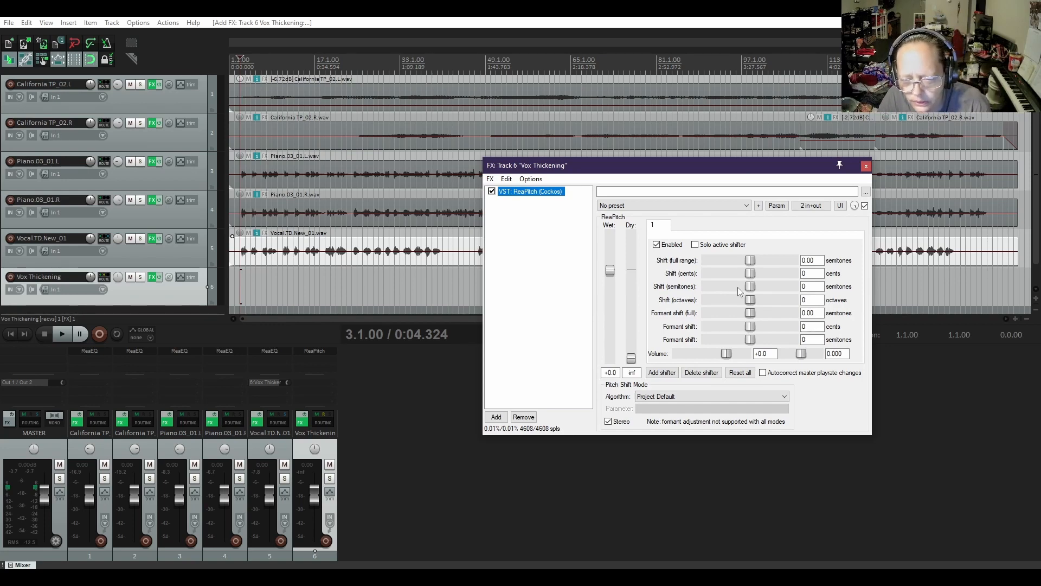
Set the first pitch shifter to -3 semitones and pan it fully left at -1.000.
click(810, 287)
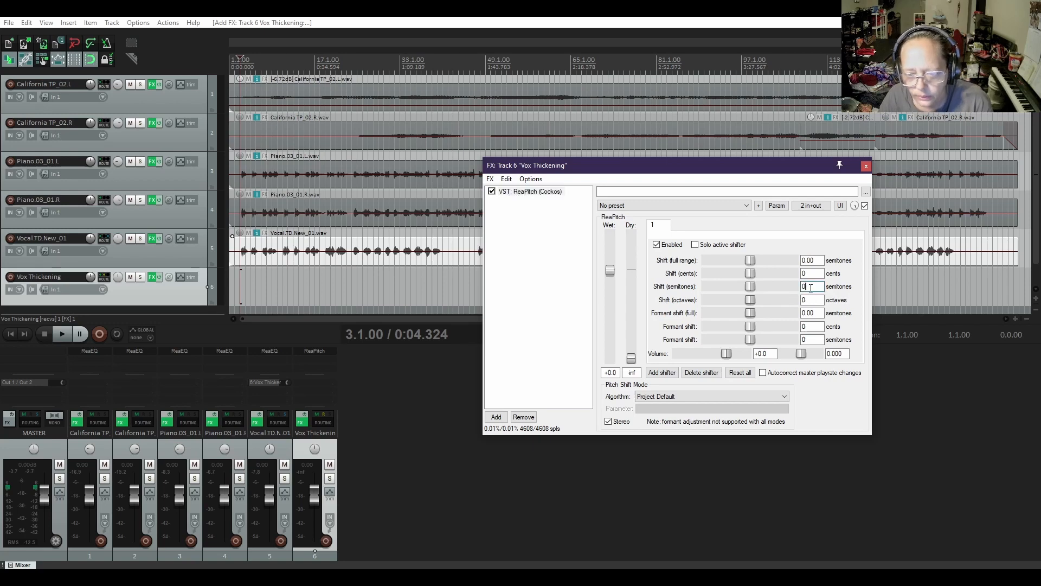
text(-3)
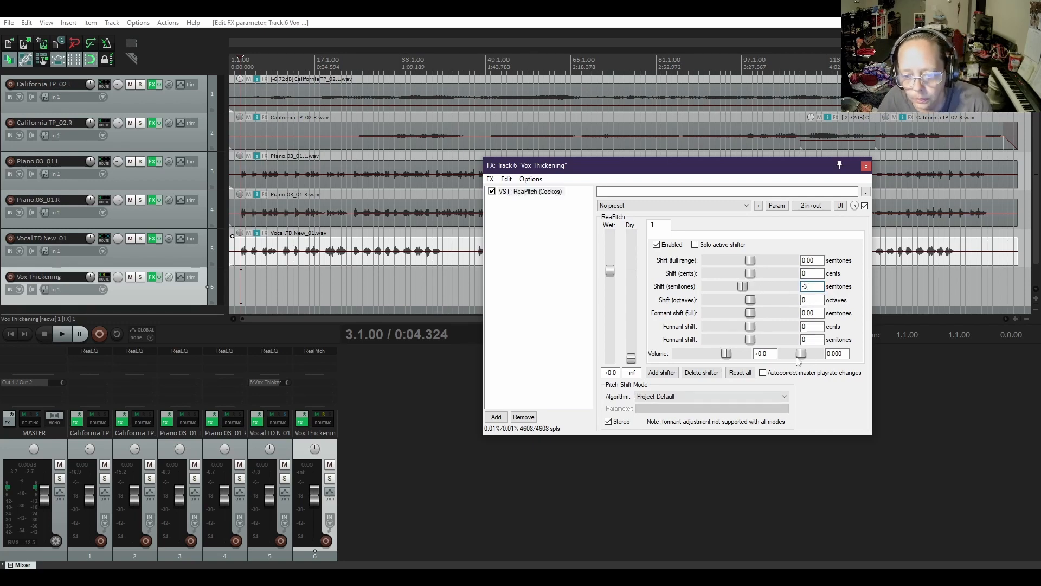
drag(802, 358, 773, 357)
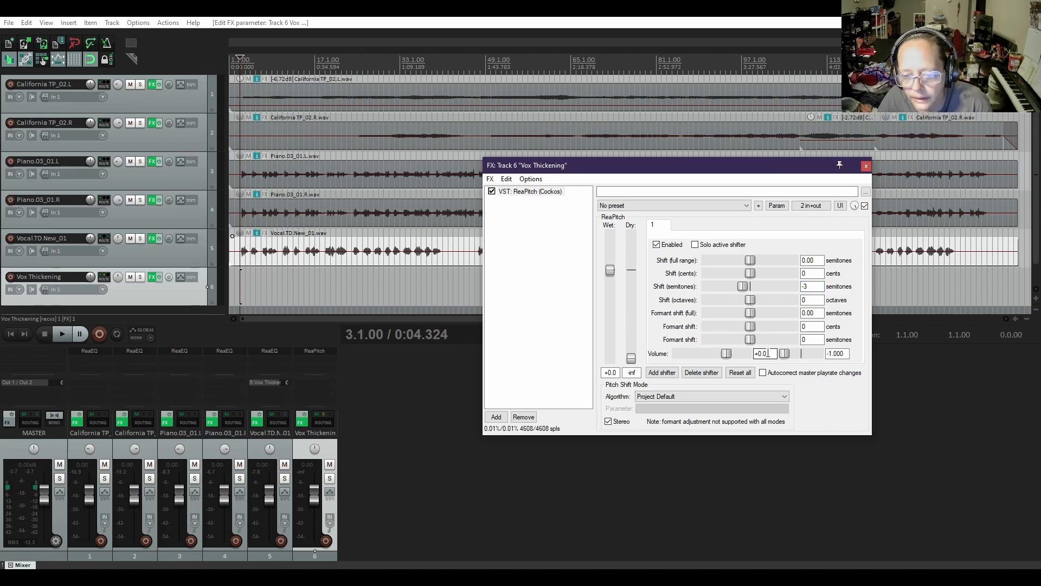
Add a second pitch shifter, set it to 3 semitones and pan it fully right at 1.000.
click(661, 373)
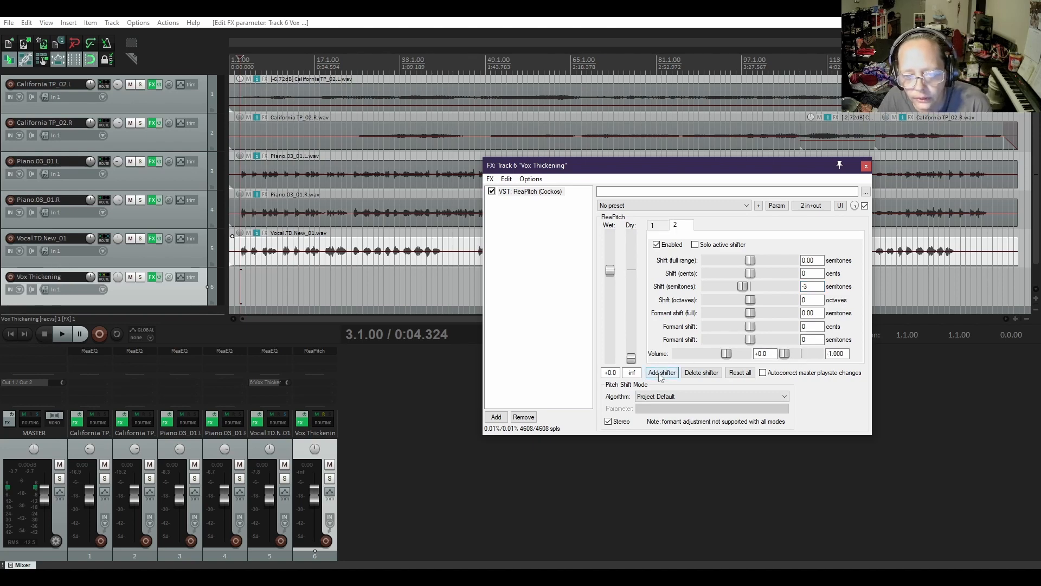
double_click(807, 287)
text(3)
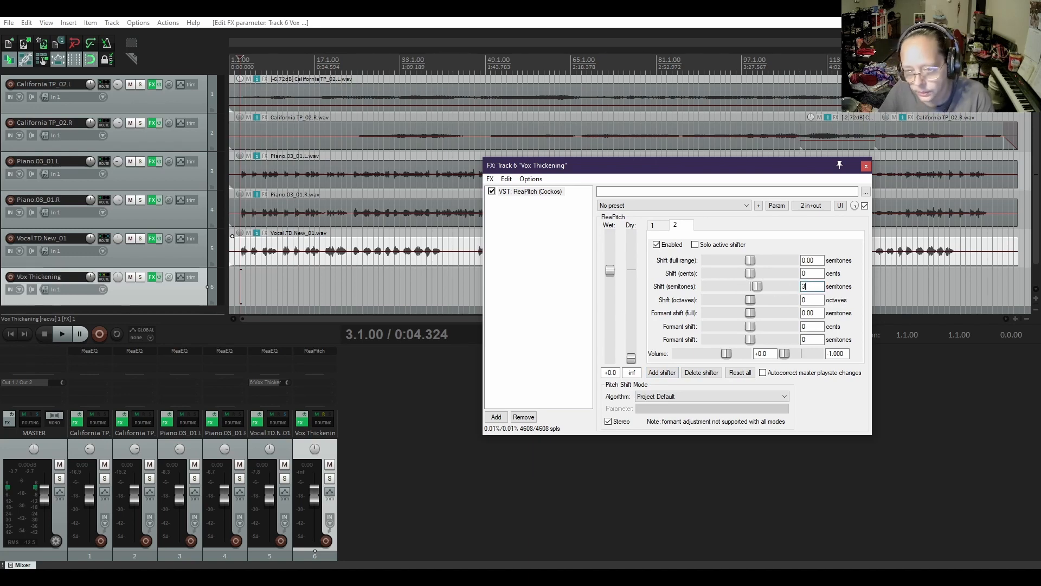
double_click(784, 354)
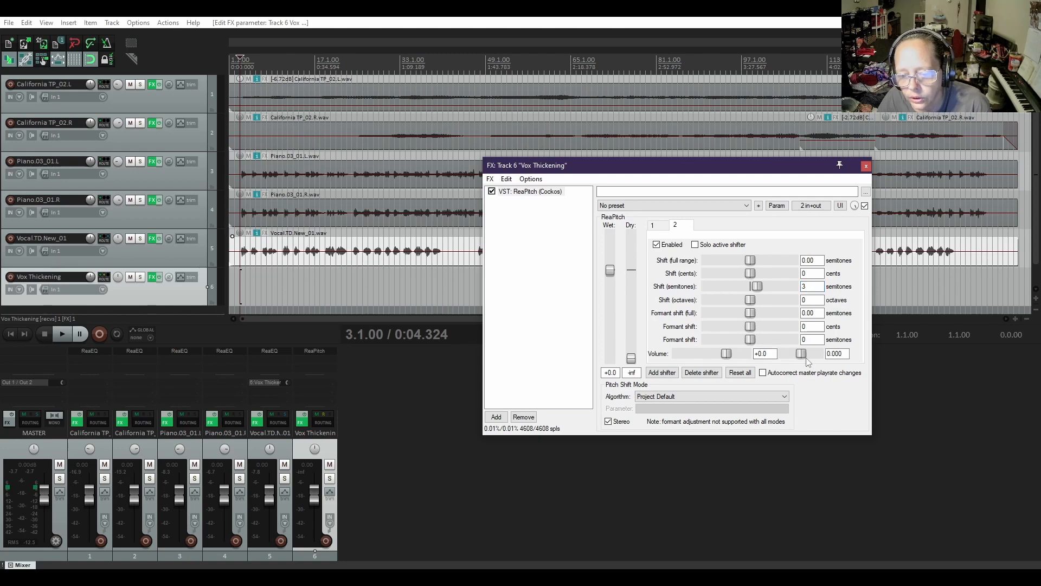
drag(806, 359, 840, 358)
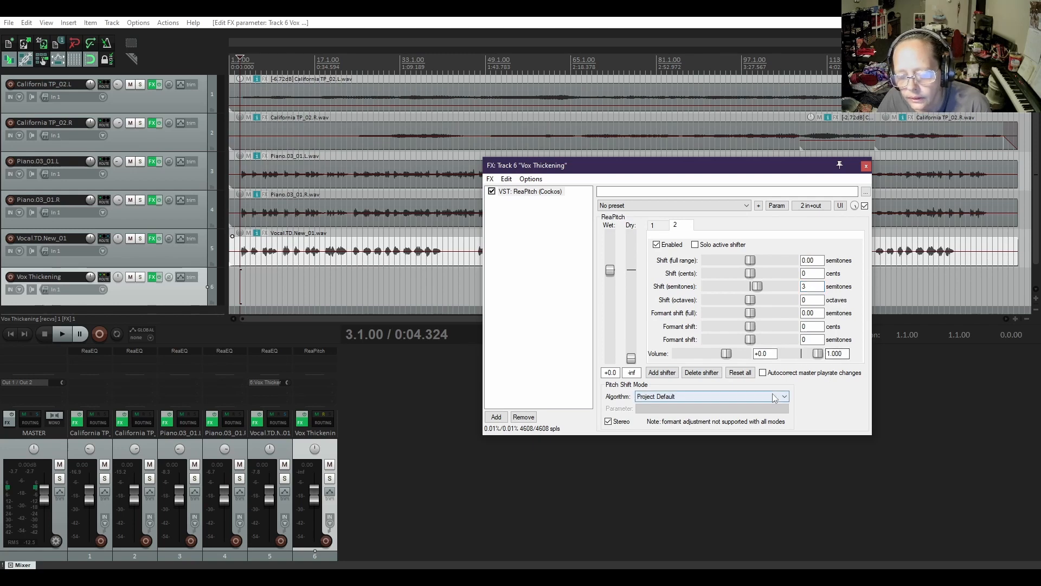
Add a third pitch shifter to ReaPitch and set its shift to -6 semitones.
click(660, 374)
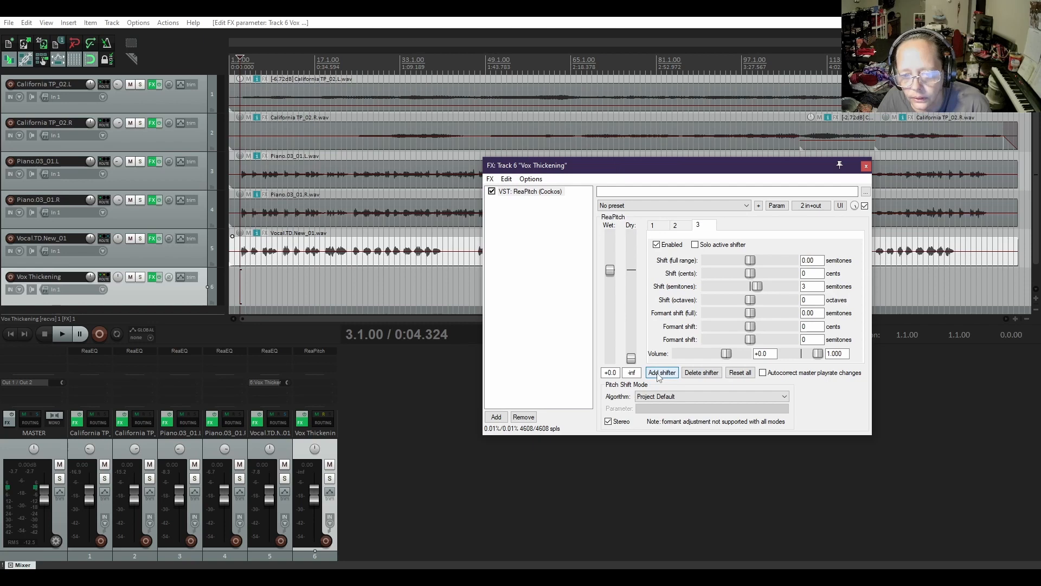
click(804, 286)
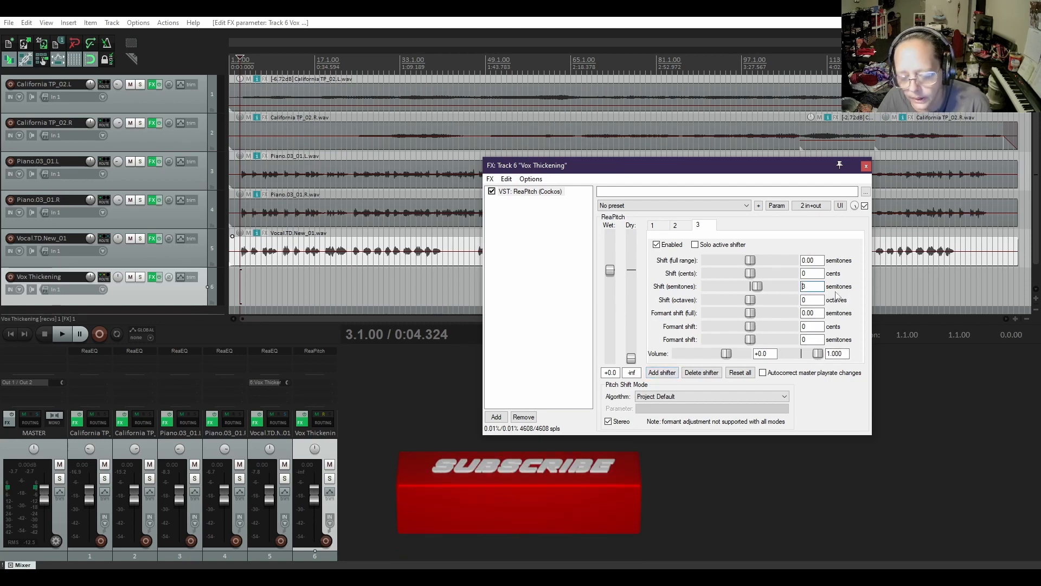
key(BackSpace)
text(-)
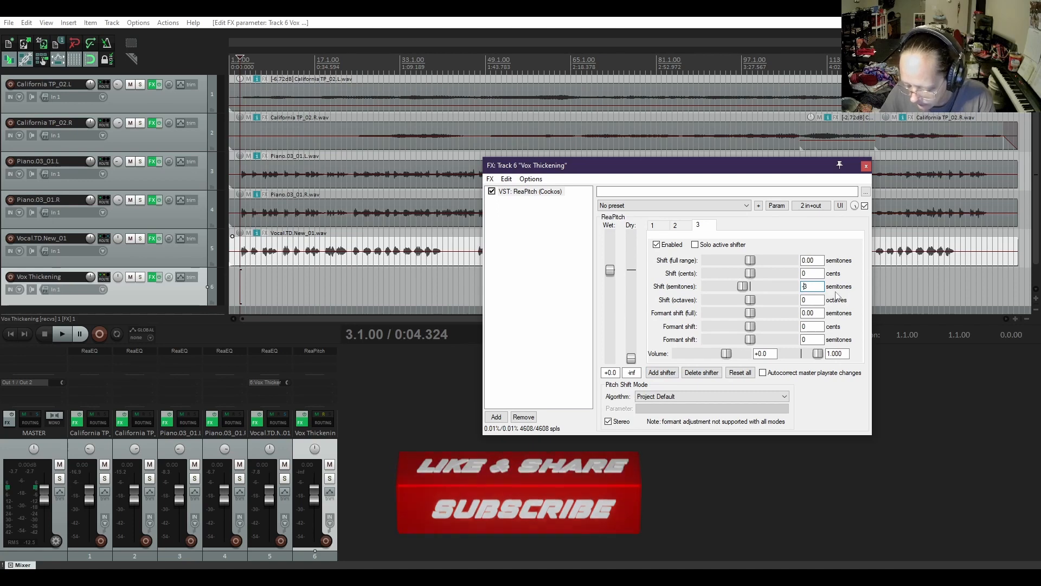
text(6)
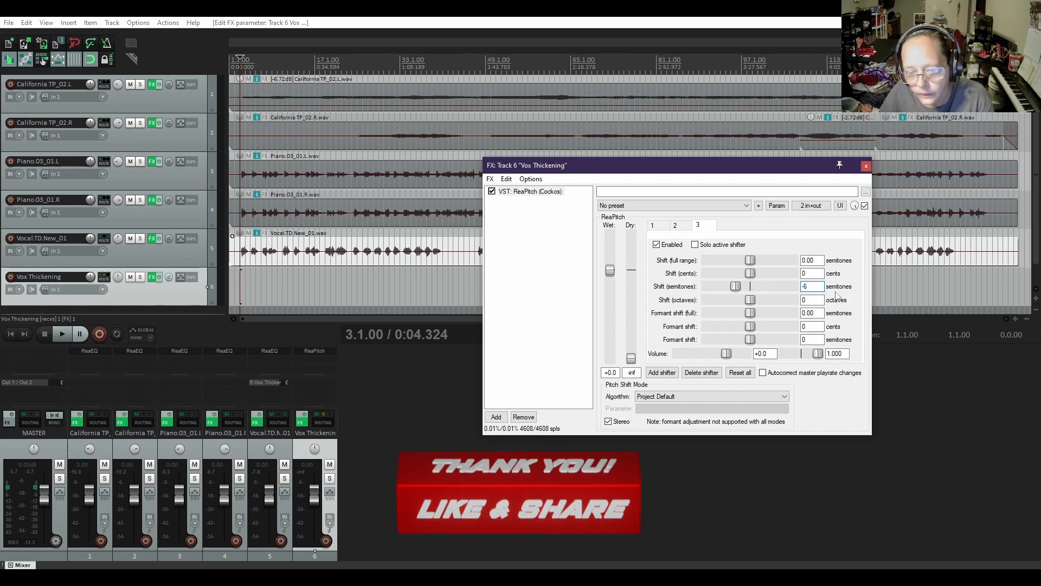
Add a fourth pitch shifter, pan it fully left at -1.000 and set its shift to 6 semitones.
click(662, 372)
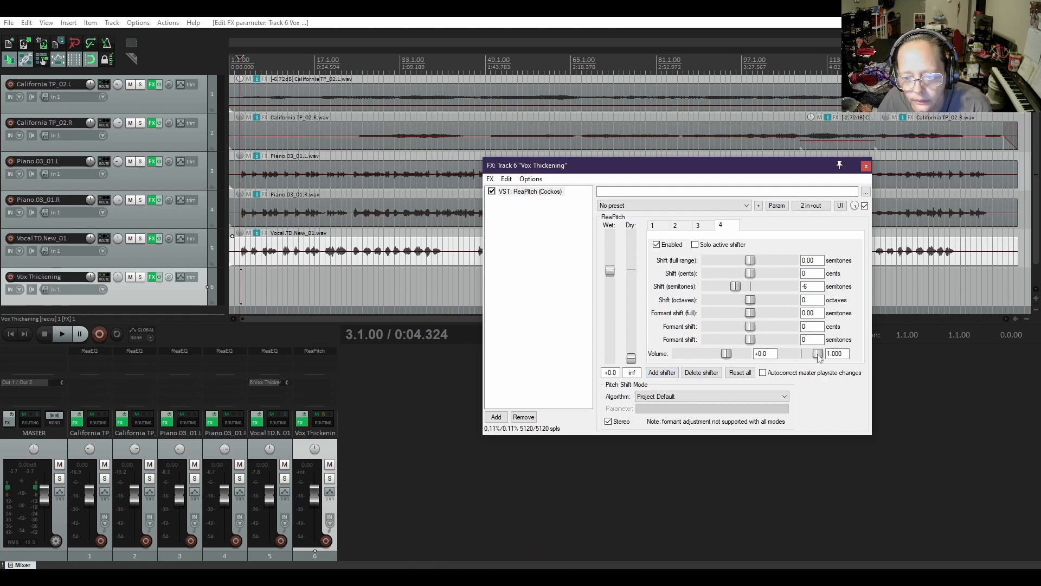
drag(818, 353, 784, 353)
click(805, 288)
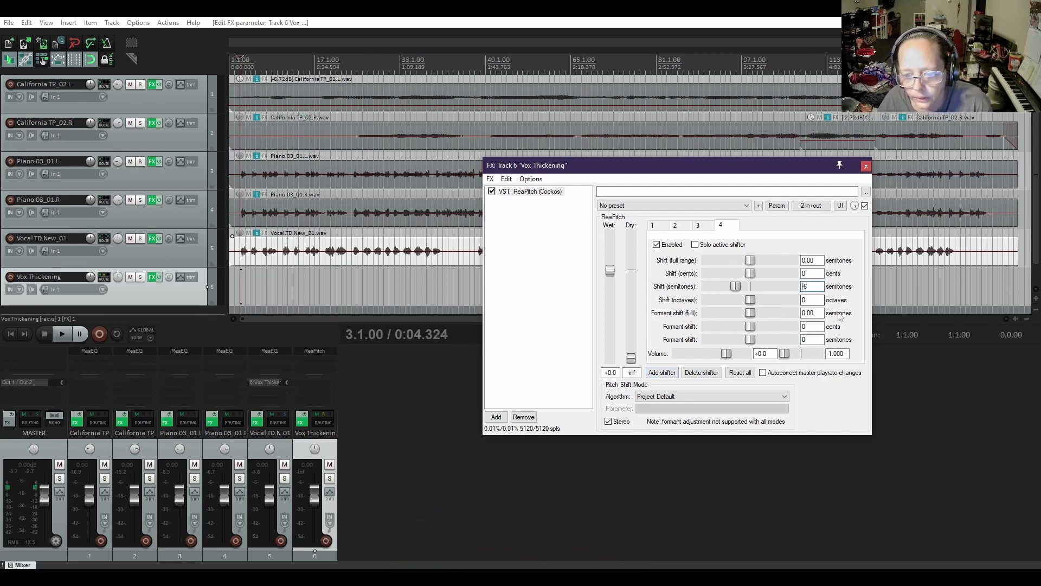
text(6)
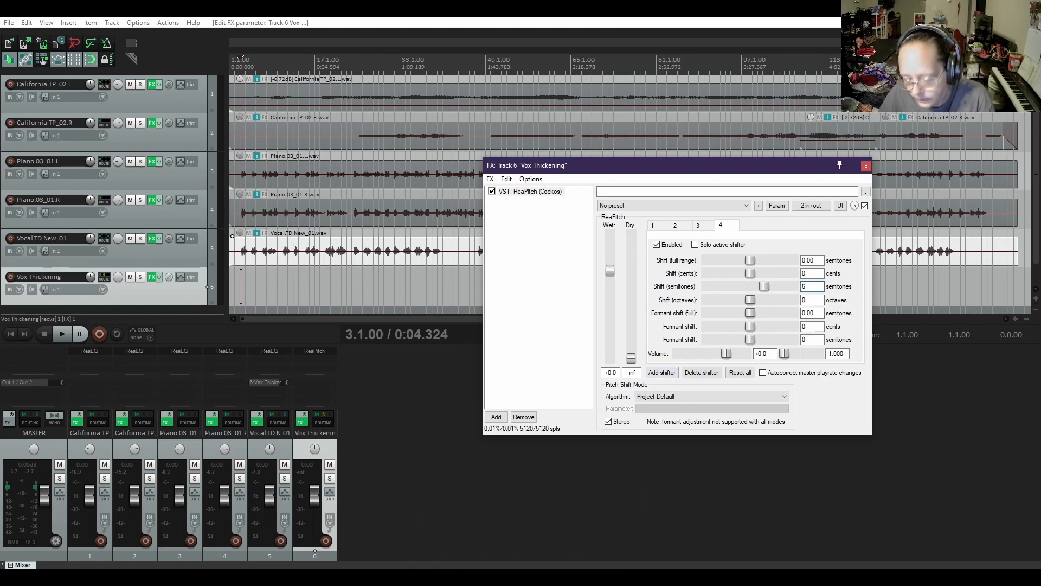
key(BackSpace)
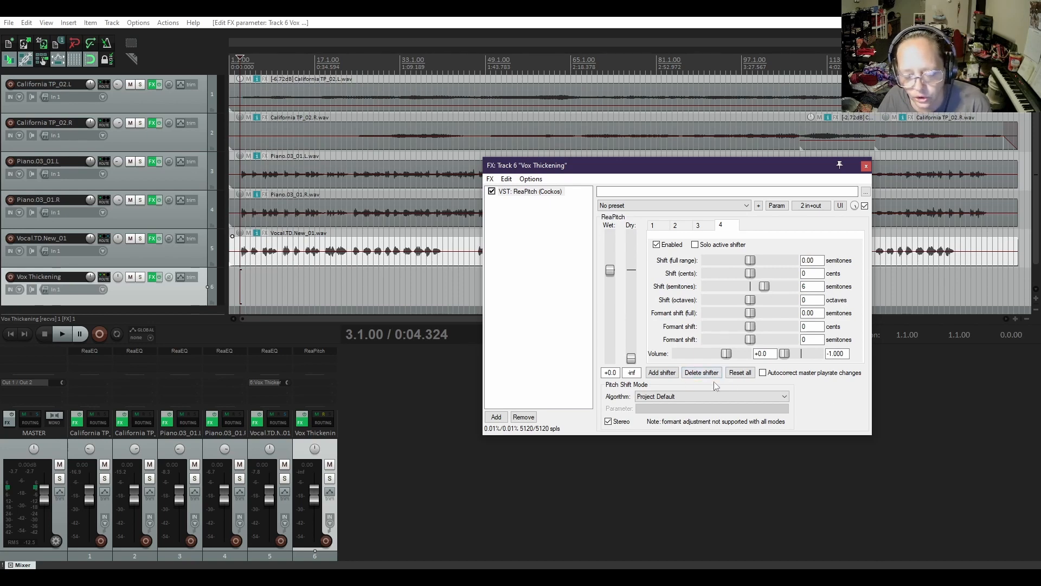
Add a fifth pitch shifter and set its shift to -9 semitones.
click(663, 373)
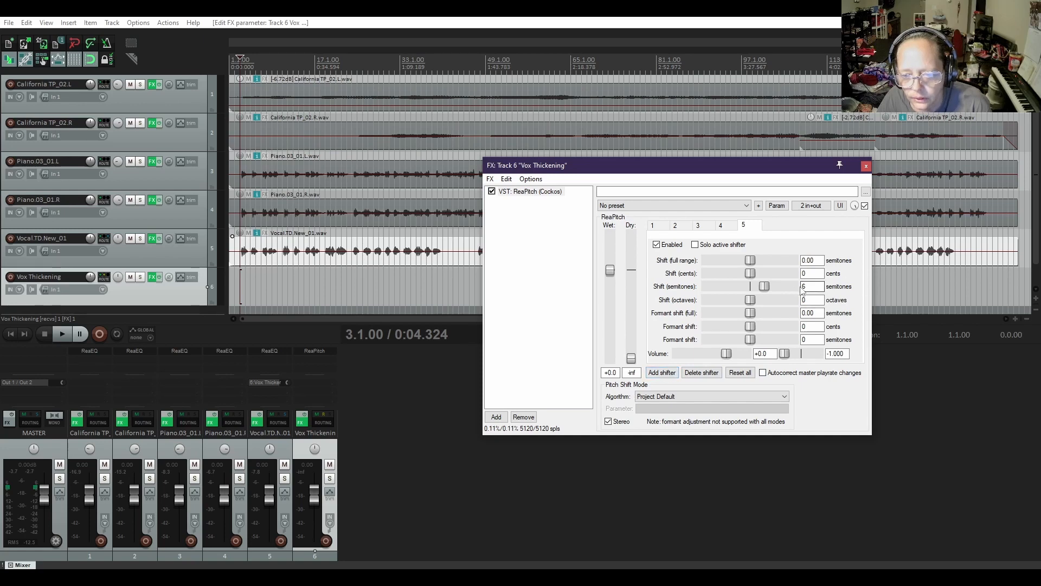
text(-)
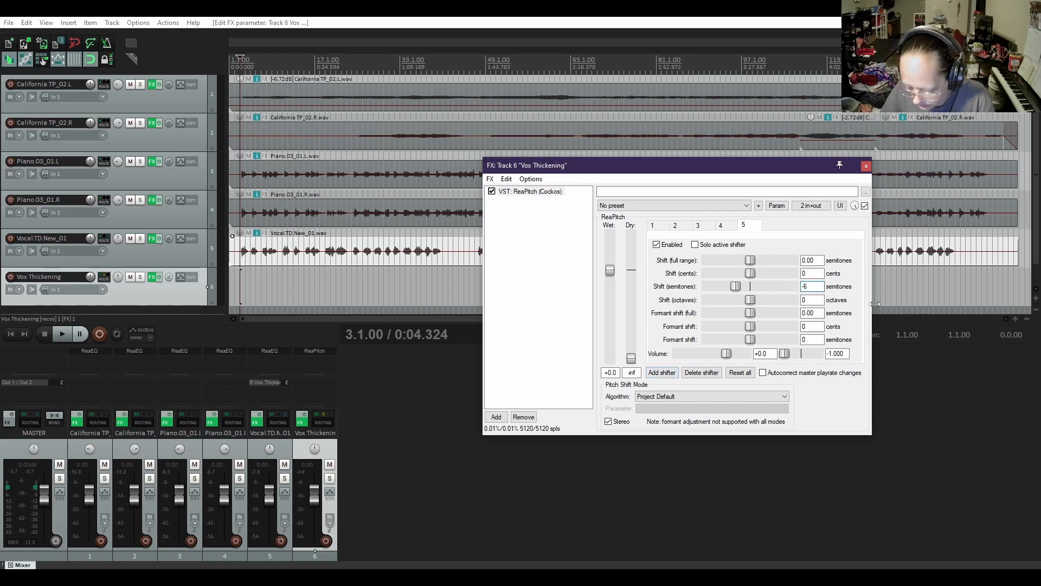
key(BackSpace)
text(9)
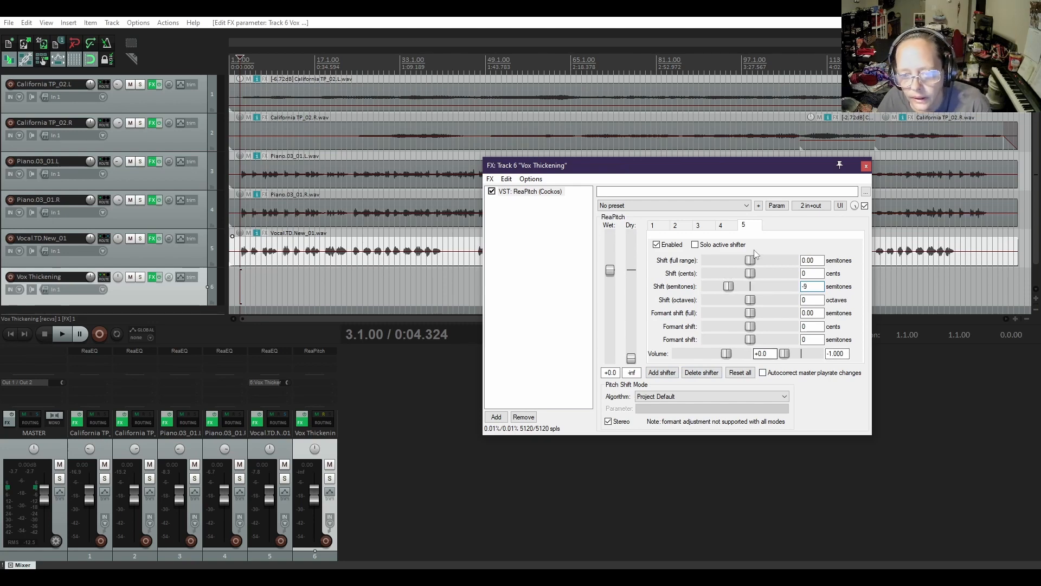
Add a sixth pitch shifter with a 9-semitone shift panned fully right at 1.000, and close the effect window.
click(662, 372)
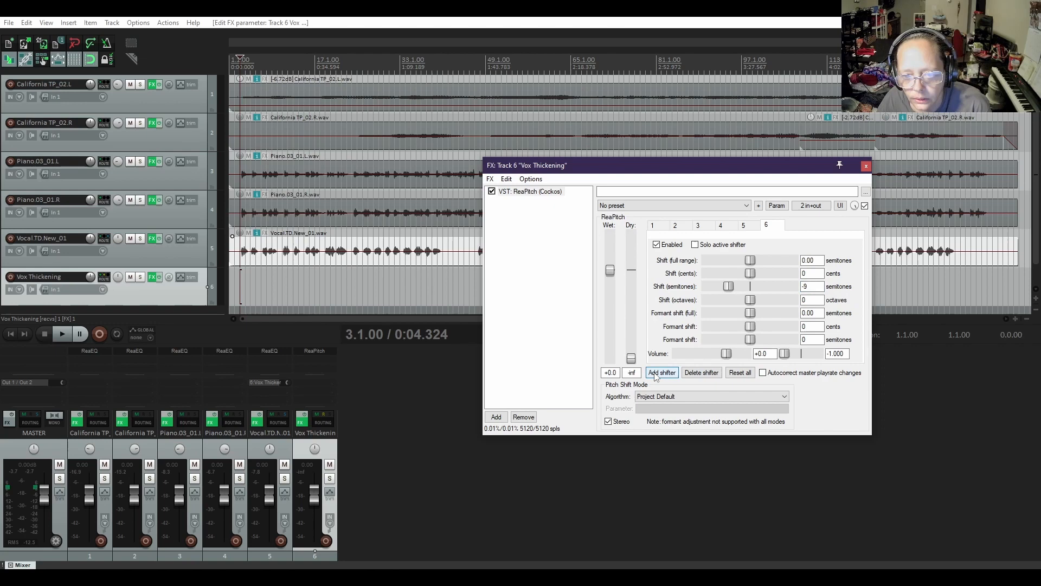
click(811, 286)
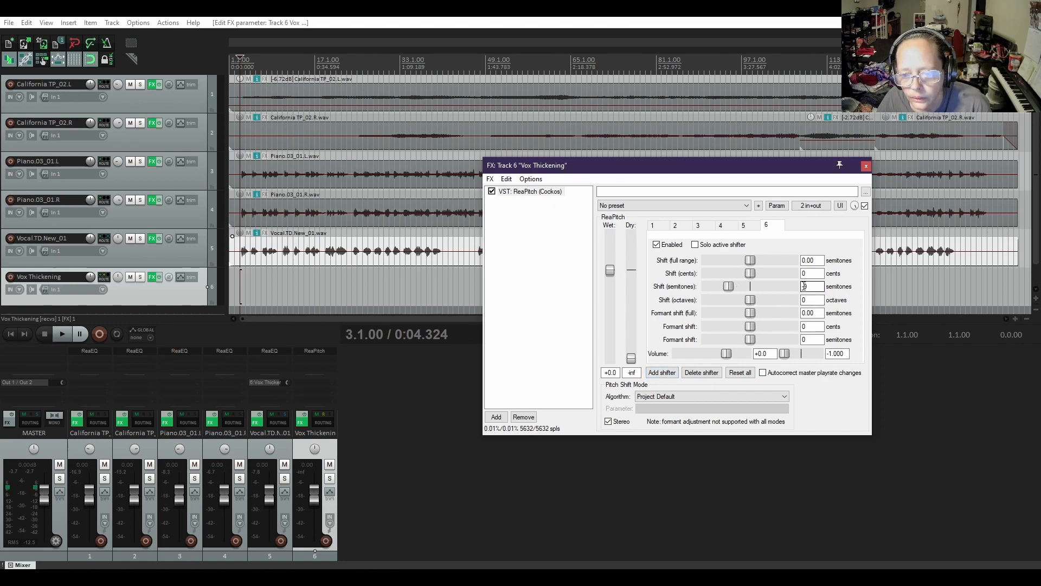
key(BackSpace)
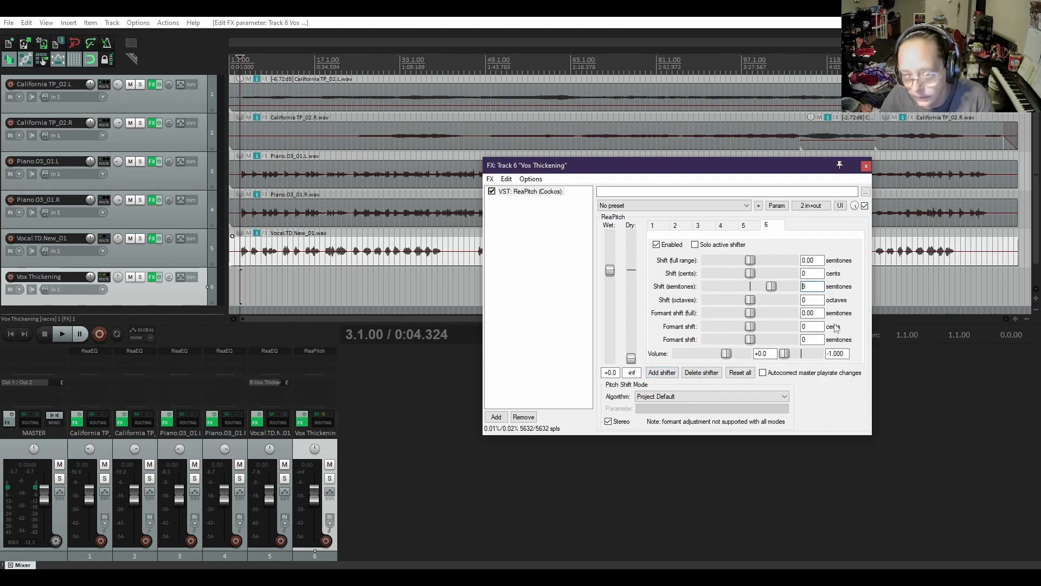
drag(785, 354, 819, 354)
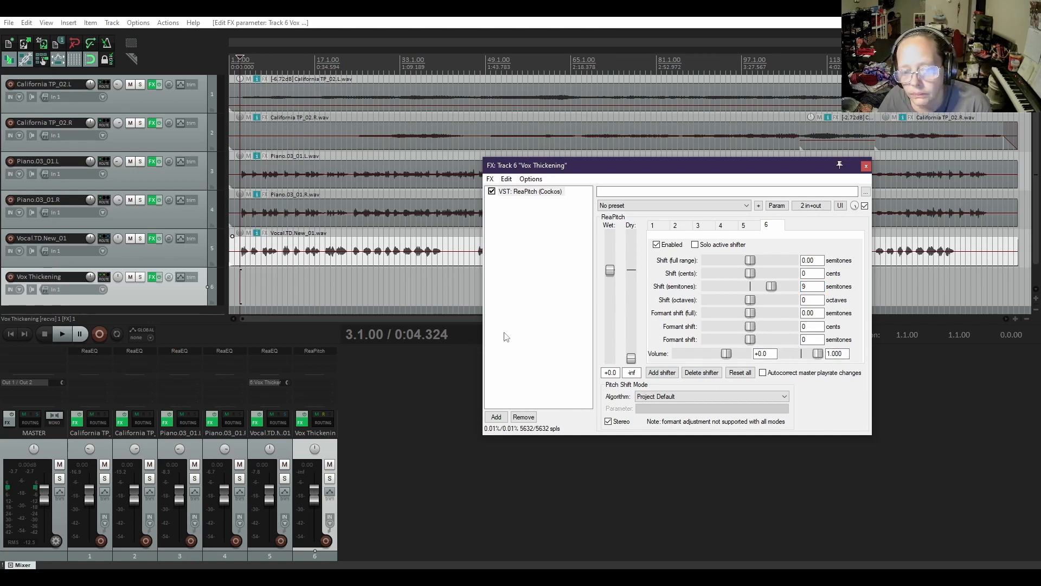
click(866, 166)
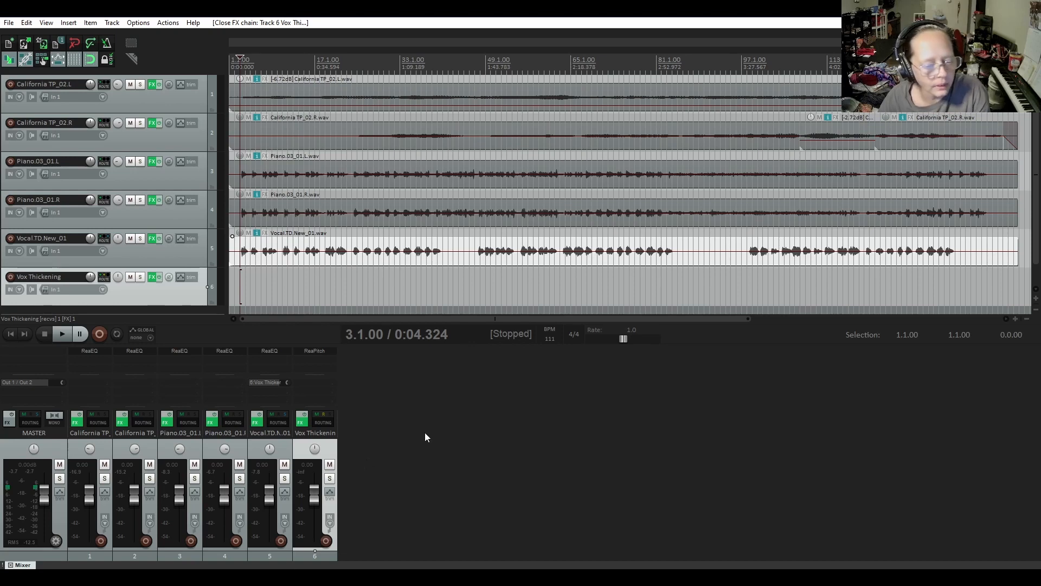
Play a few seconds of the full mix with the thickening, and check the Vox Thickening track's routing.
mouse_move(315, 495)
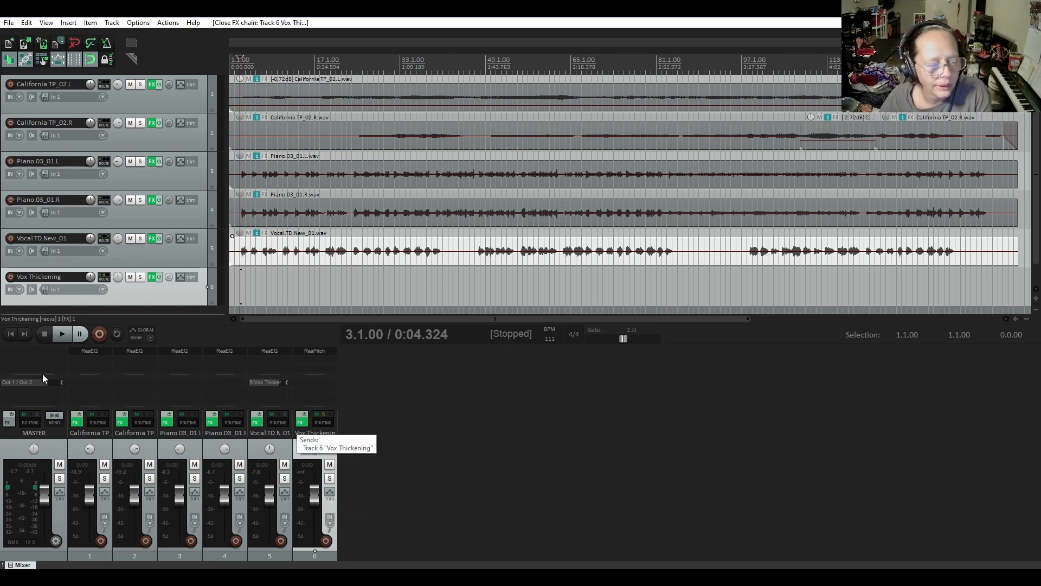
click(61, 335)
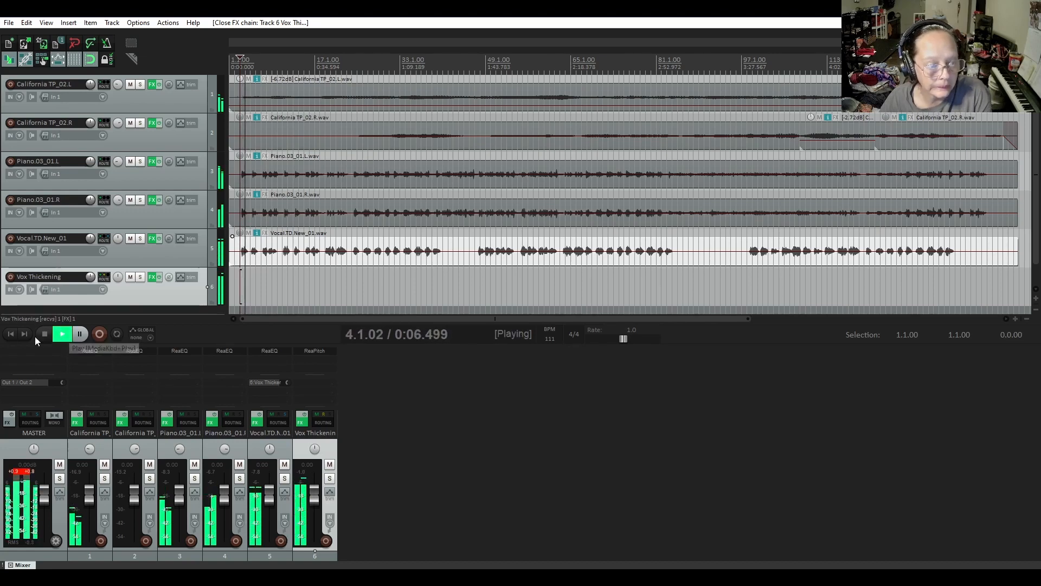
click(43, 334)
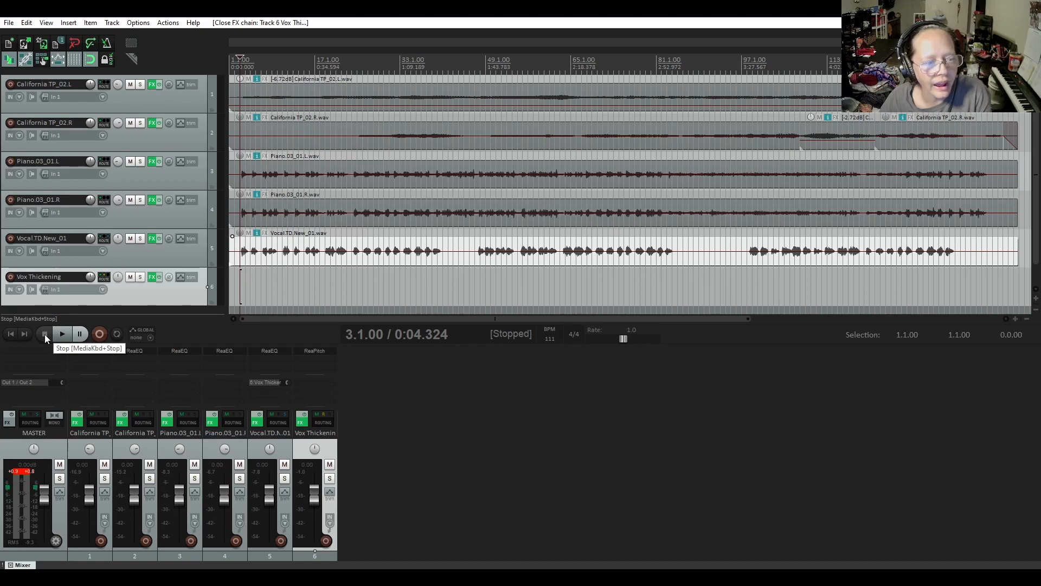
click(104, 277)
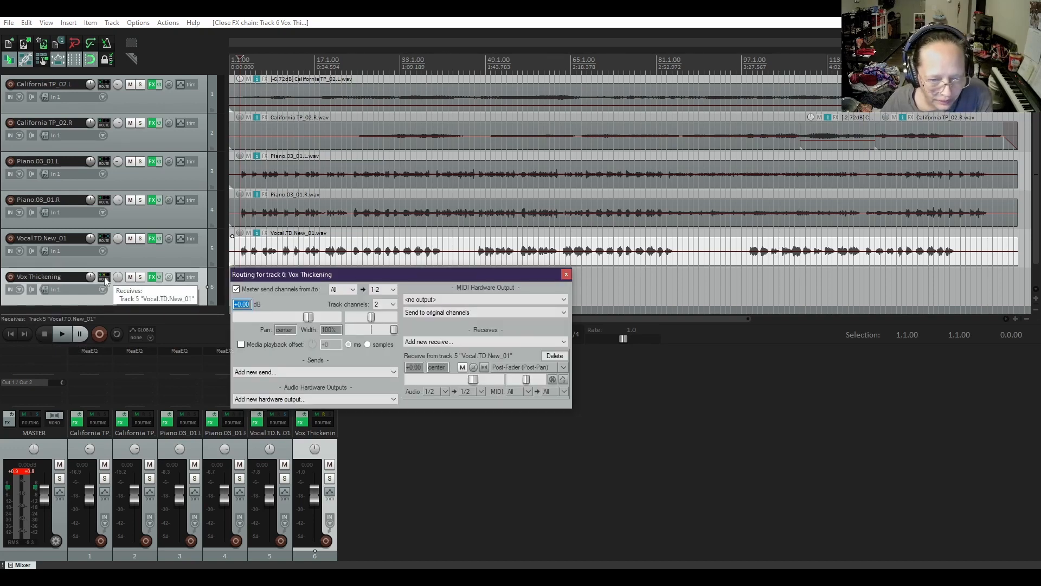
click(566, 274)
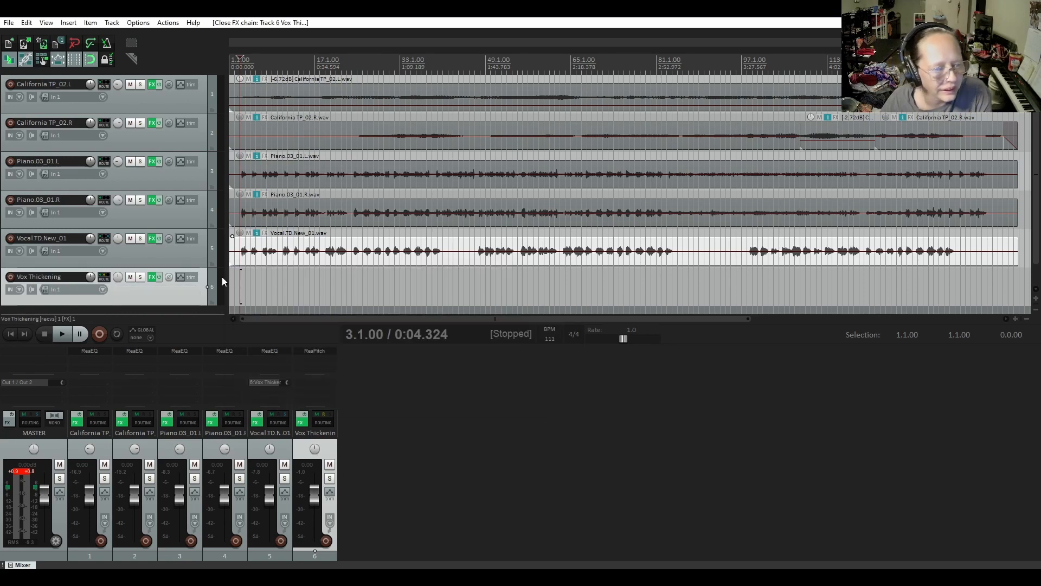
Audition the soloed Vocal.TD.New_01 track with Vox Thickening muted, and restore the solo and mute states.
click(130, 277)
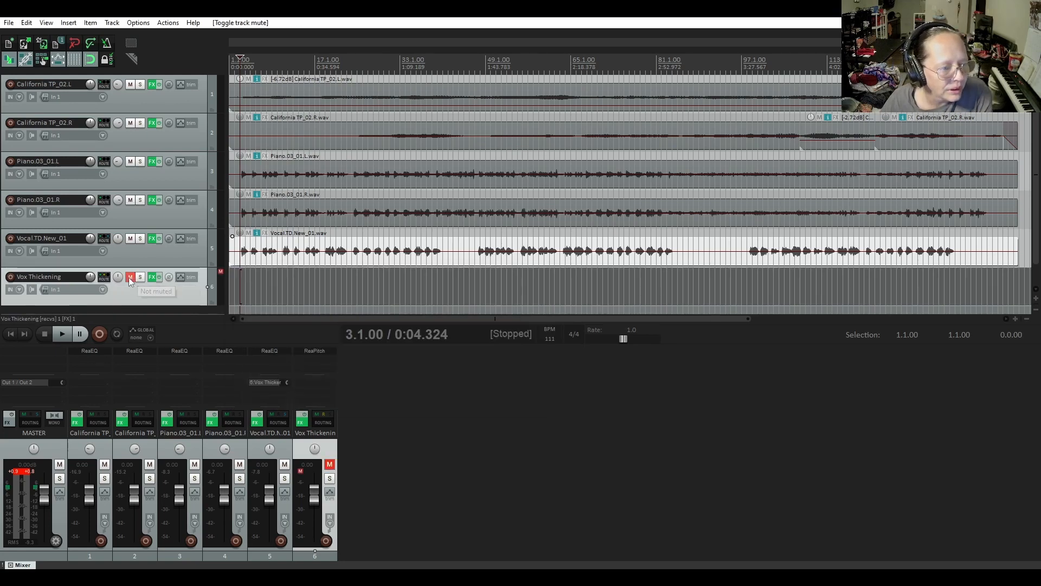
click(140, 239)
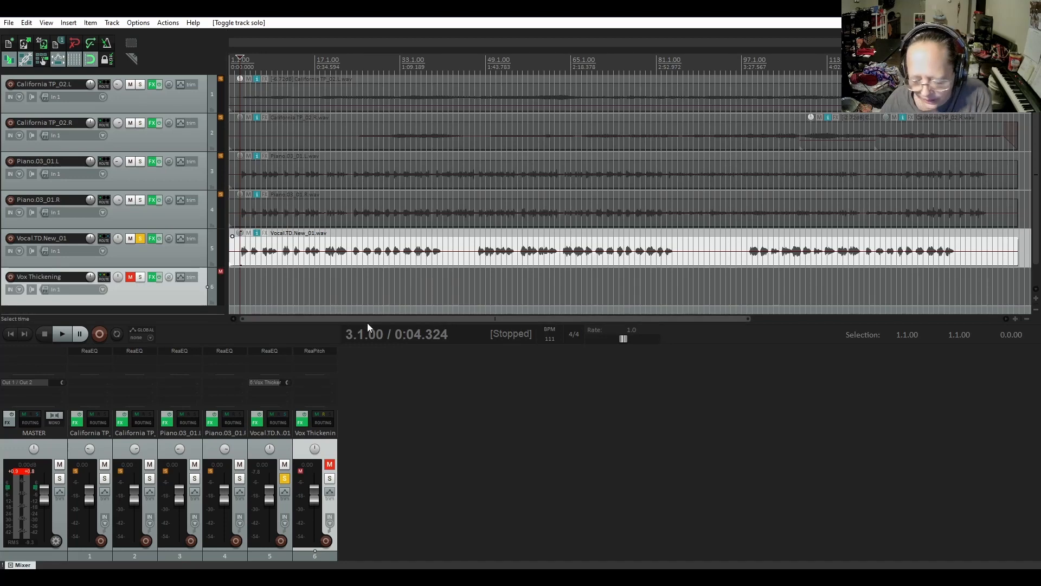
key(space)
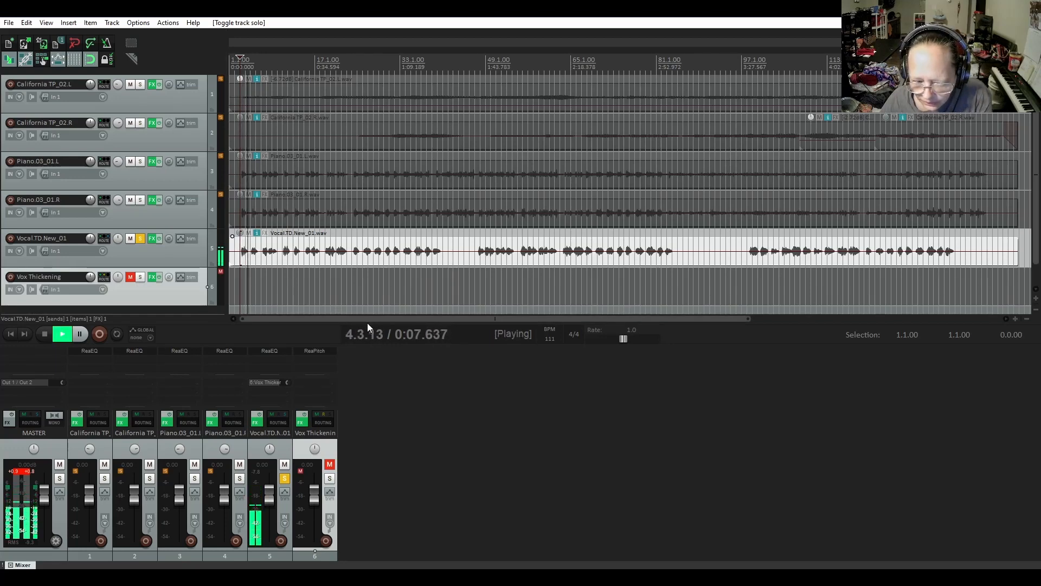
key(space)
click(140, 239)
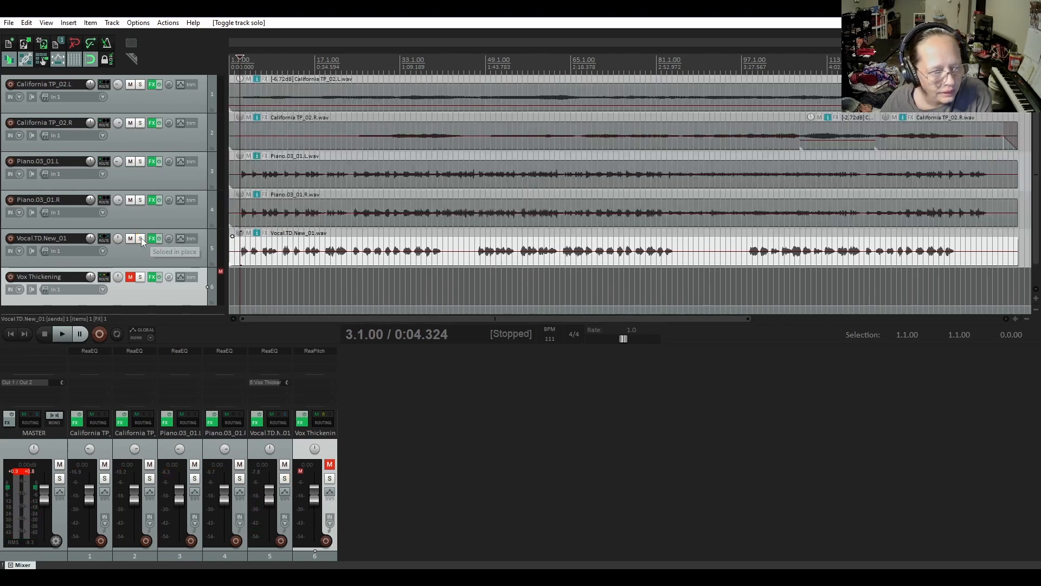
click(130, 277)
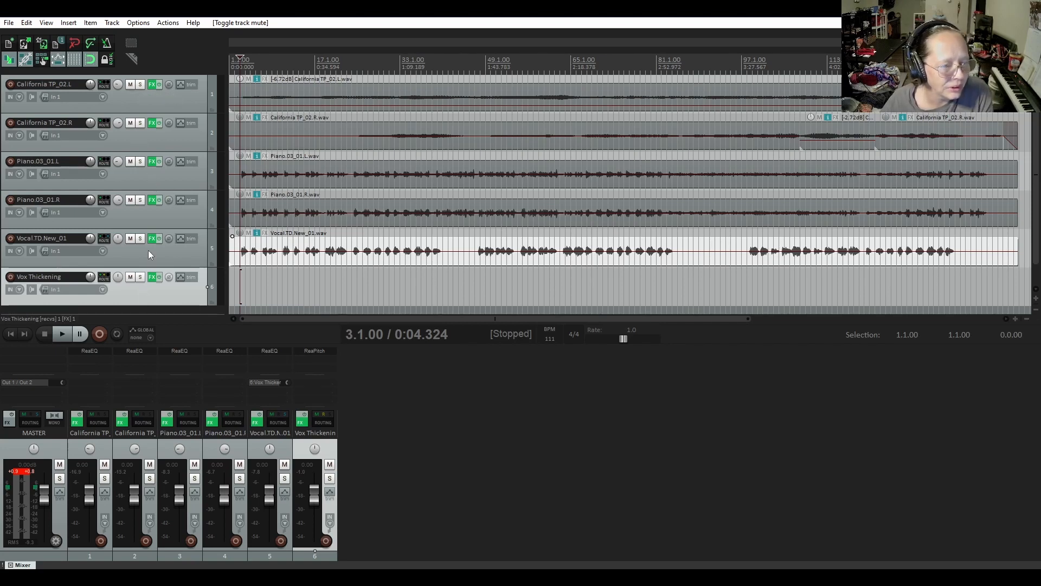
Audition the Vocal.TD.New_01 and Vox Thickening tracks soloed together, and unsolo both.
click(141, 239)
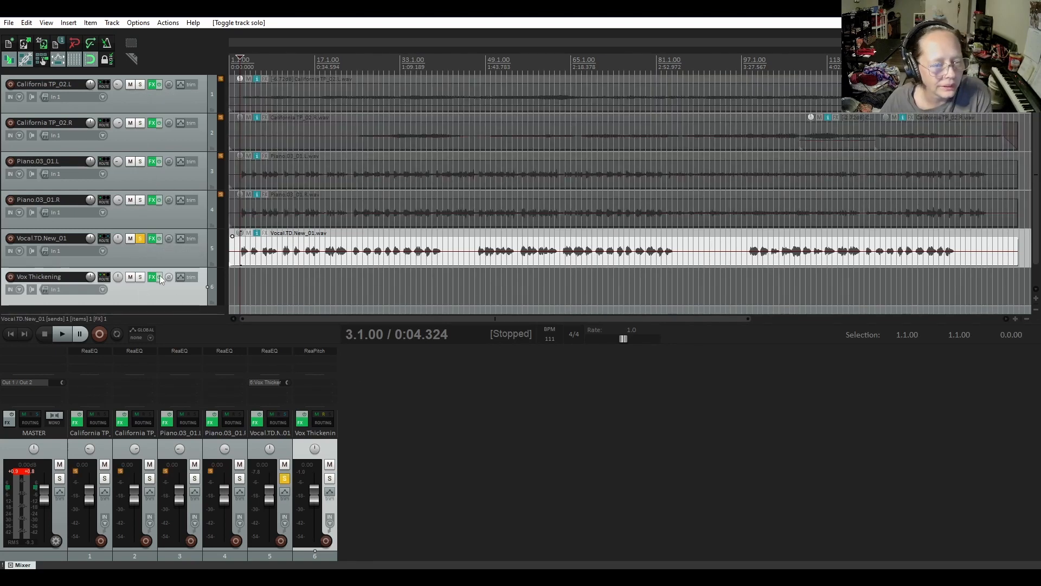
click(140, 278)
key(space)
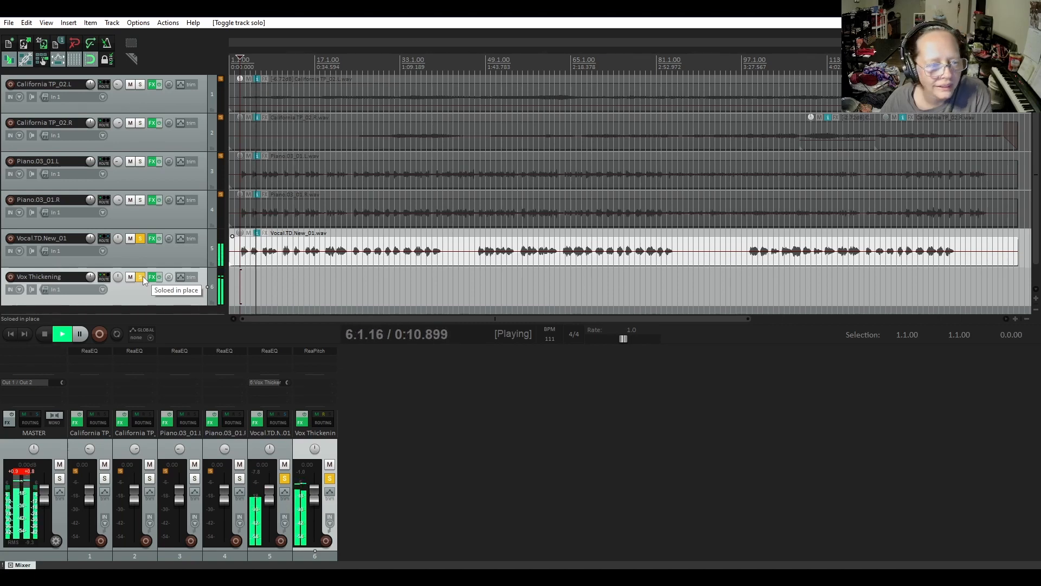
key(space)
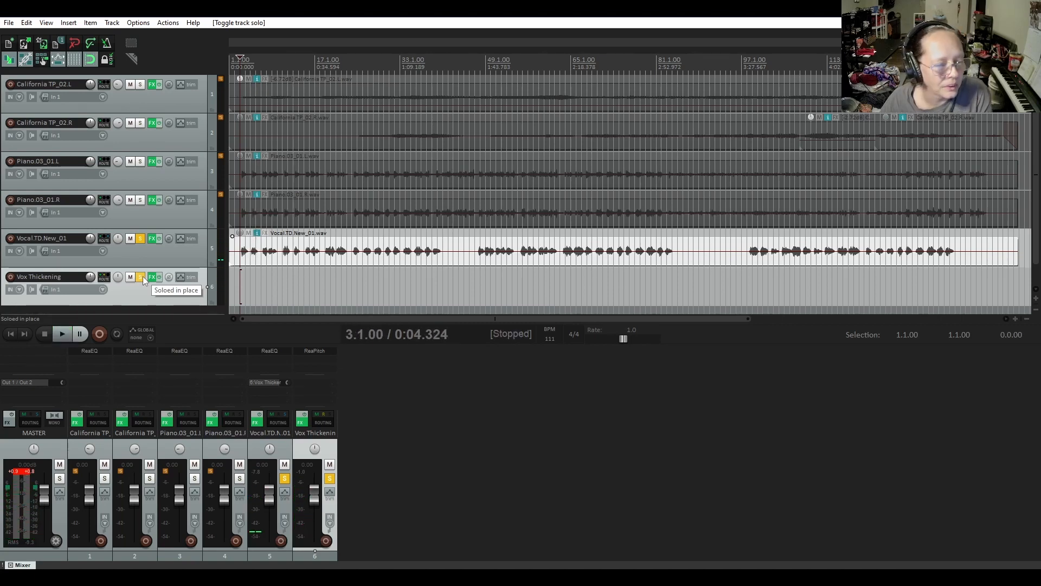
click(142, 278)
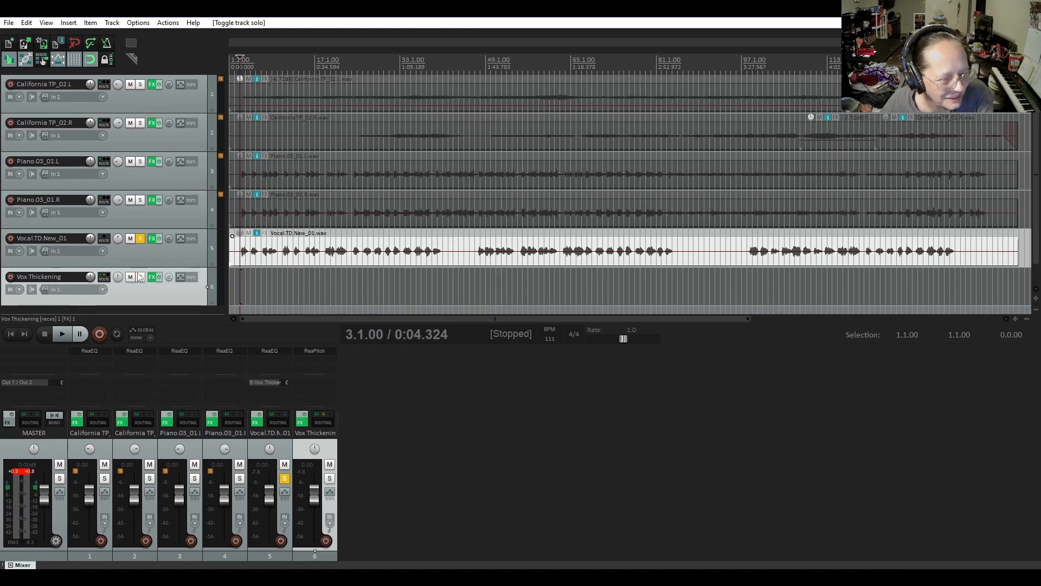
click(140, 239)
Reopen ReaPitch on the Vox Thickening track and review the settings of shifters 1 to 3, returning to shifter 1.
click(151, 280)
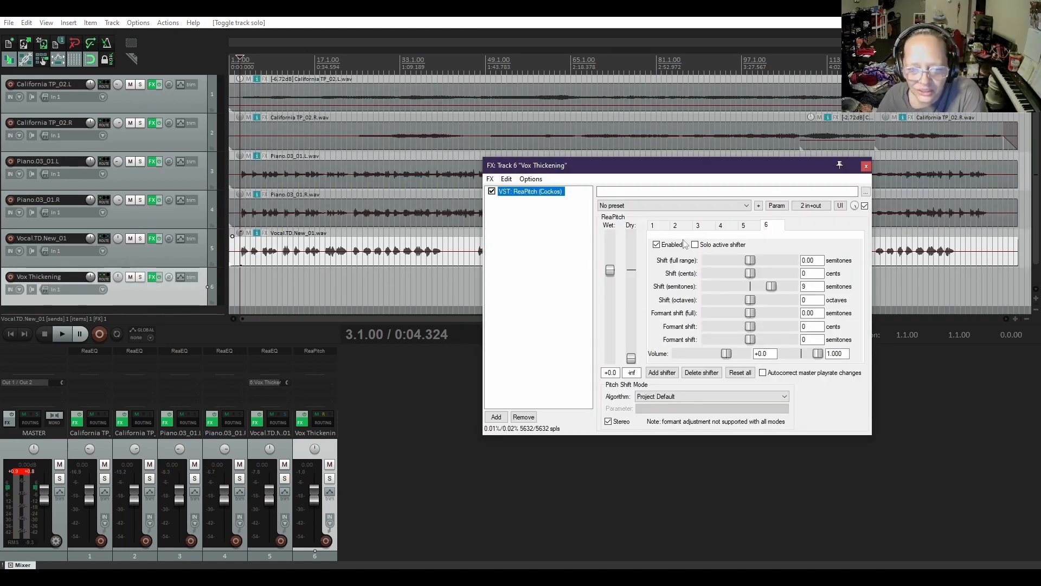
click(655, 227)
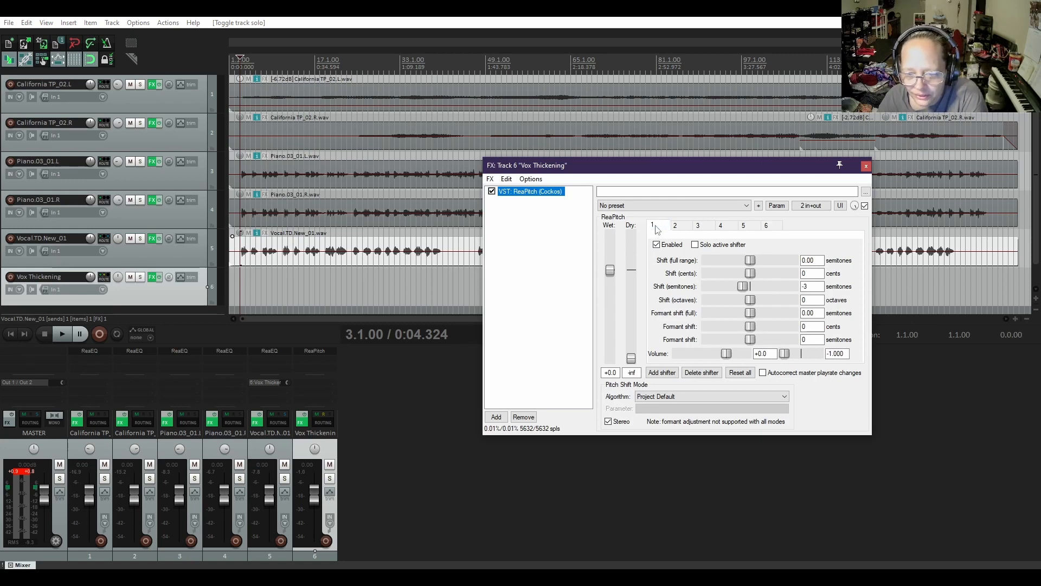
click(677, 227)
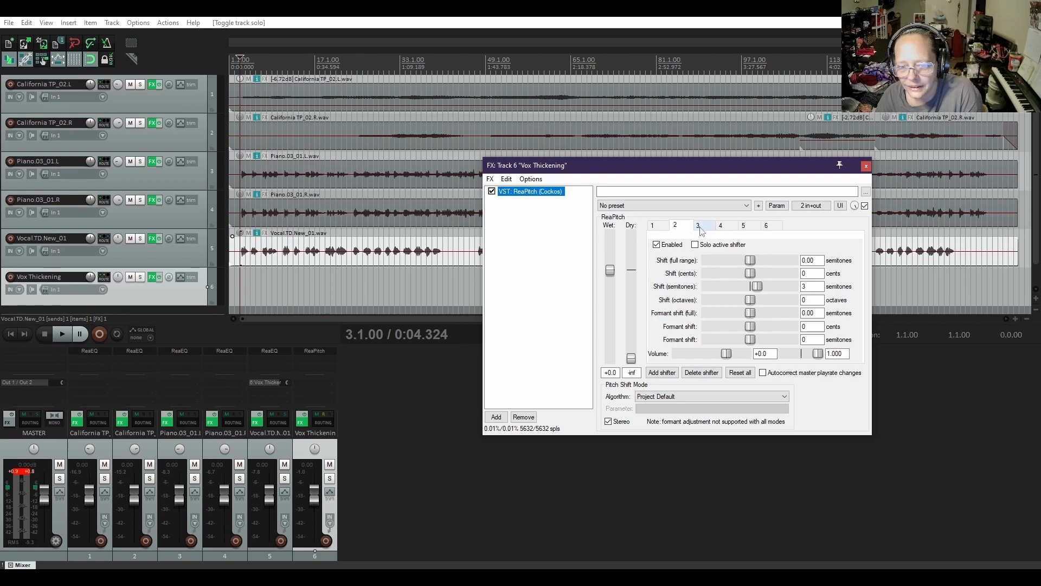
click(699, 226)
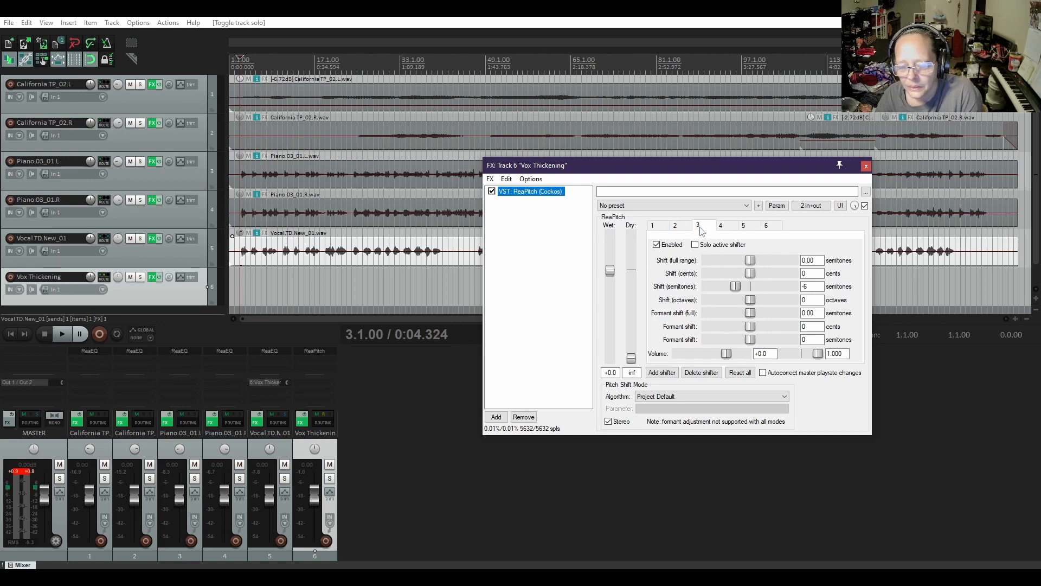
click(653, 229)
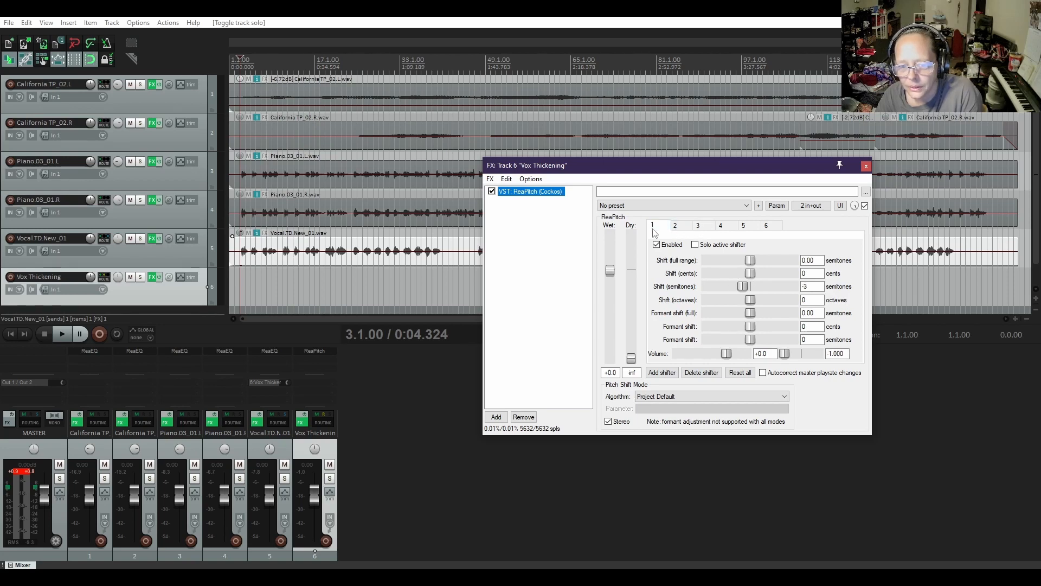
Compare the semitone shift and pan settings of ReaPitch shifters 1, 2 and 3.
click(700, 228)
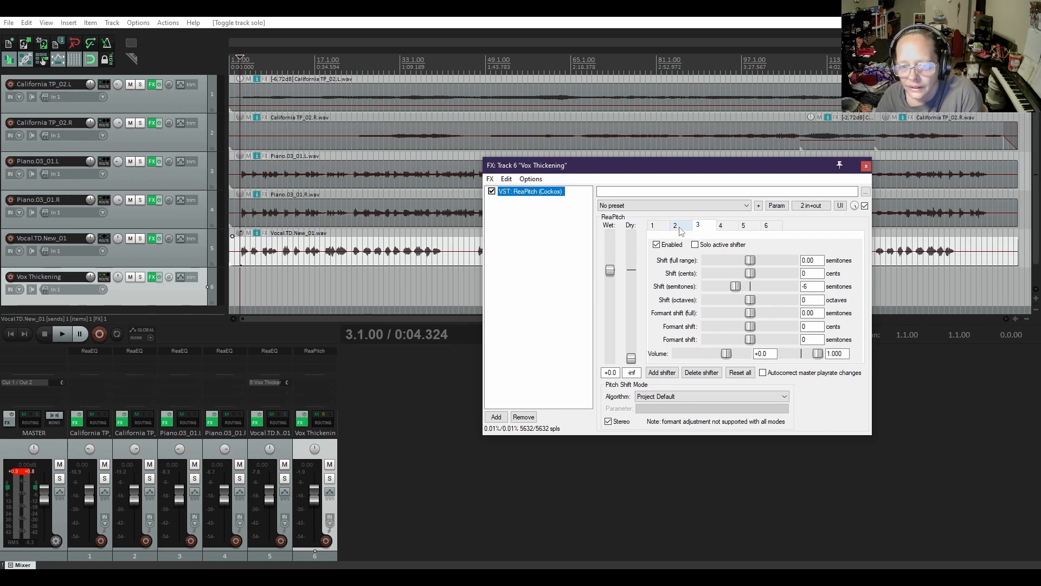
click(677, 230)
click(656, 230)
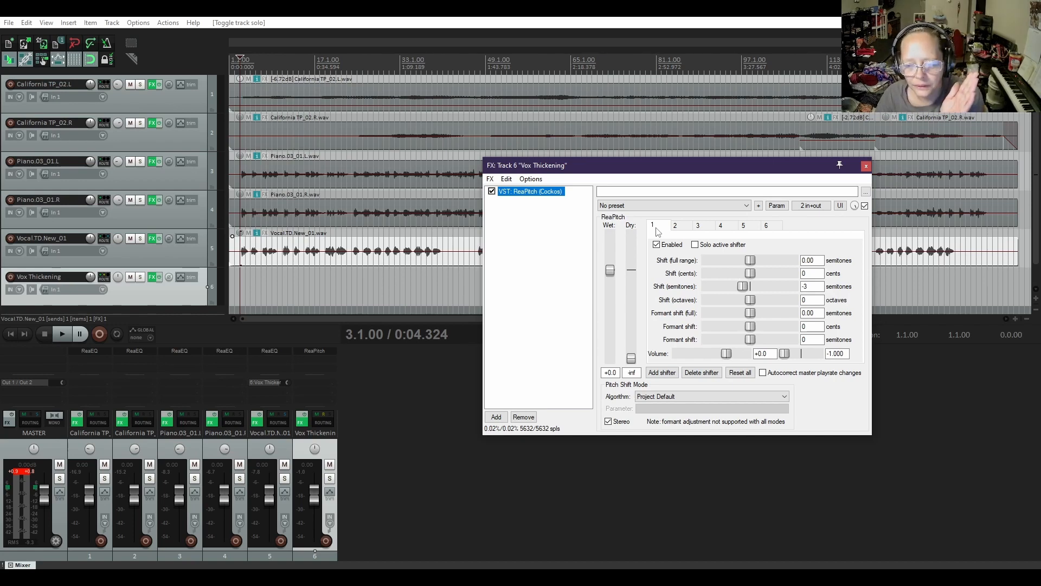
click(677, 232)
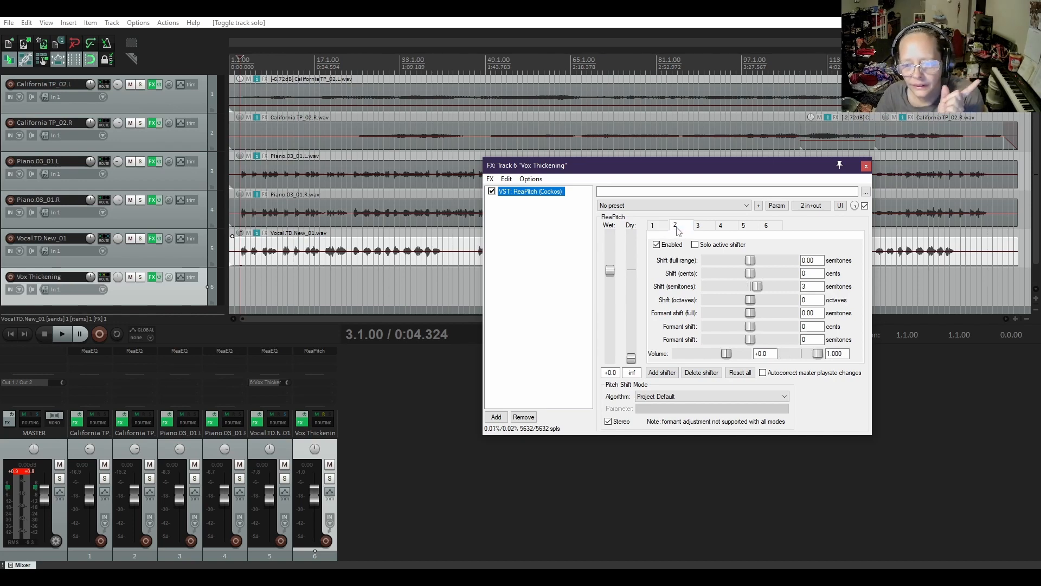
click(700, 229)
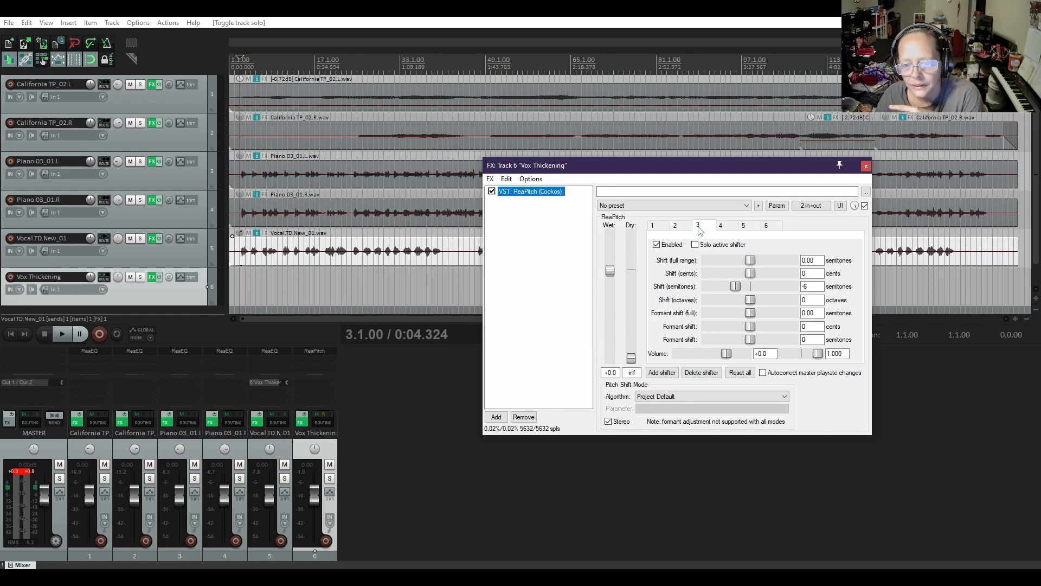
click(821, 358)
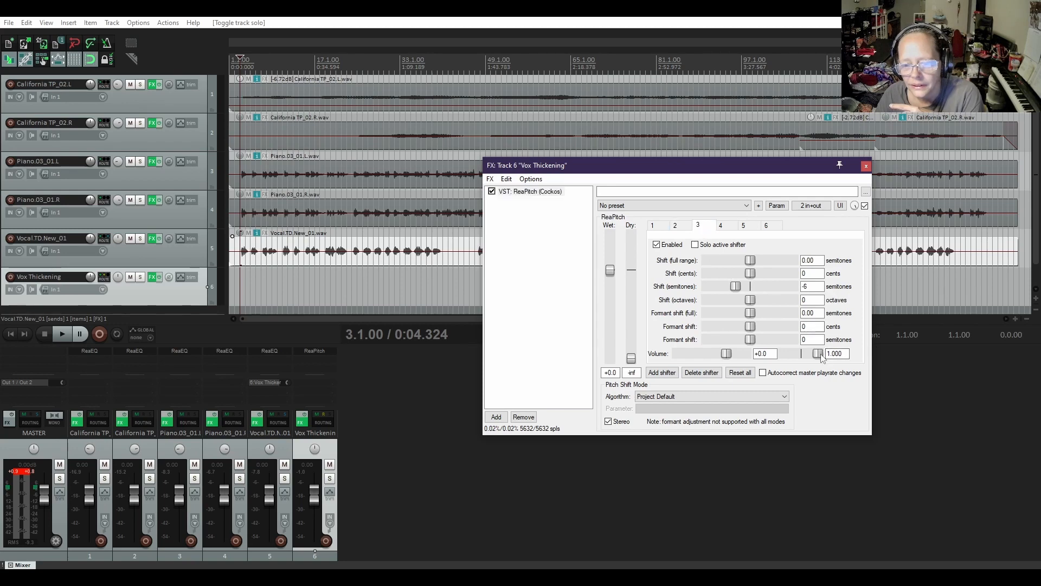
click(656, 227)
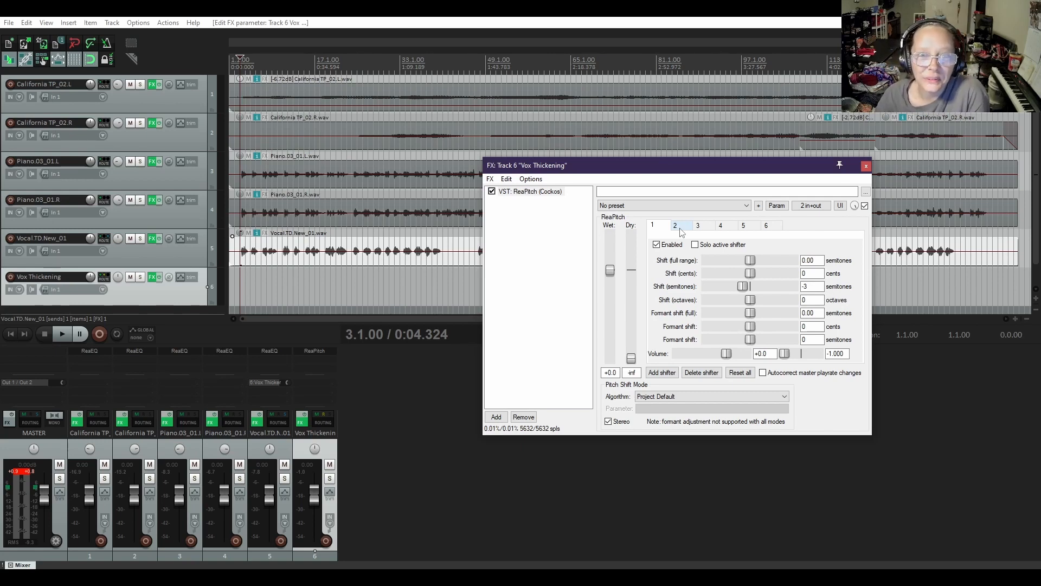
click(676, 226)
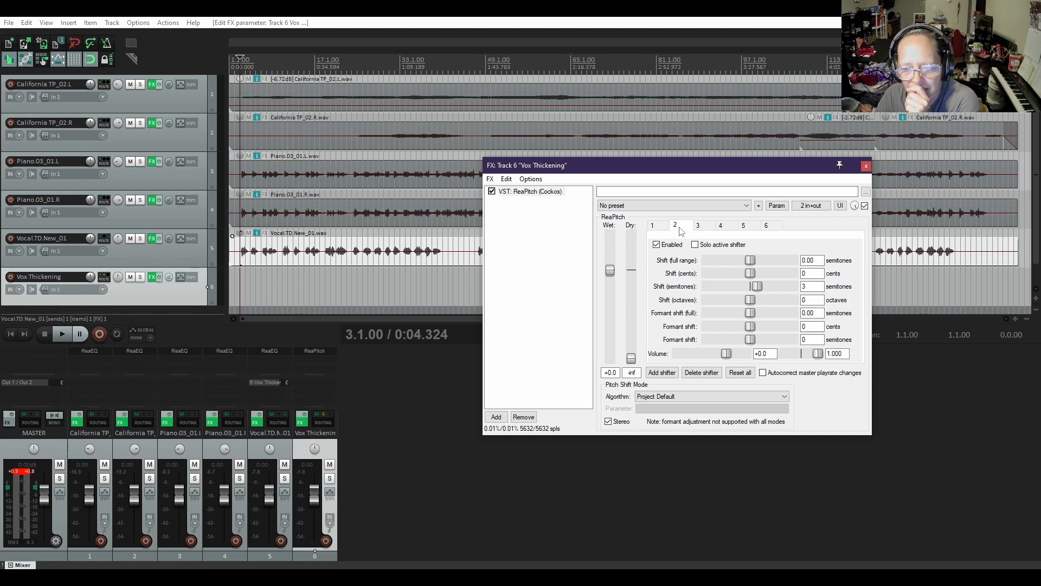
Set shifter 1 to a shift of -3 cents and 0 semitones.
click(654, 229)
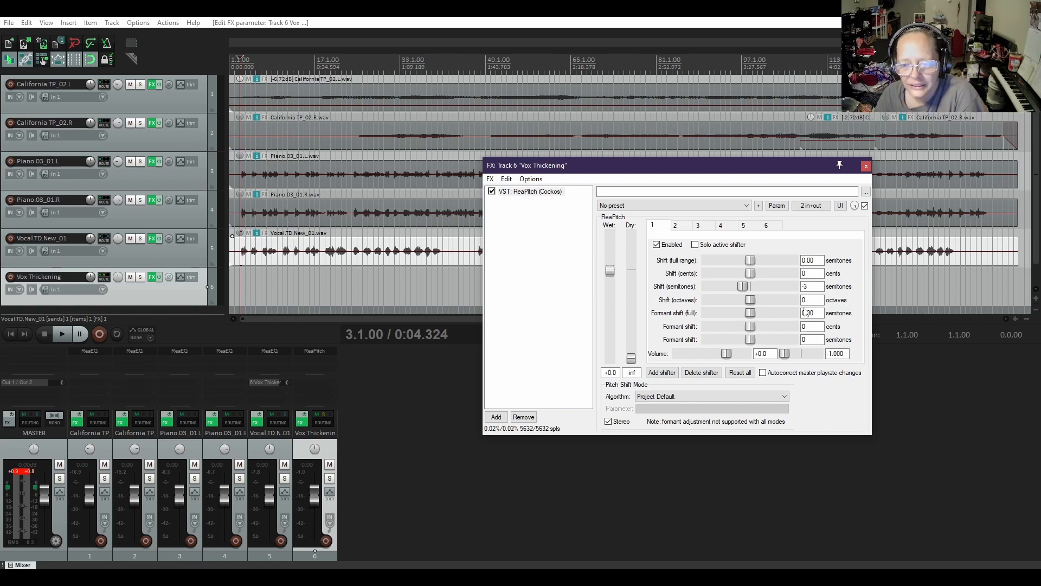
click(813, 273)
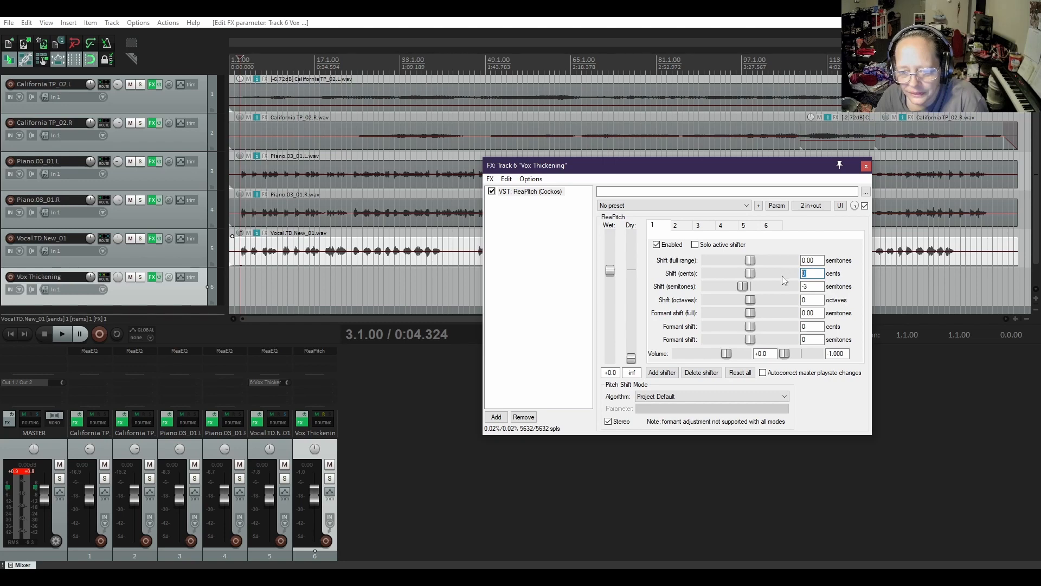
text(-3)
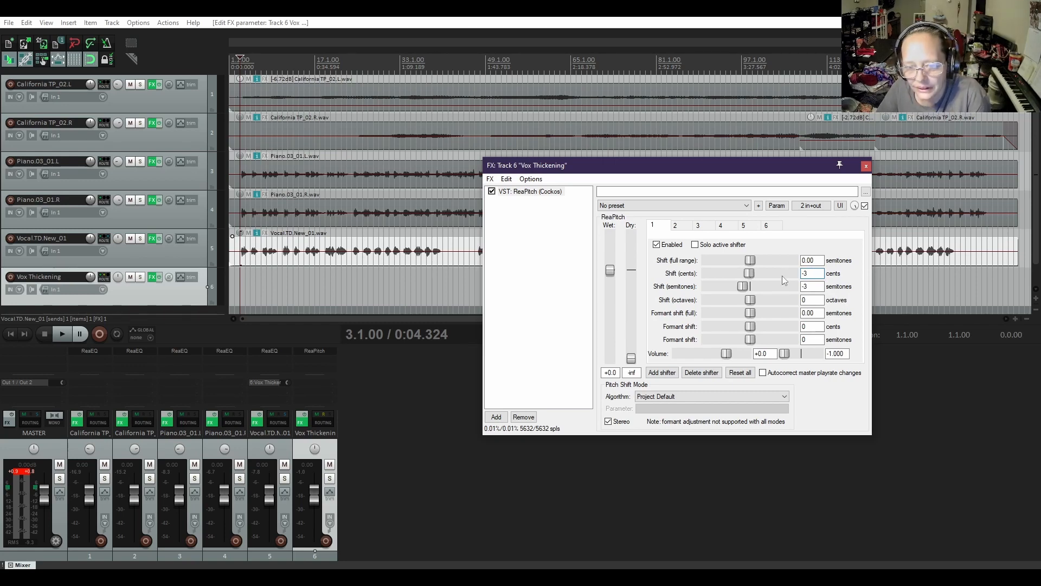
key(Tab)
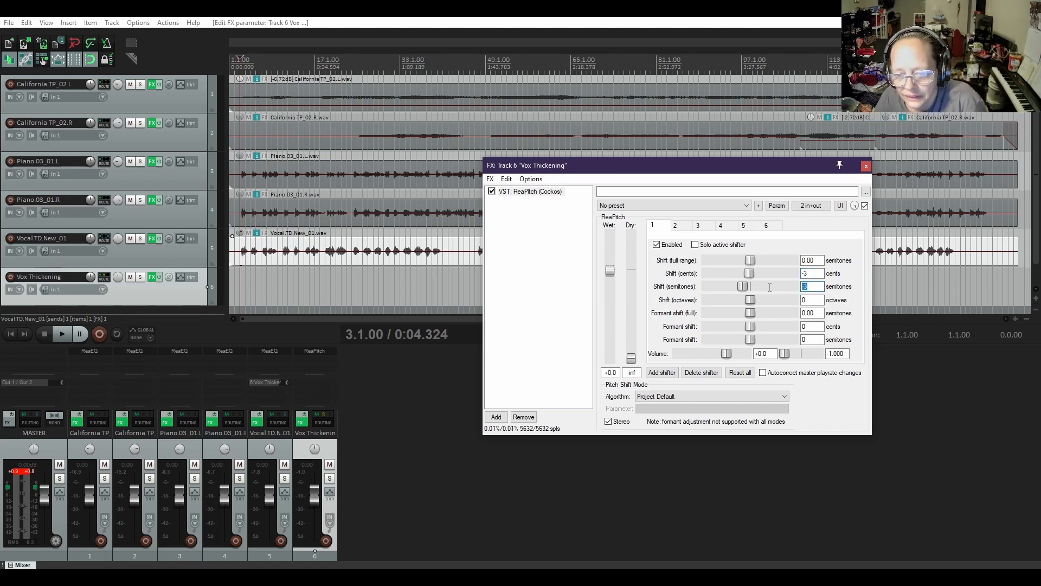
text(0)
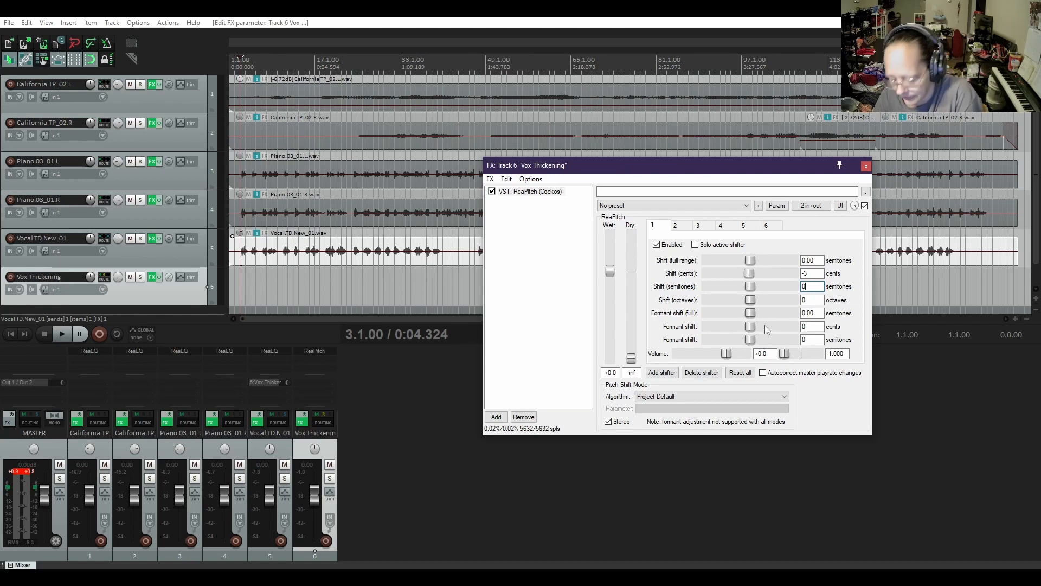
Set shifter 2 to a shift of 0 semitones and 3 cents.
click(677, 226)
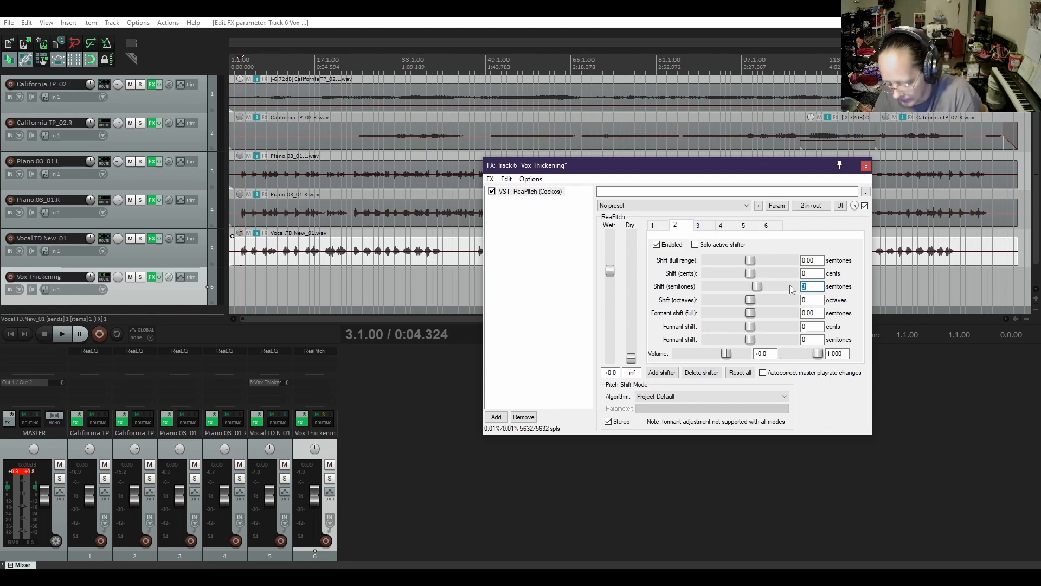
text(0)
key(shift+Tab)
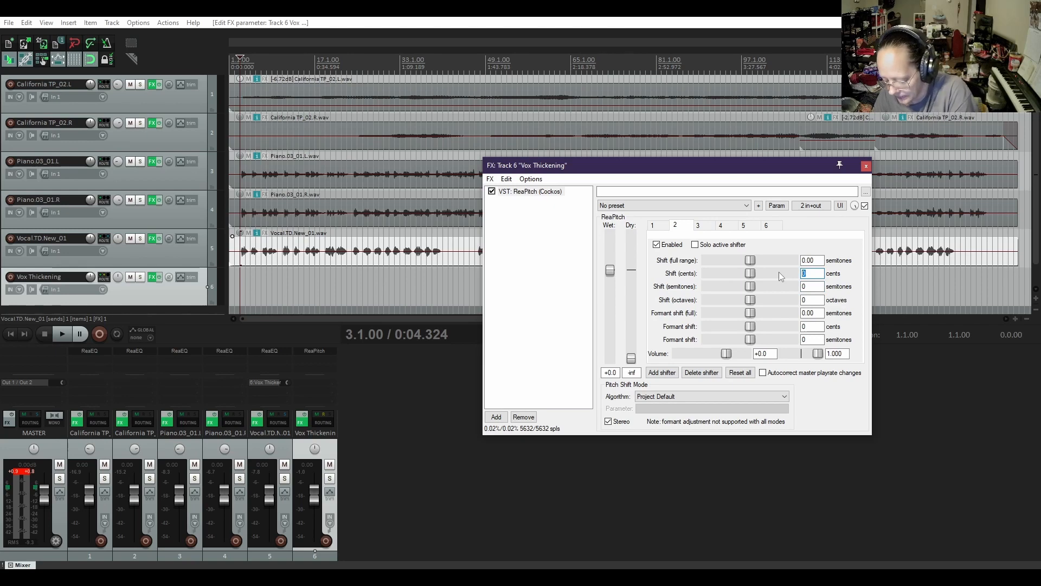
text(3)
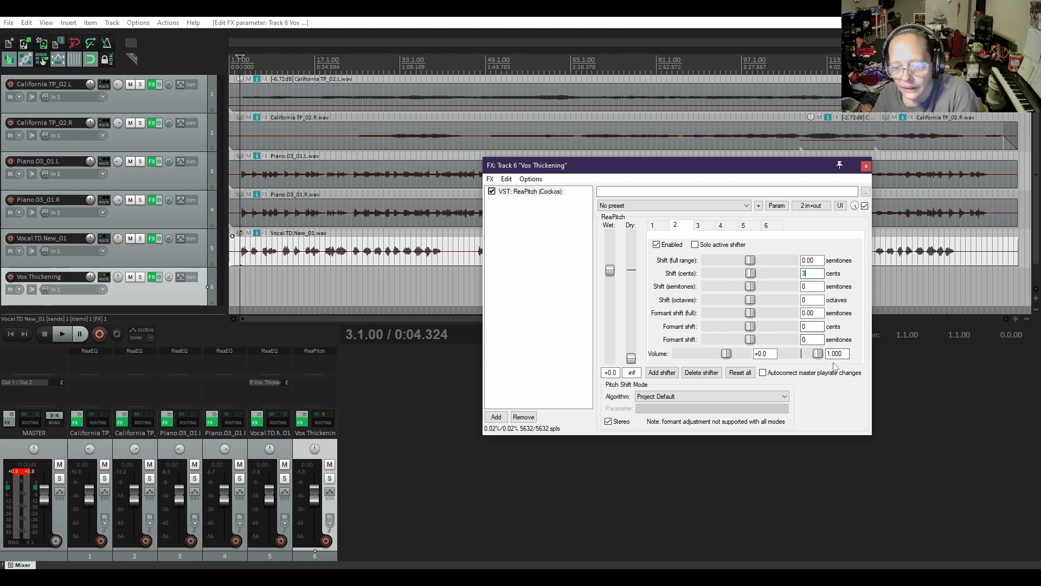
Set shifter 3 to a shift of -6 cents and 0 semitones.
click(699, 225)
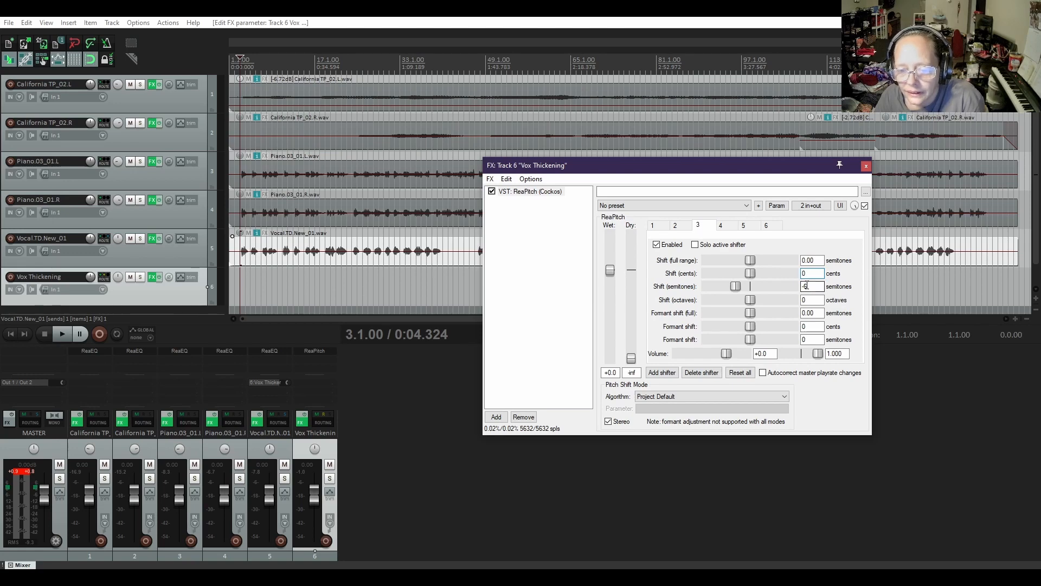
click(814, 273)
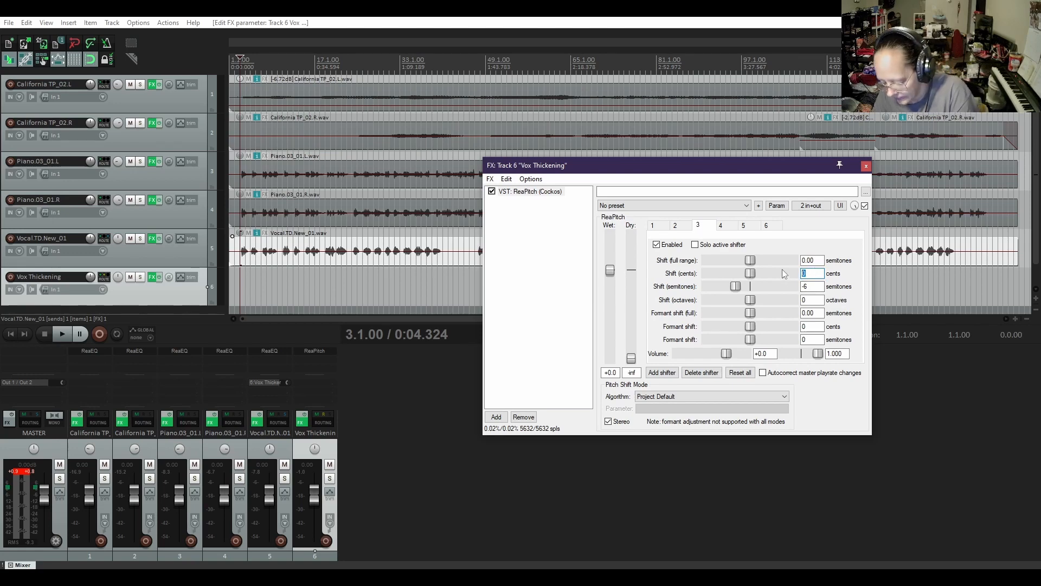
text(-6)
click(806, 287)
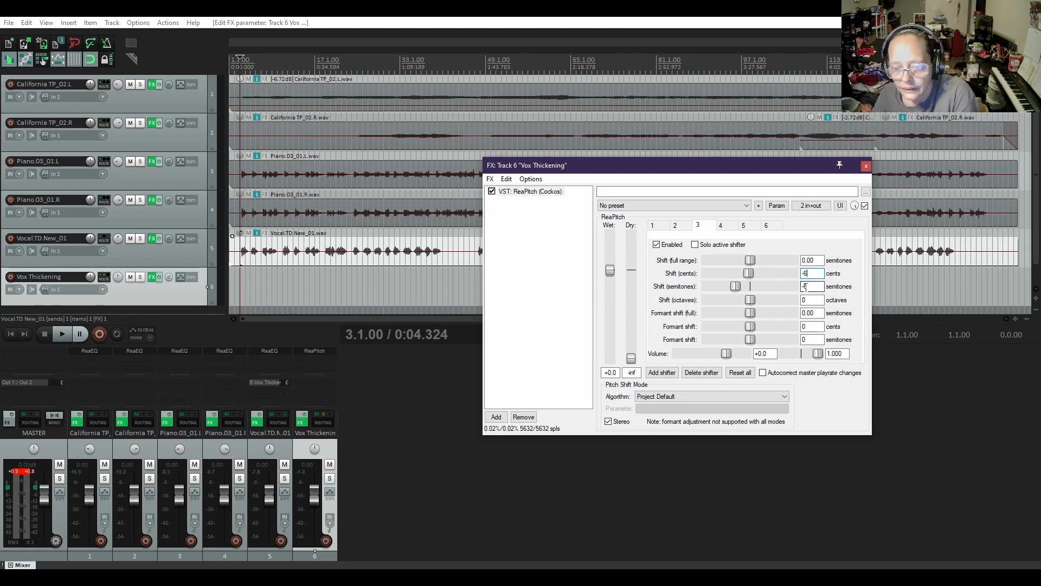
text(0)
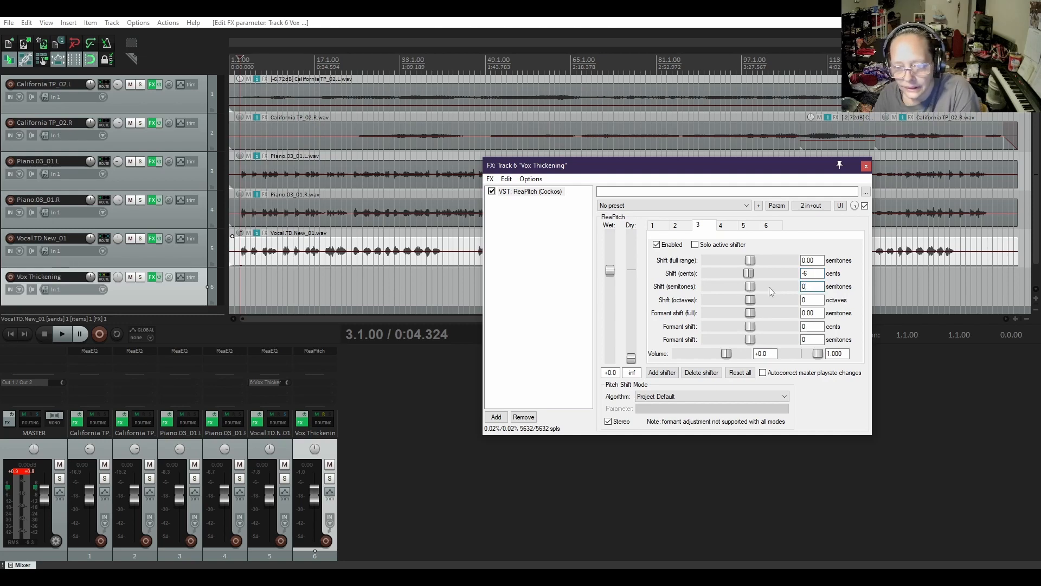
Set shifter 4 to a shift of 0 semitones and 6 cents.
click(721, 226)
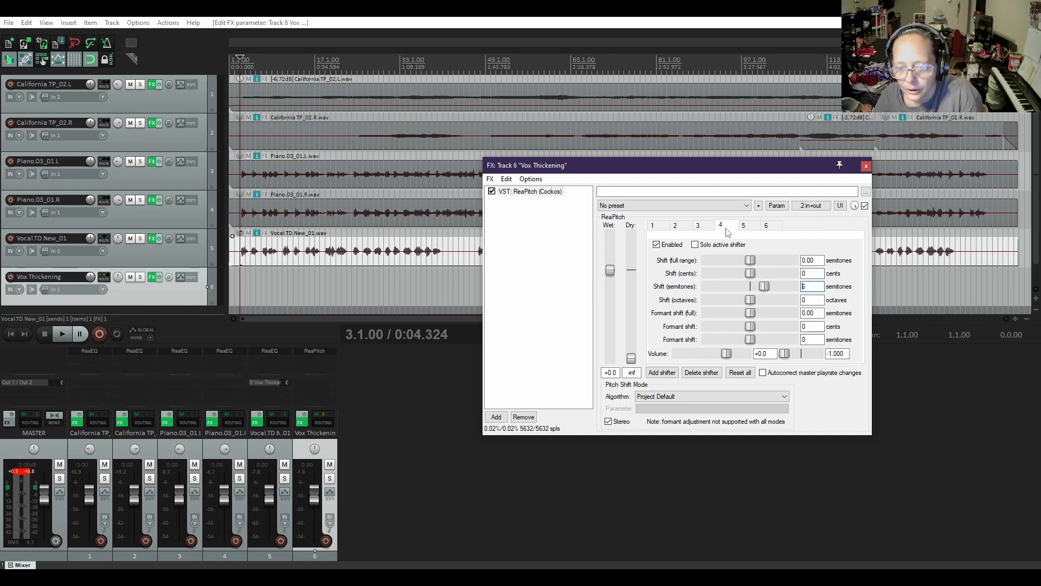
drag(809, 285, 793, 285)
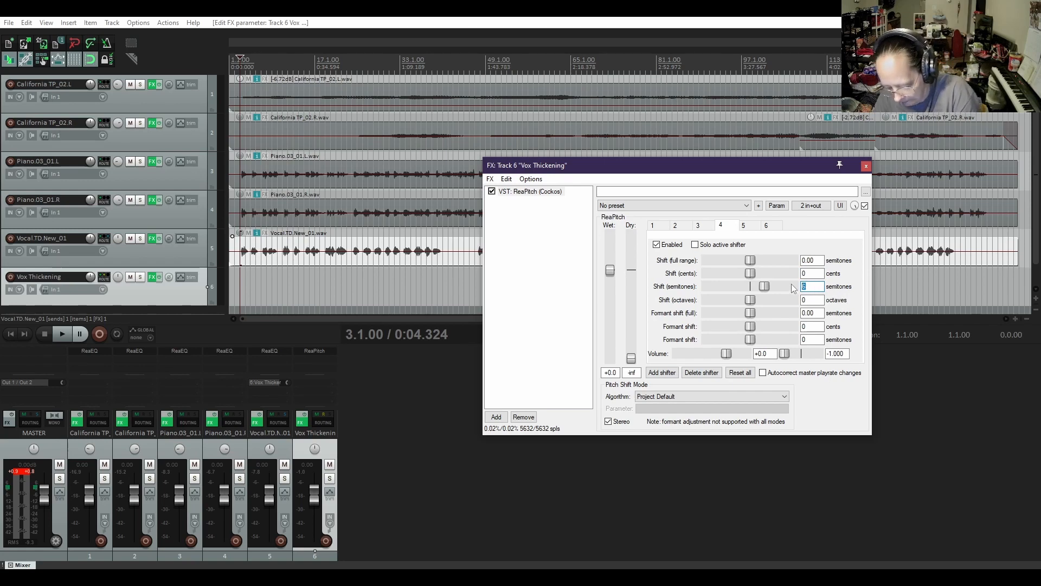
text(0)
key(shift+Tab)
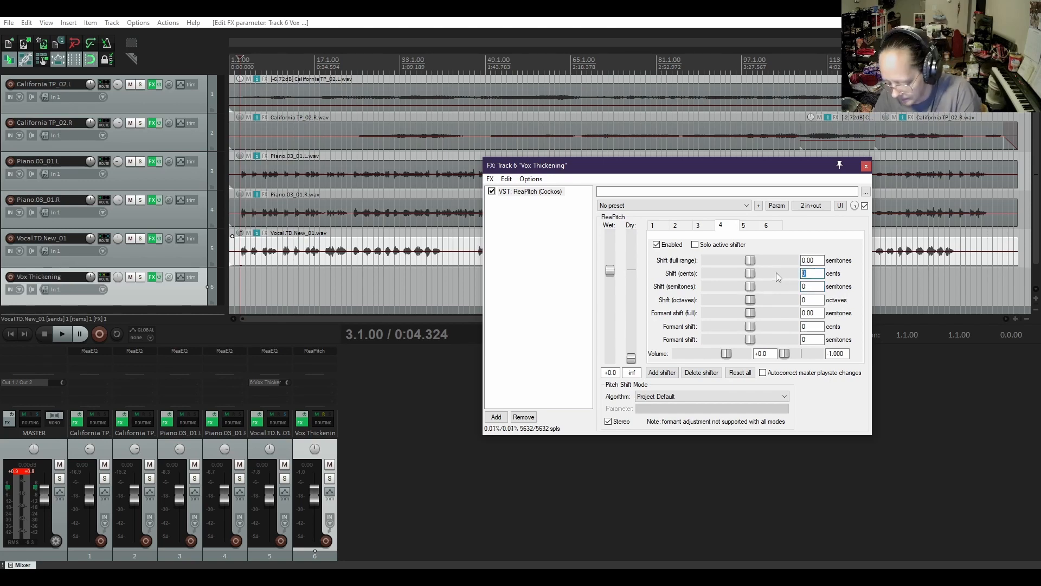
Set shifter 5 to a shift of -9 cents and 0 semitones.
click(745, 225)
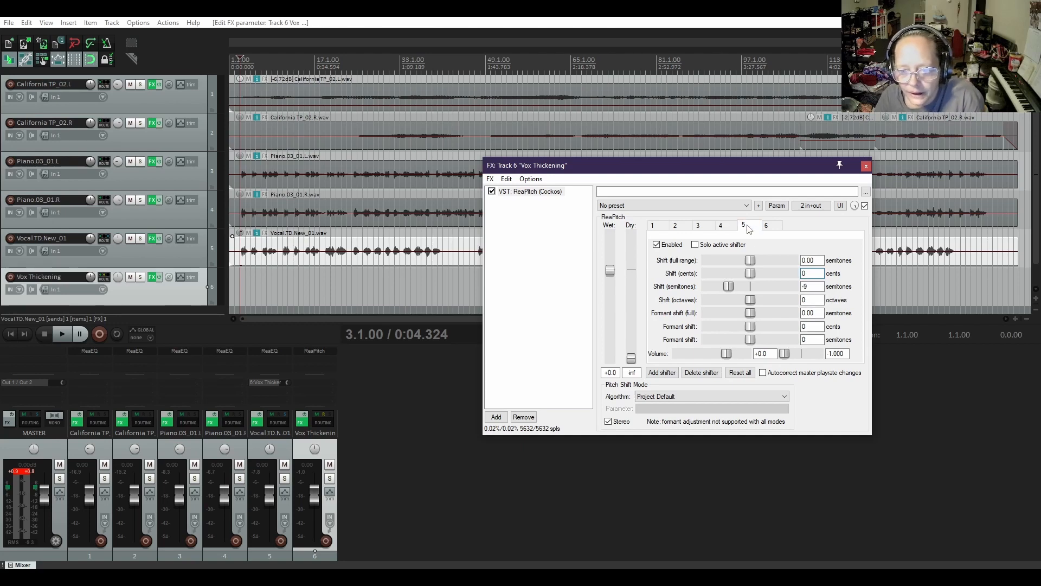
drag(808, 273, 787, 274)
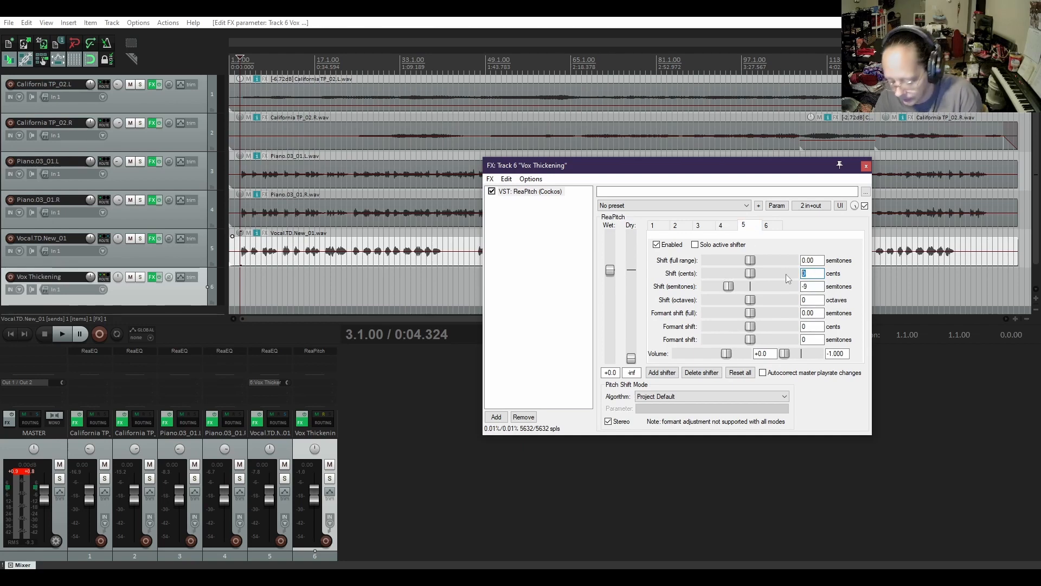
text(-9)
key(Tab)
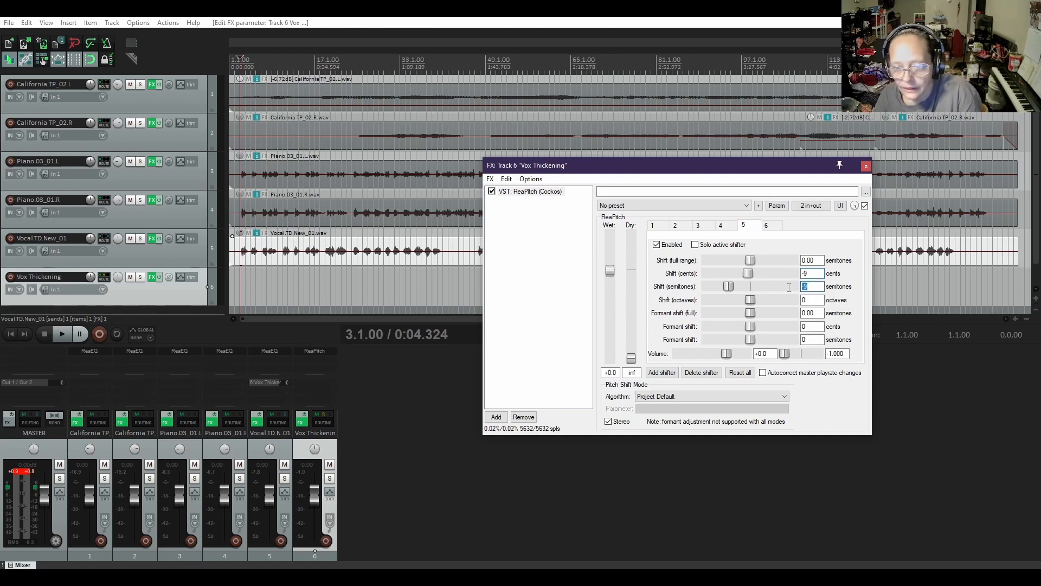
Set shifter 6 to a shift of 9 cents and 0 semitones.
click(766, 225)
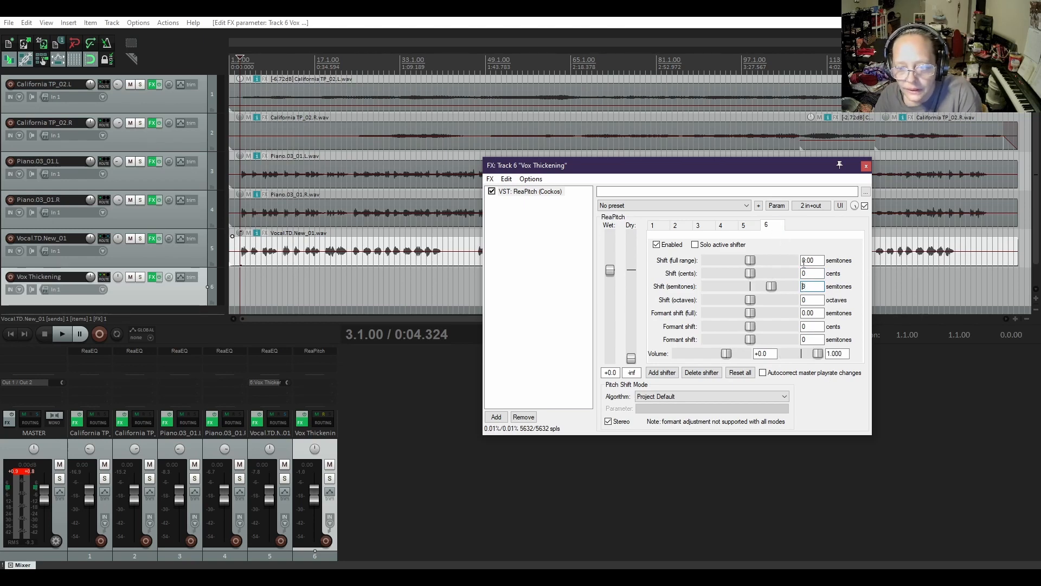
drag(809, 273, 781, 274)
text(9)
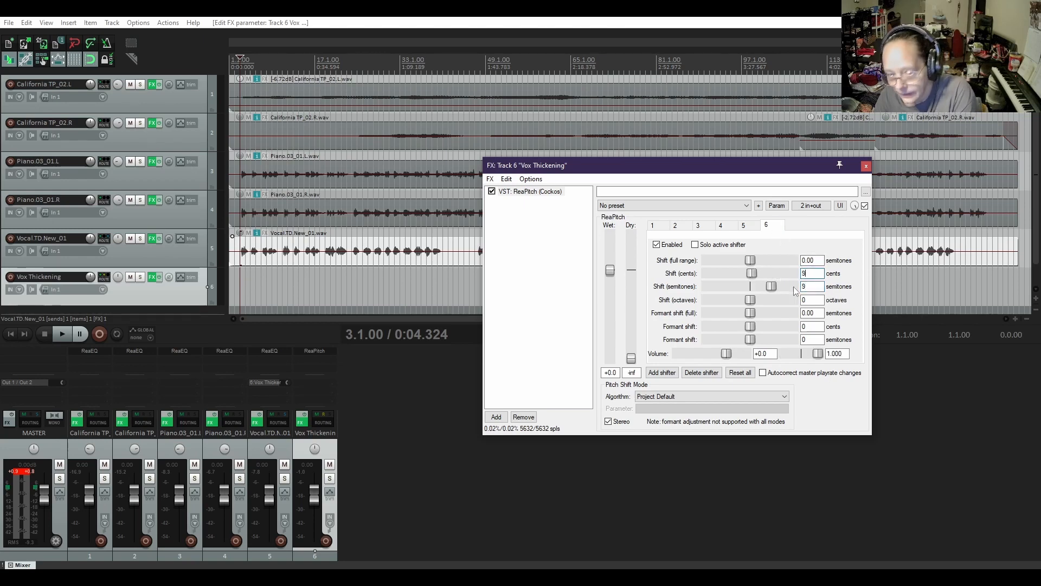
key(Tab)
text(0)
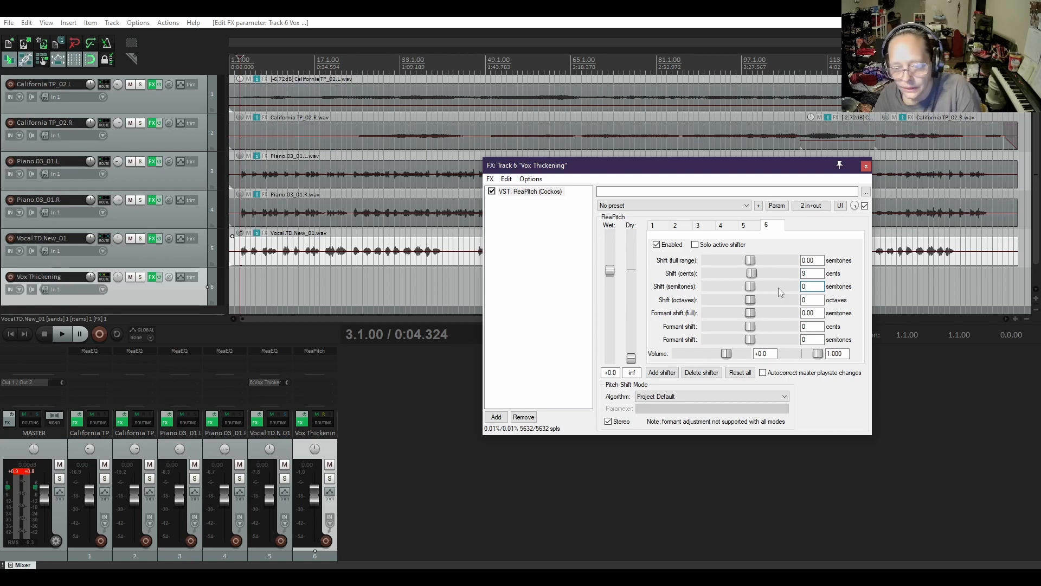
Review the cents, semitones and pan settings across all six ReaPitch shifters, going back to shifter 2.
click(660, 226)
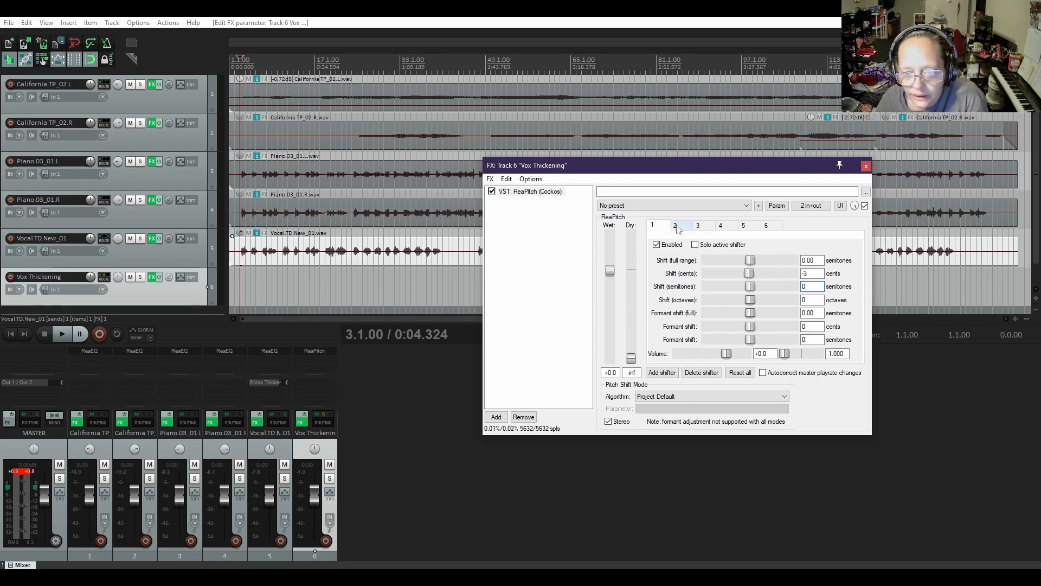
click(678, 226)
click(698, 226)
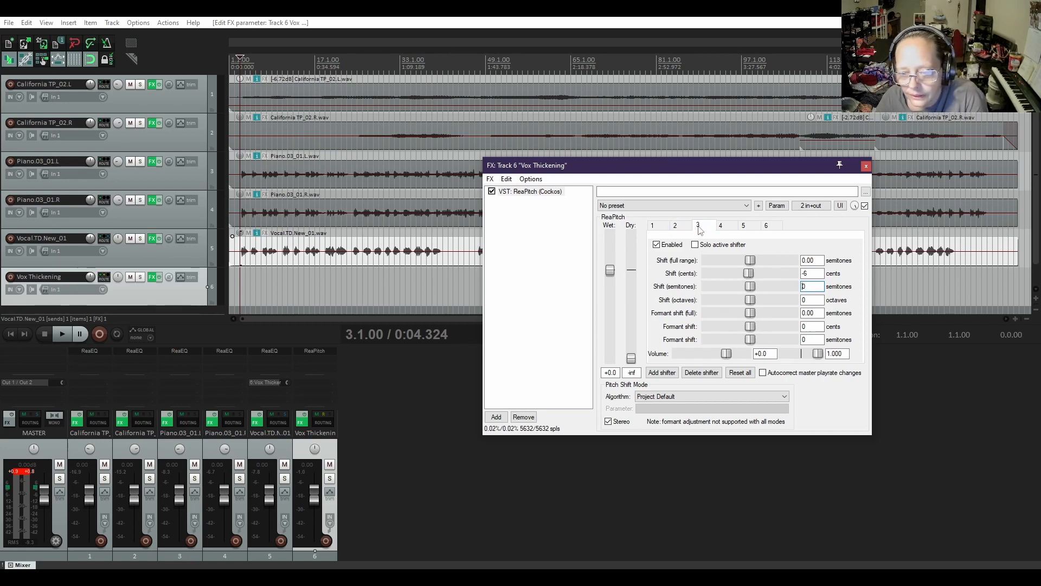
click(722, 227)
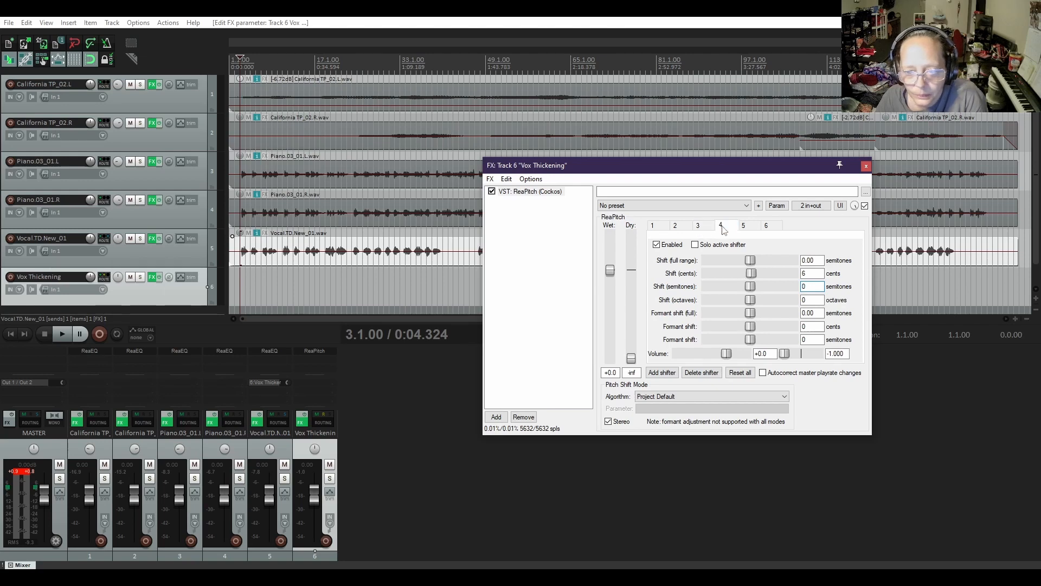
click(745, 227)
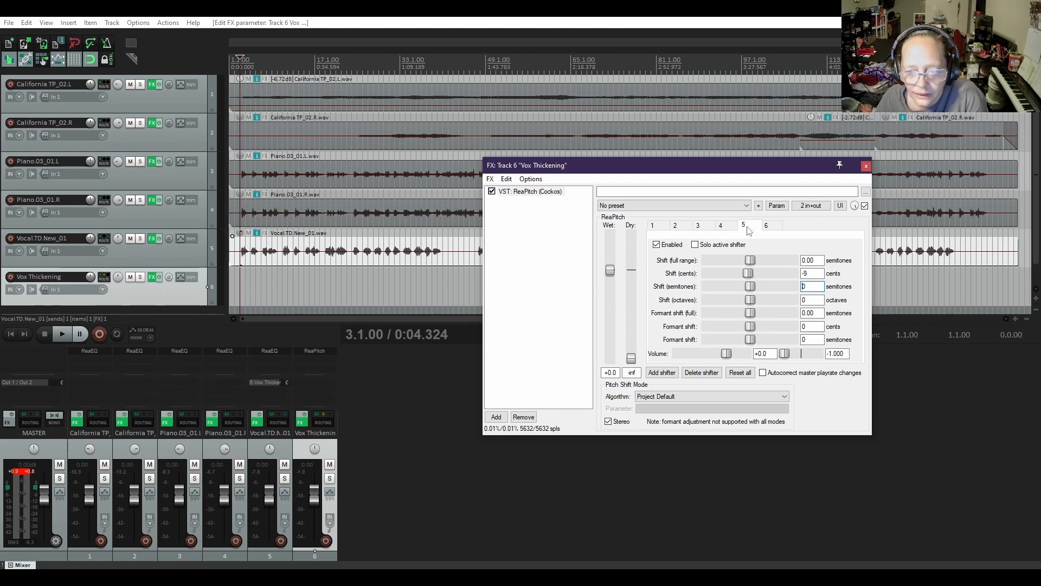
click(772, 228)
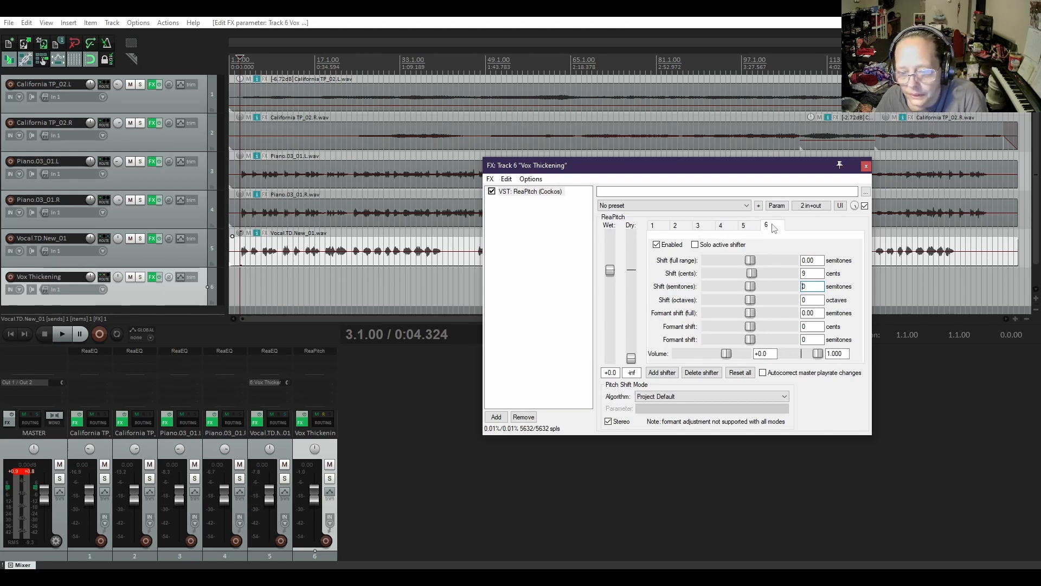
click(751, 228)
click(727, 228)
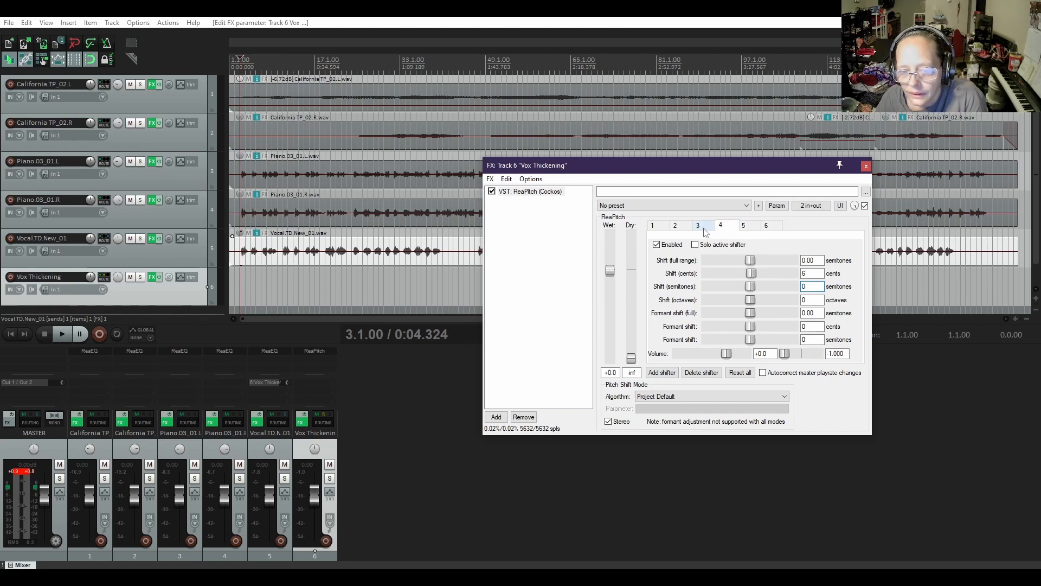
click(704, 230)
click(684, 230)
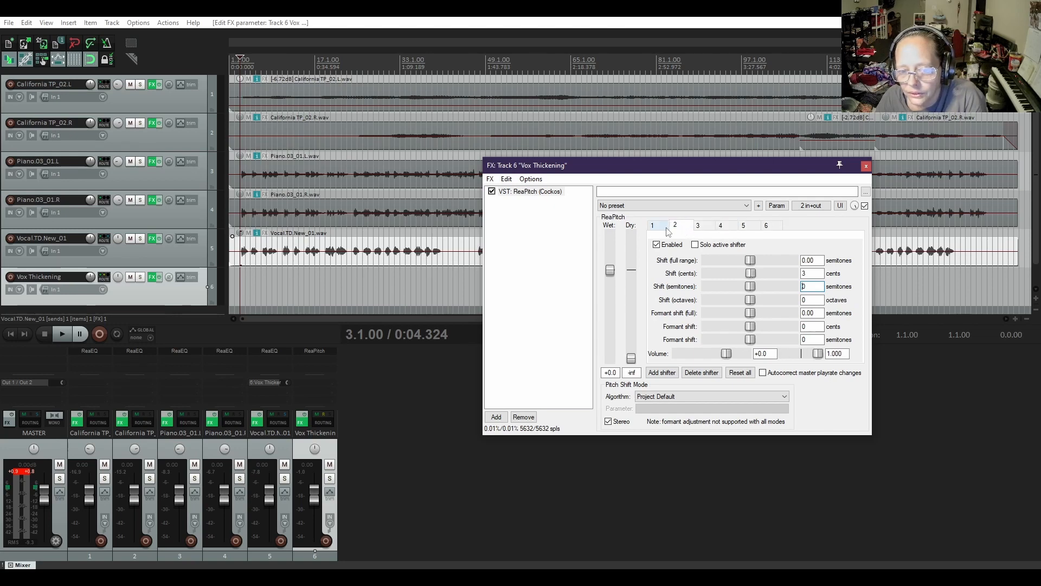
Solo the Vocal.TD.New_01 and Vox Thickening tracks and audition them together.
click(664, 231)
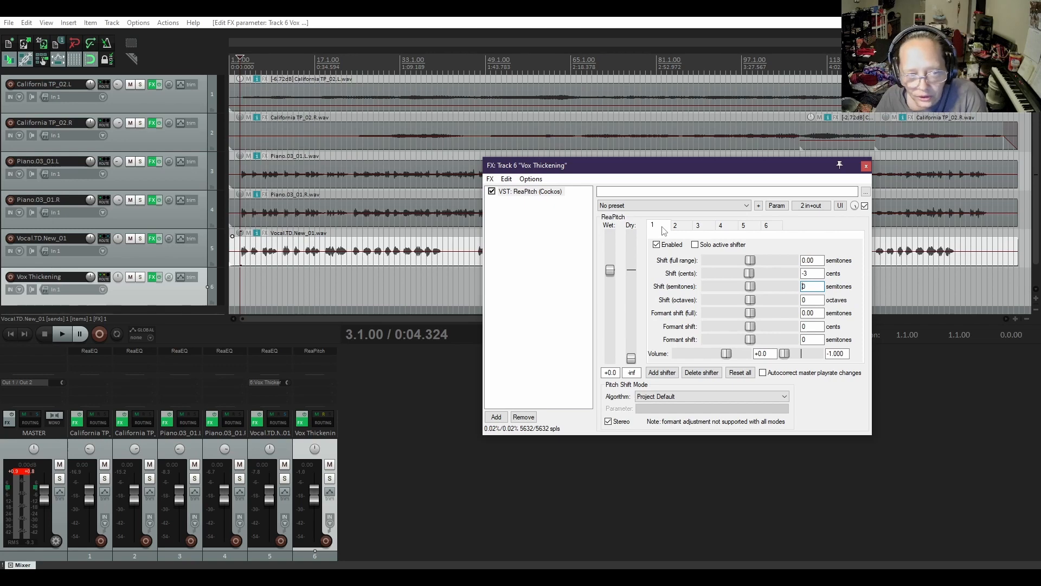
click(139, 239)
click(139, 278)
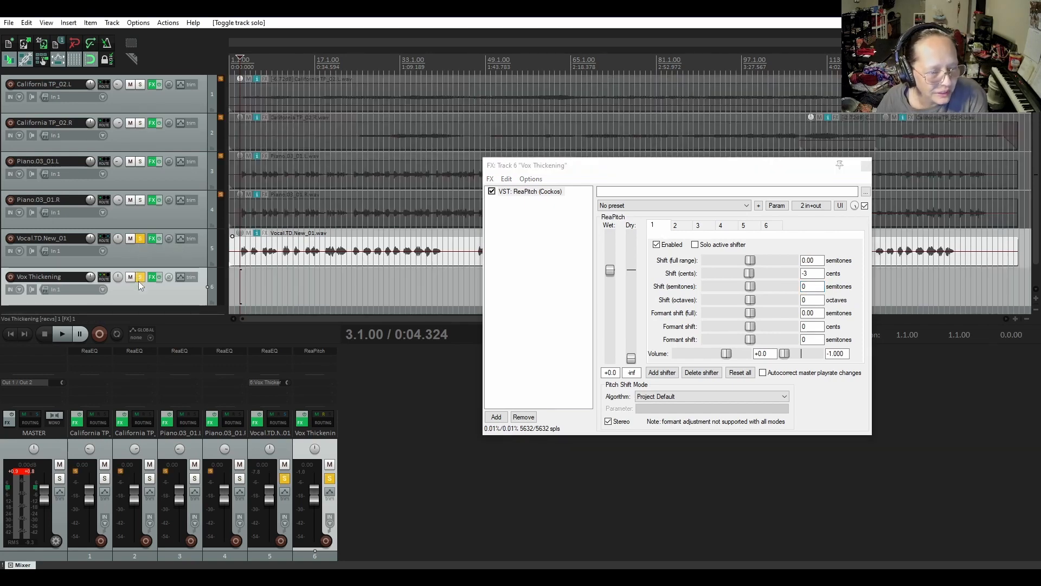
click(65, 338)
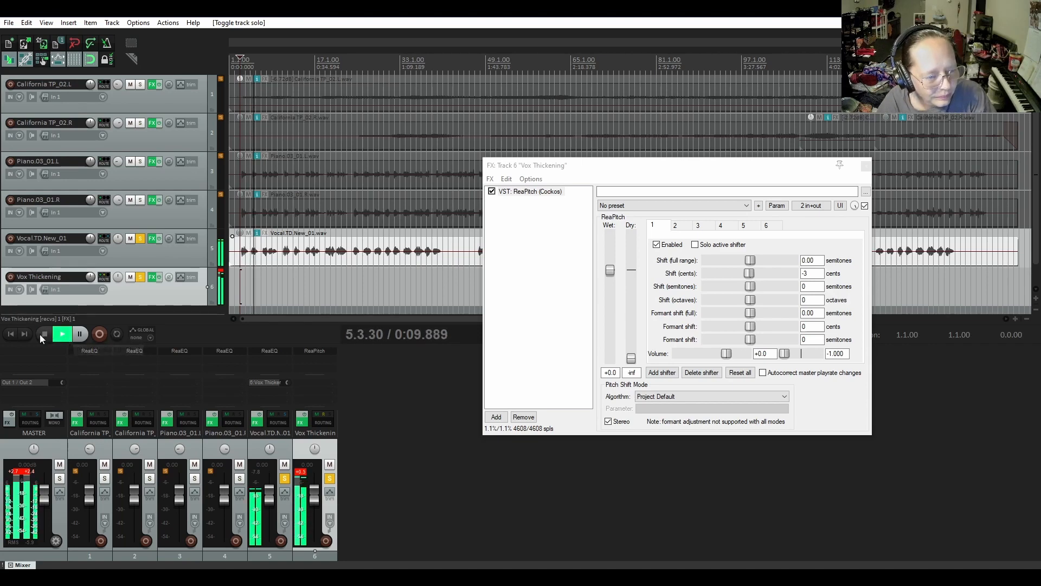
click(44, 334)
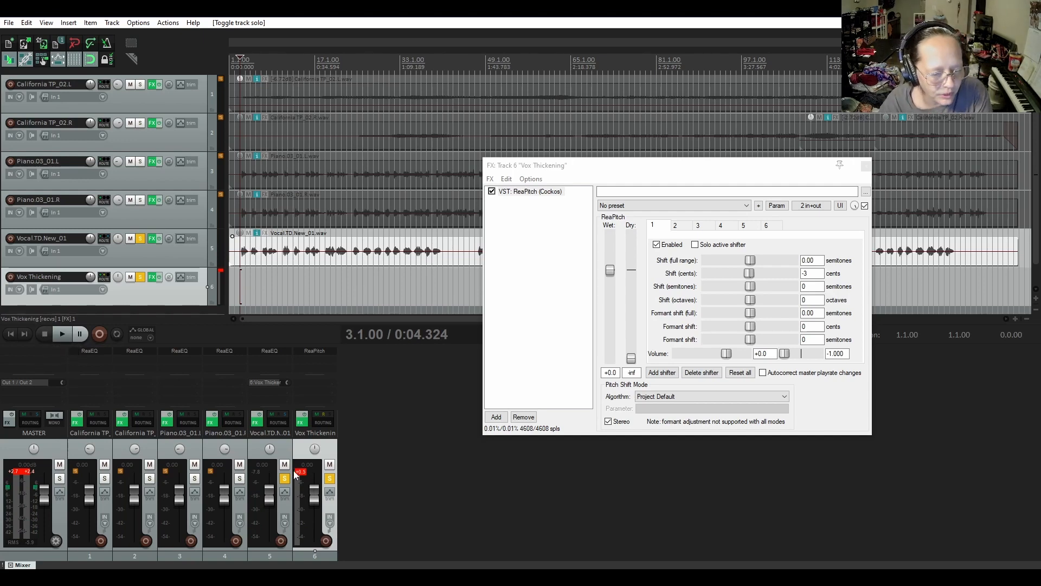
Pull the Vox Thickening volume fully down, close its effects window, and raise the volume to about -21.4 dB during playback.
drag(314, 493, 315, 548)
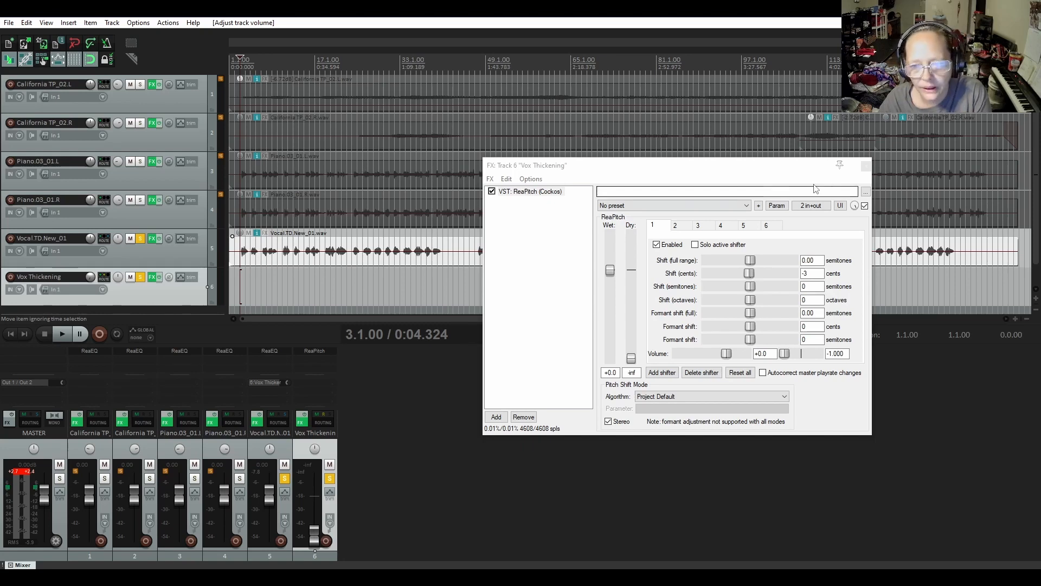
click(864, 165)
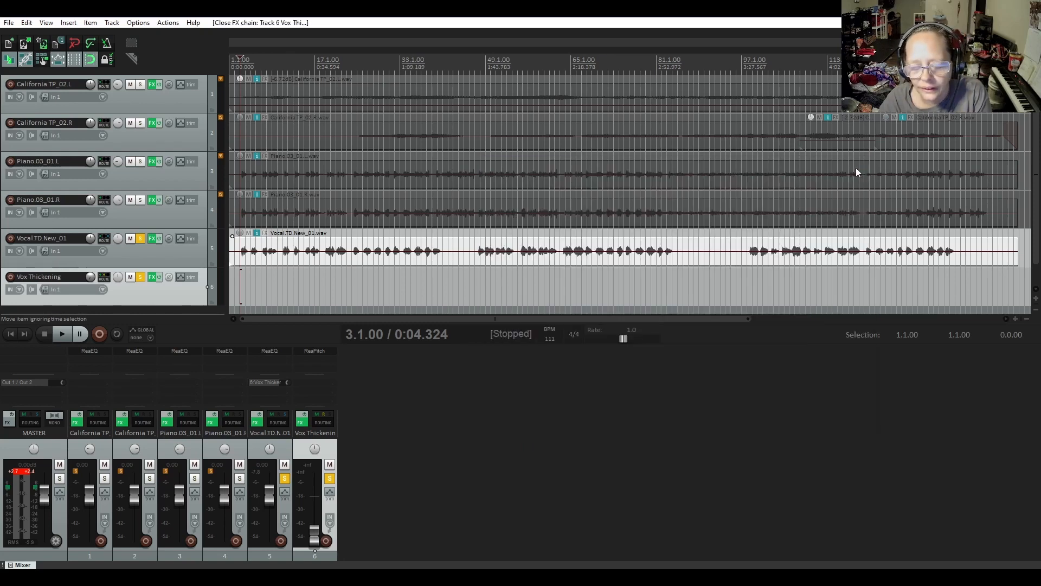
click(59, 334)
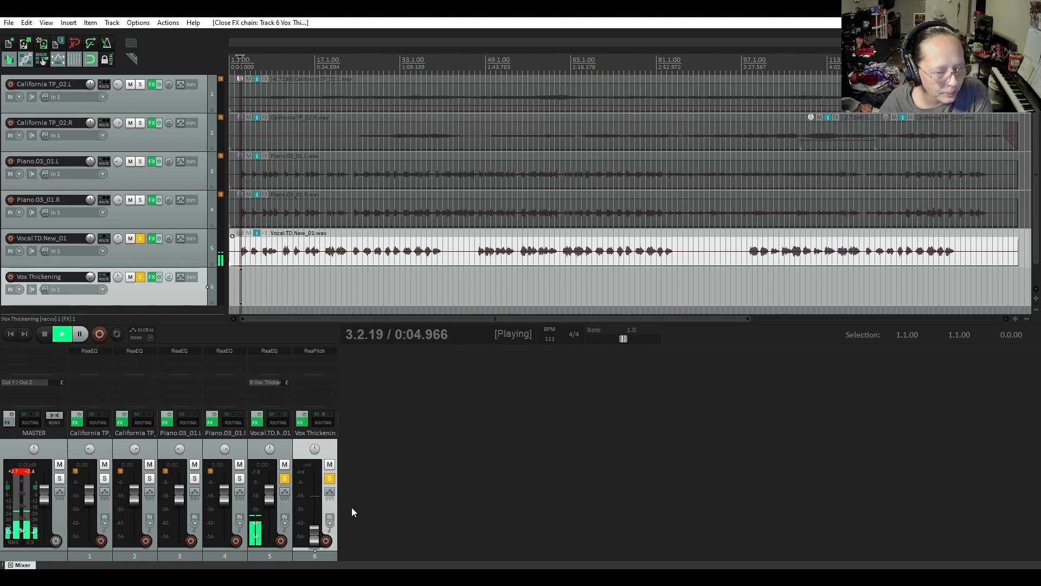
drag(317, 530, 315, 522)
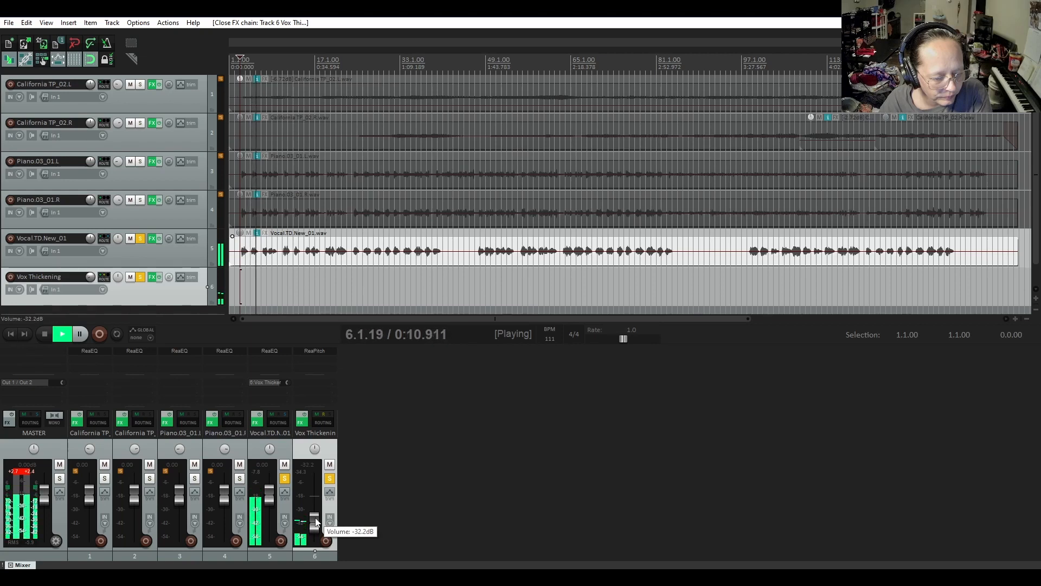
drag(316, 522, 317, 521)
scroll(314, 516, up, 1)
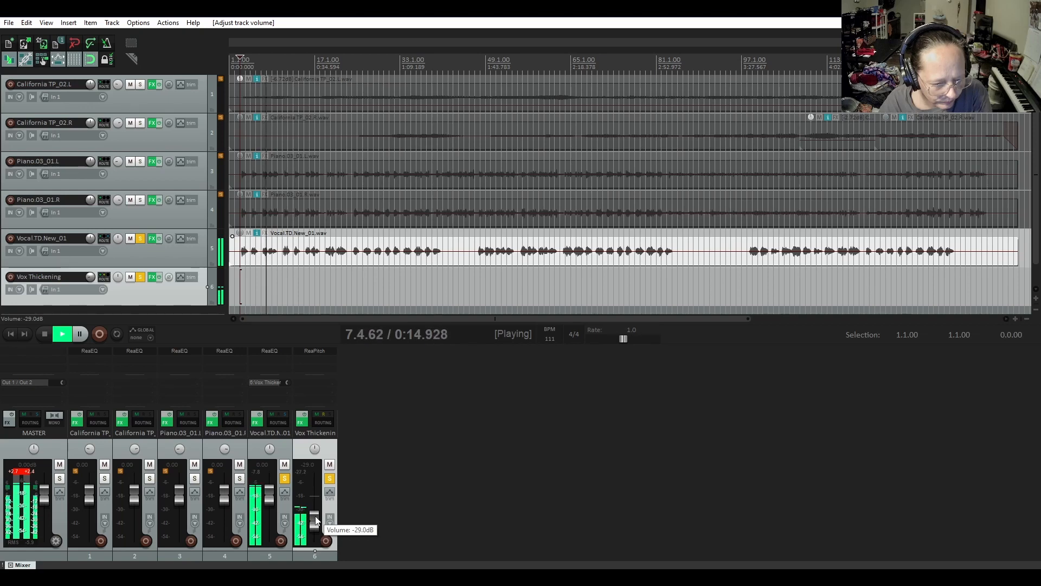
drag(315, 521, 316, 519)
drag(317, 519, 319, 516)
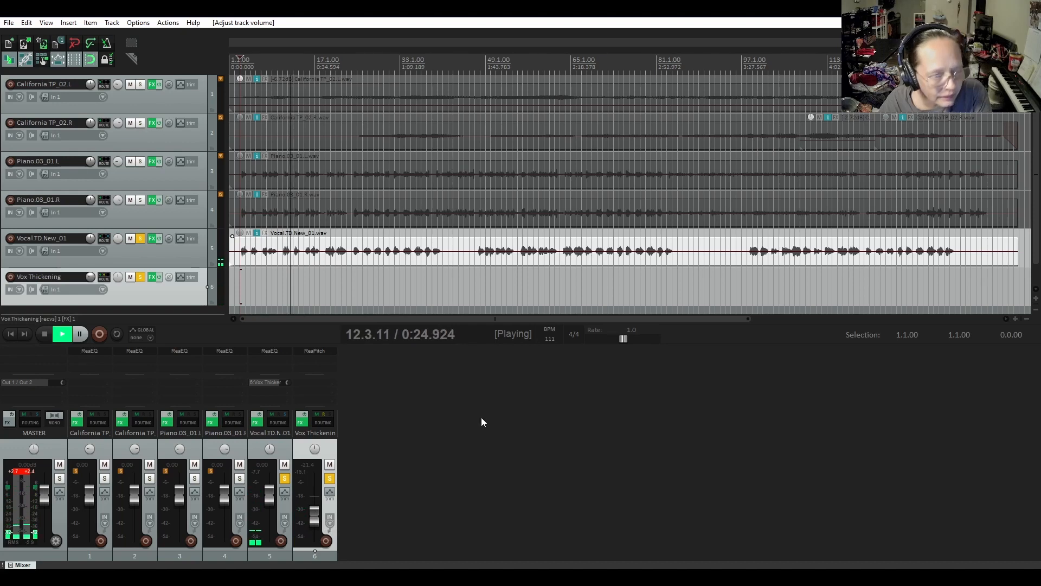
Unsolo the Vocal.TD.New_01 and Vox Thickening tracks, listen to the full mix, and stop playback.
click(141, 239)
click(139, 277)
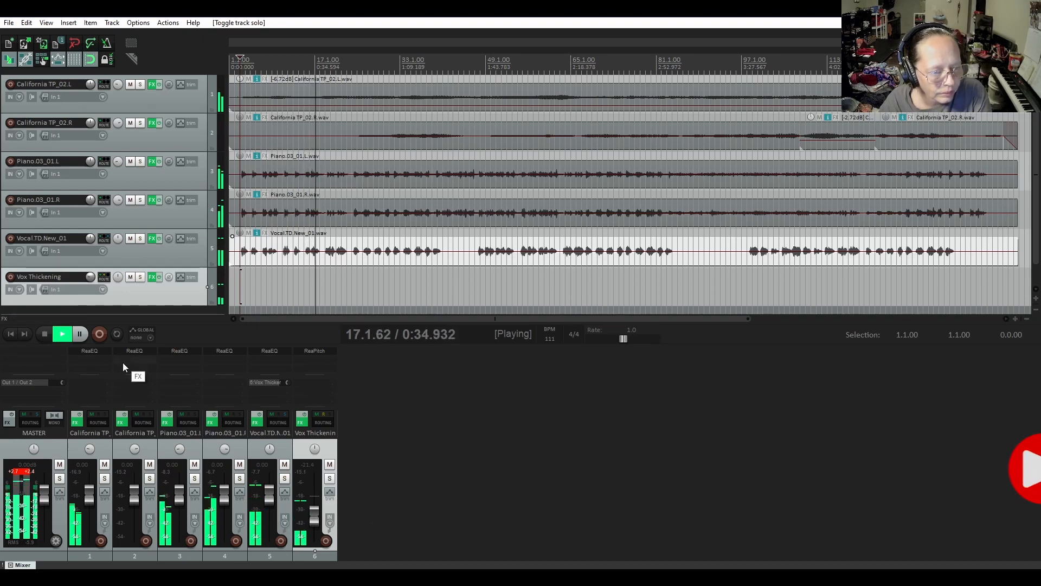
scroll(123, 258, down, 1)
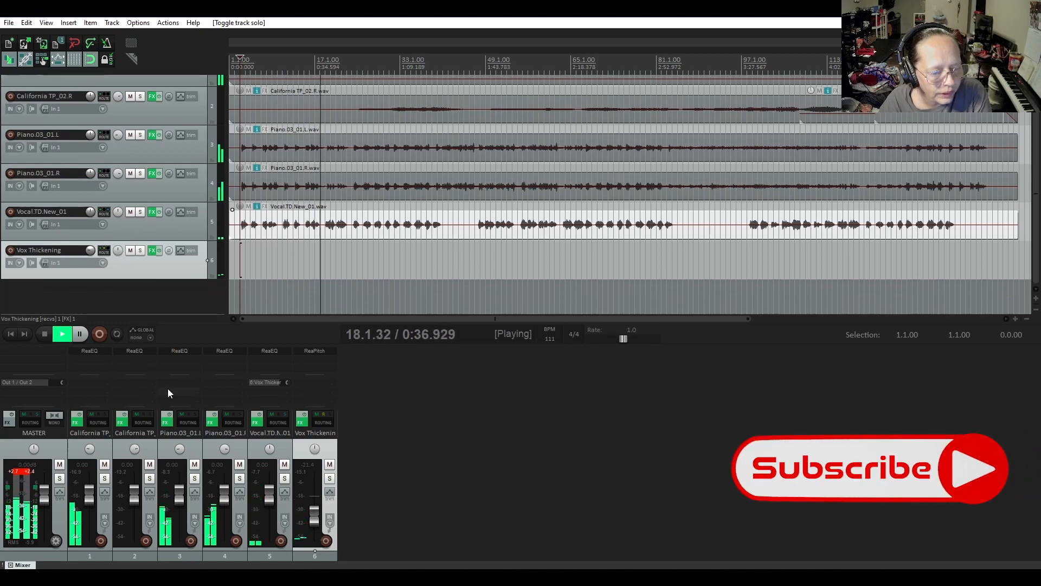
click(45, 334)
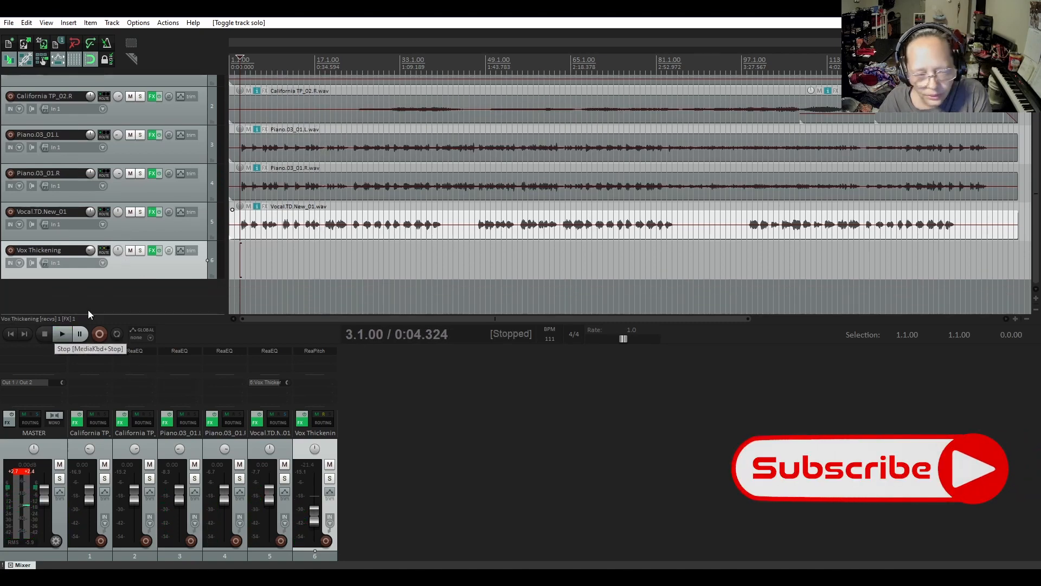
Add a track named "Octave Under" below Vox Thickening and create a send to it from Vocal.TD.New_01.
double_click(86, 289)
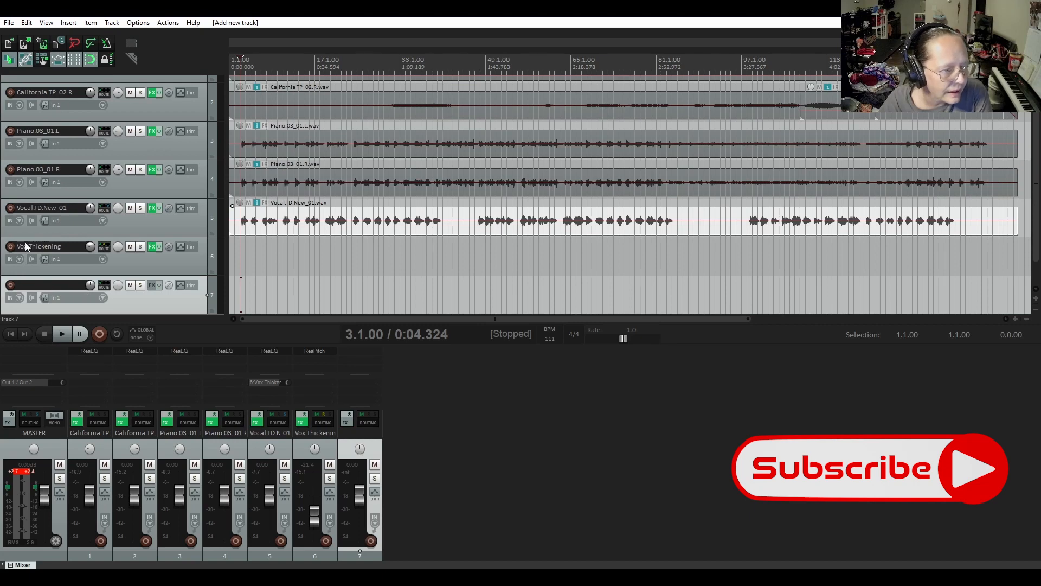
double_click(40, 284)
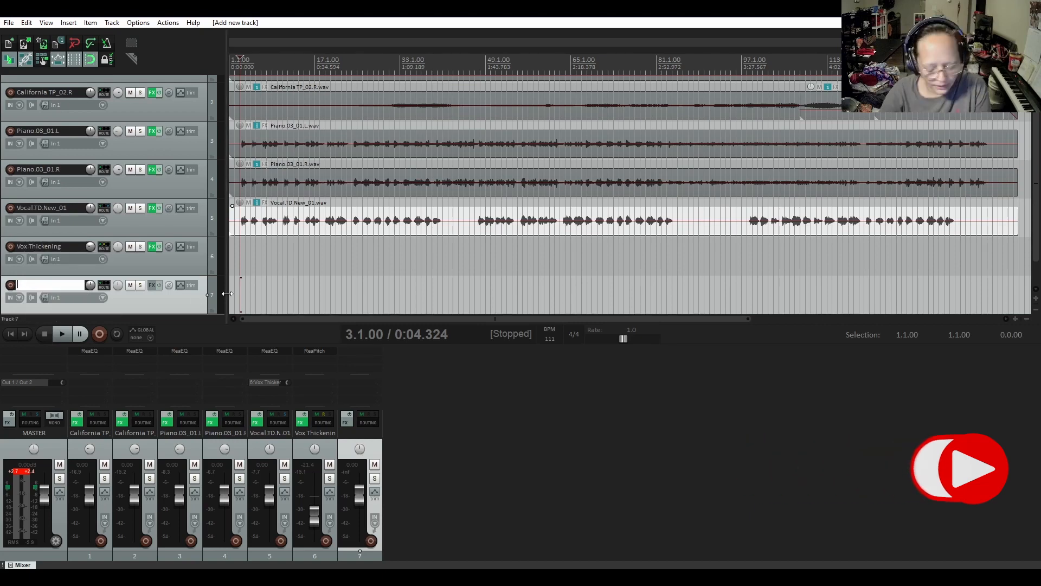
text(Ocot)
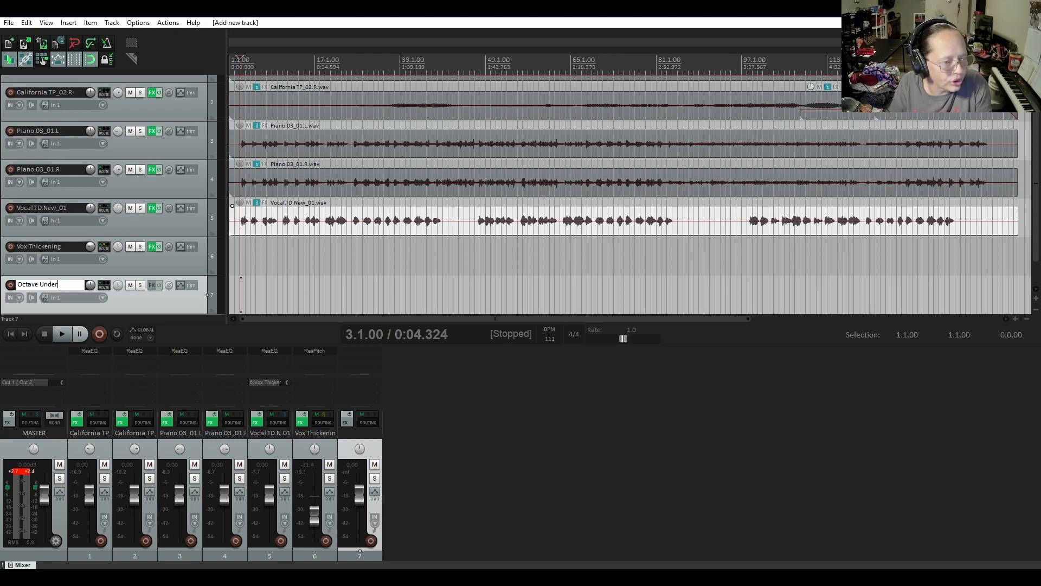
key(Return)
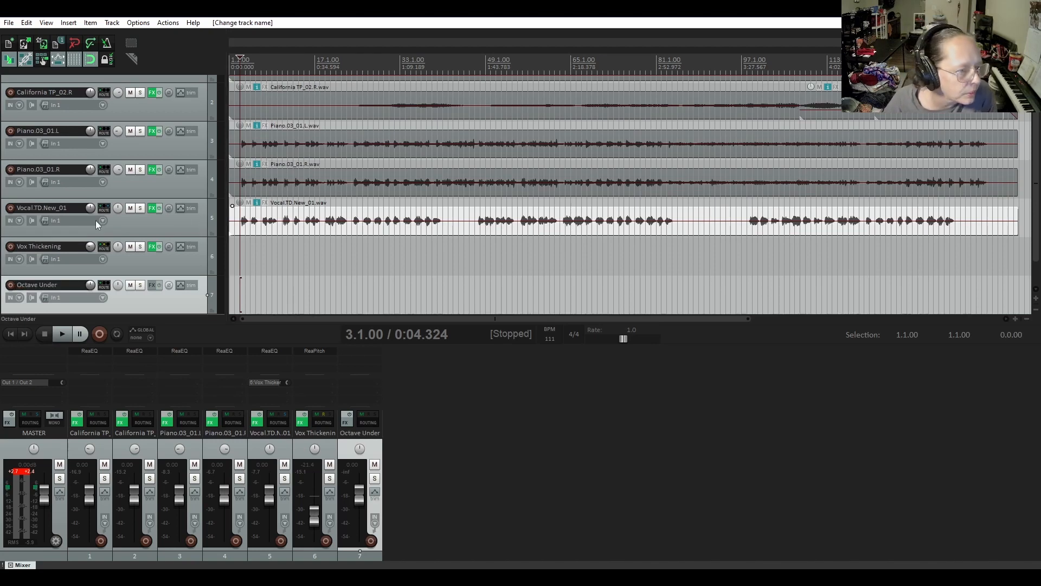
drag(106, 207, 106, 293)
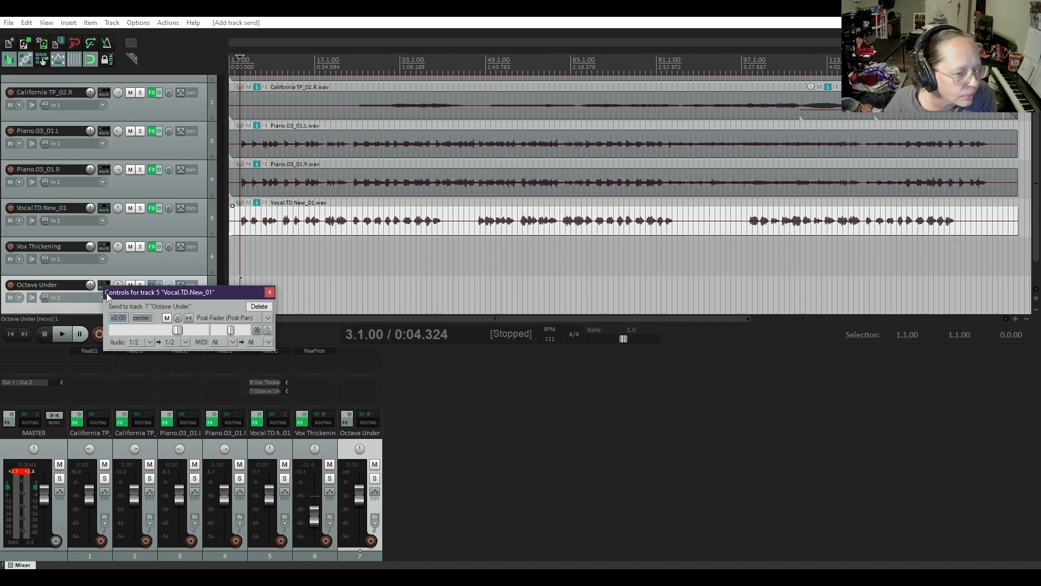
click(269, 293)
Add ReaPitch to the Octave Under track with a shift of -1 octave and close its effects window.
click(152, 285)
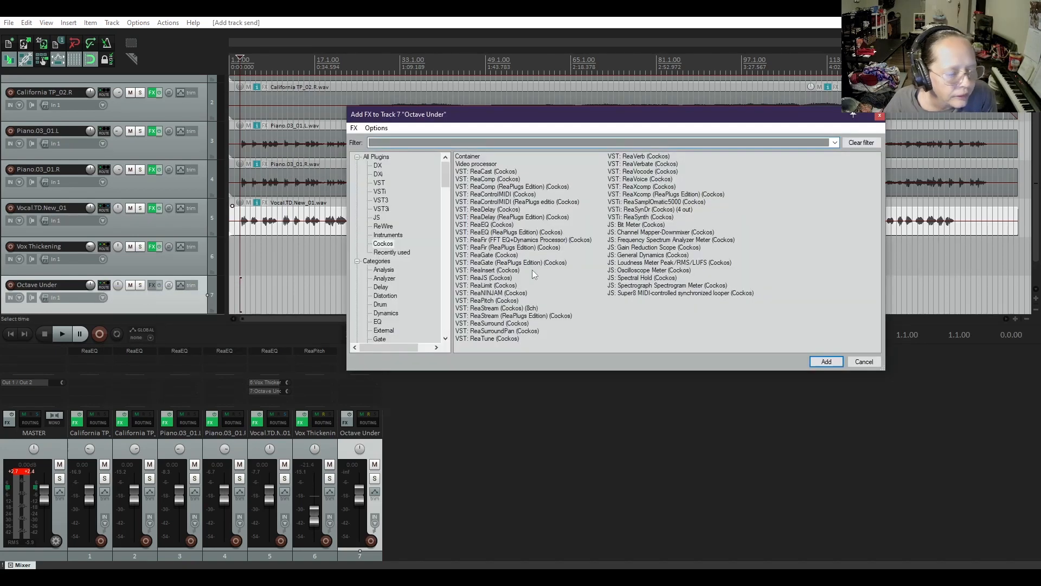
double_click(491, 301)
drag(317, 41, 735, 134)
double_click(762, 268)
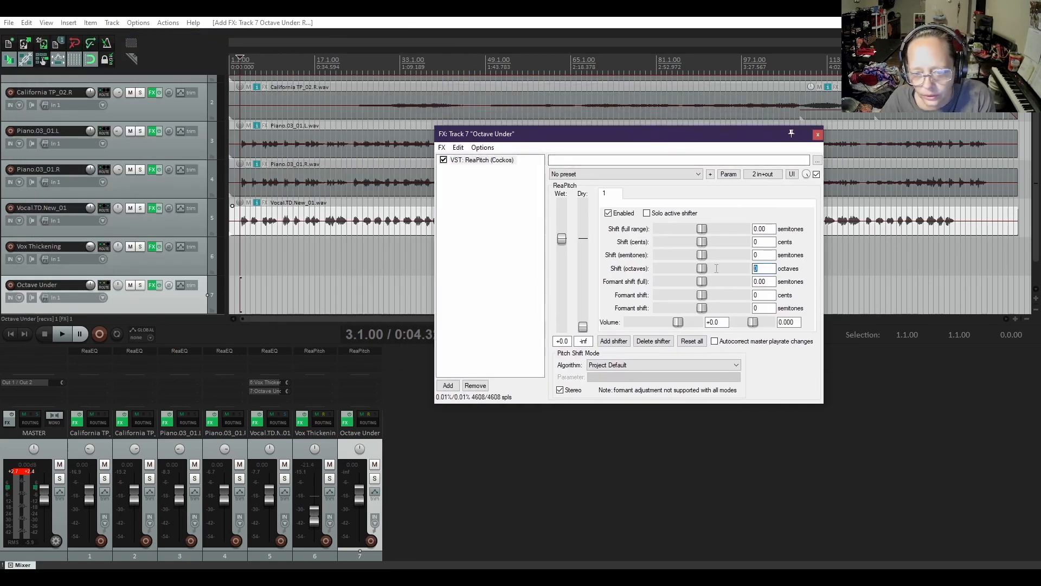
text(-1)
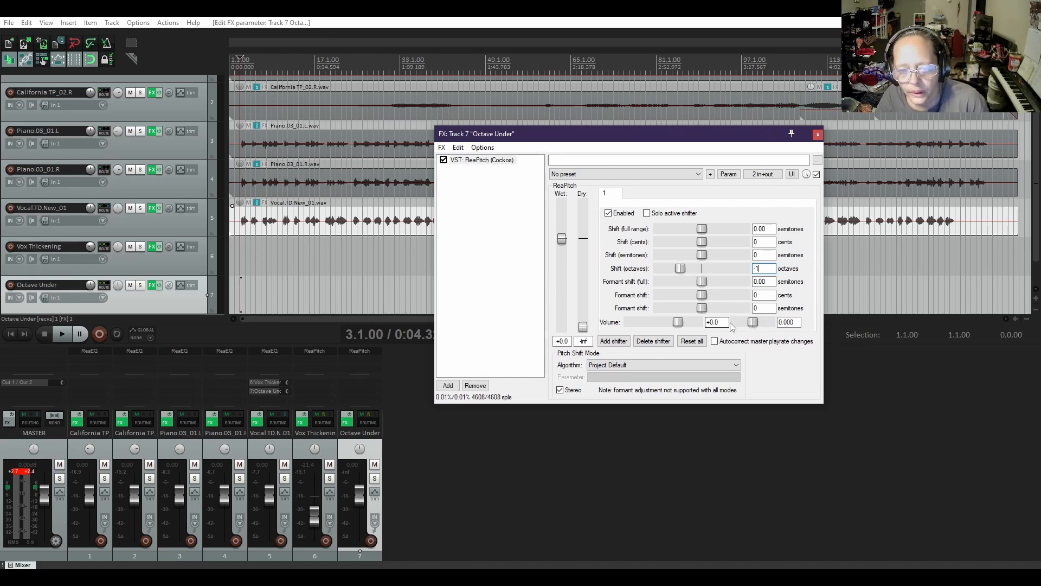
click(818, 136)
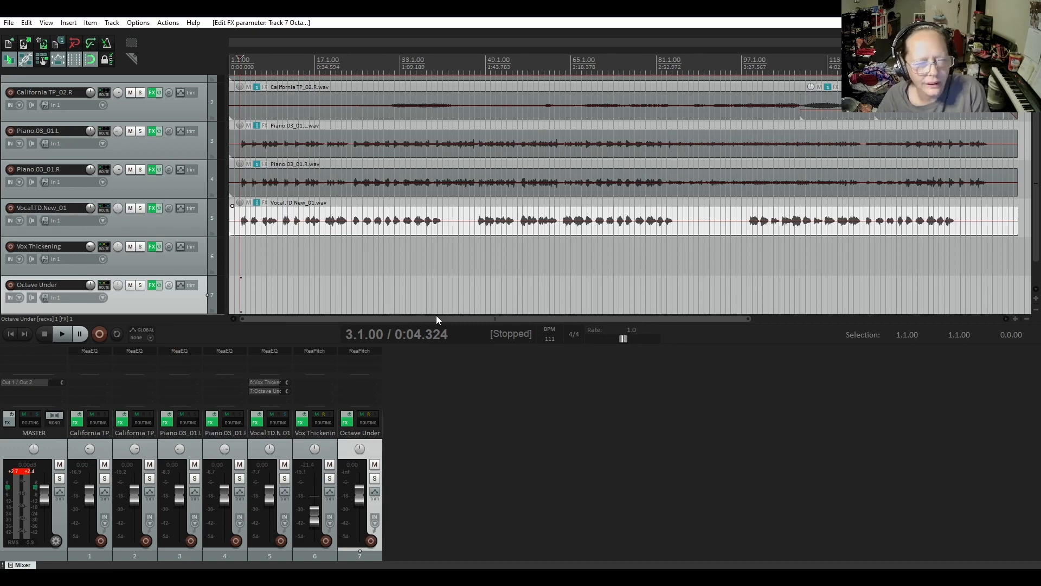
Audition the mix, pull the Octave Under volume fully down, and bring it up to about -21.4 dB during playback.
key(space)
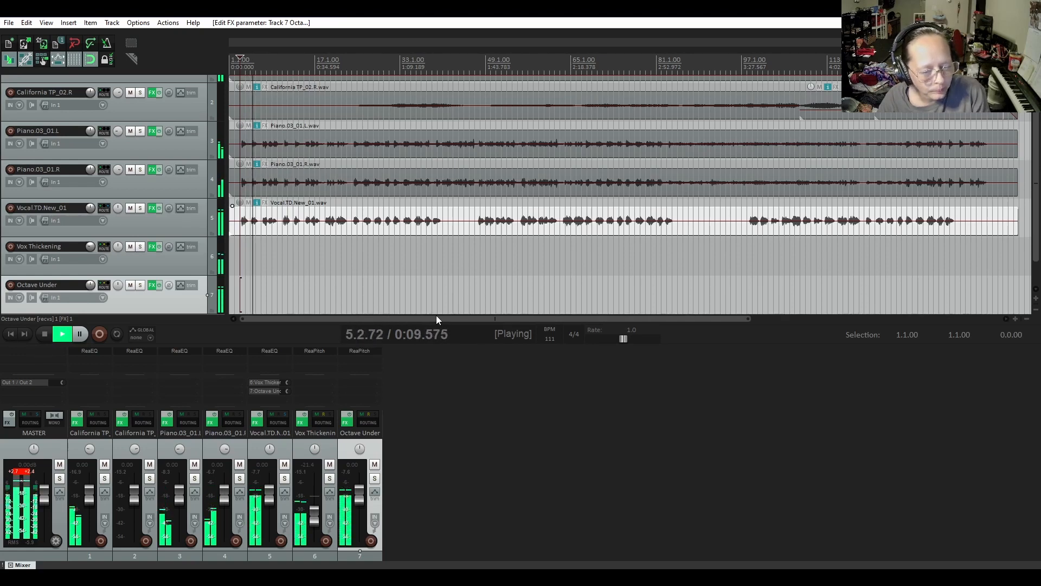
key(space)
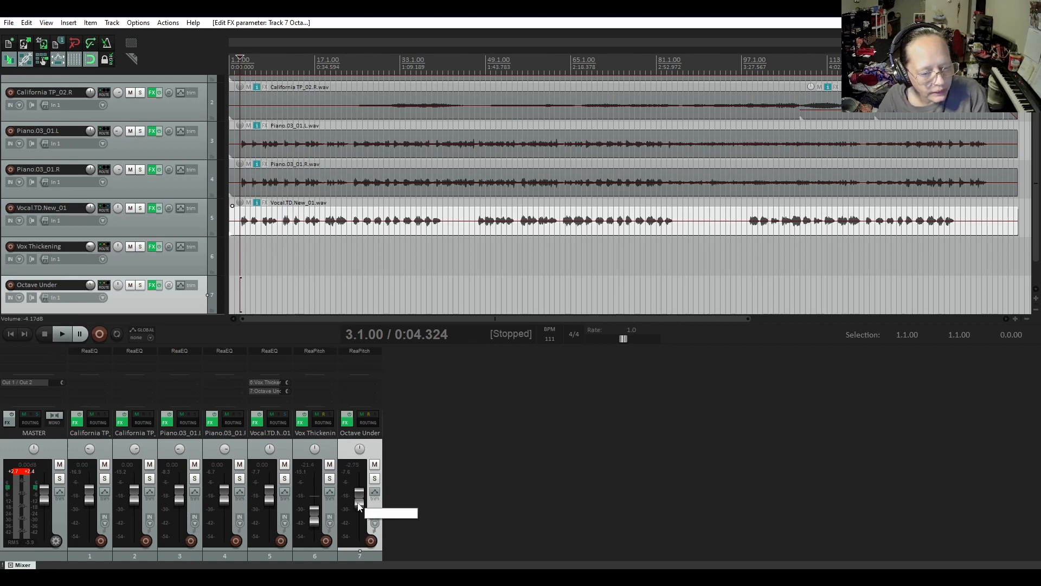
drag(359, 495, 358, 542)
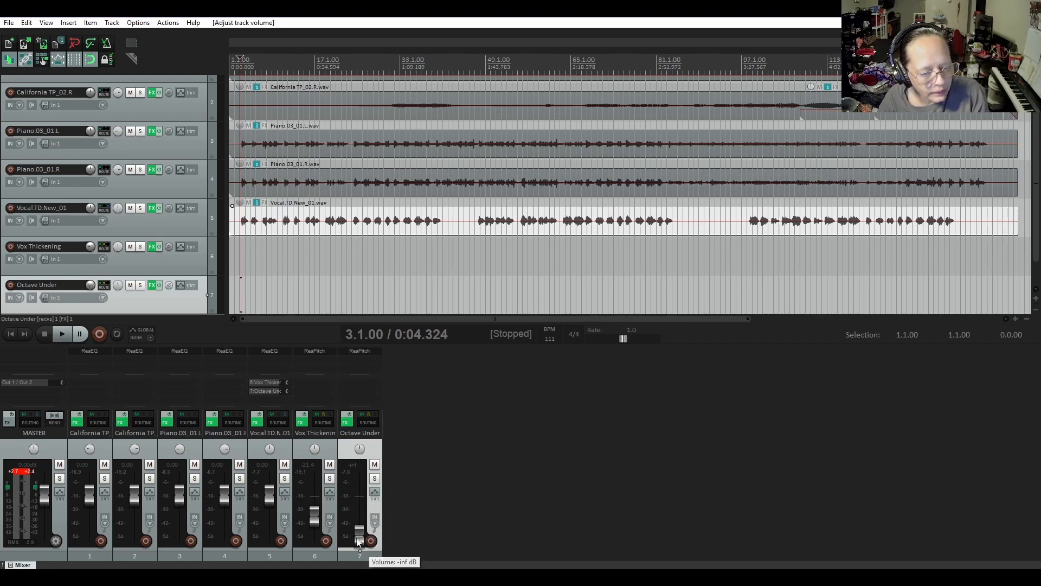
click(60, 335)
drag(359, 541, 361, 517)
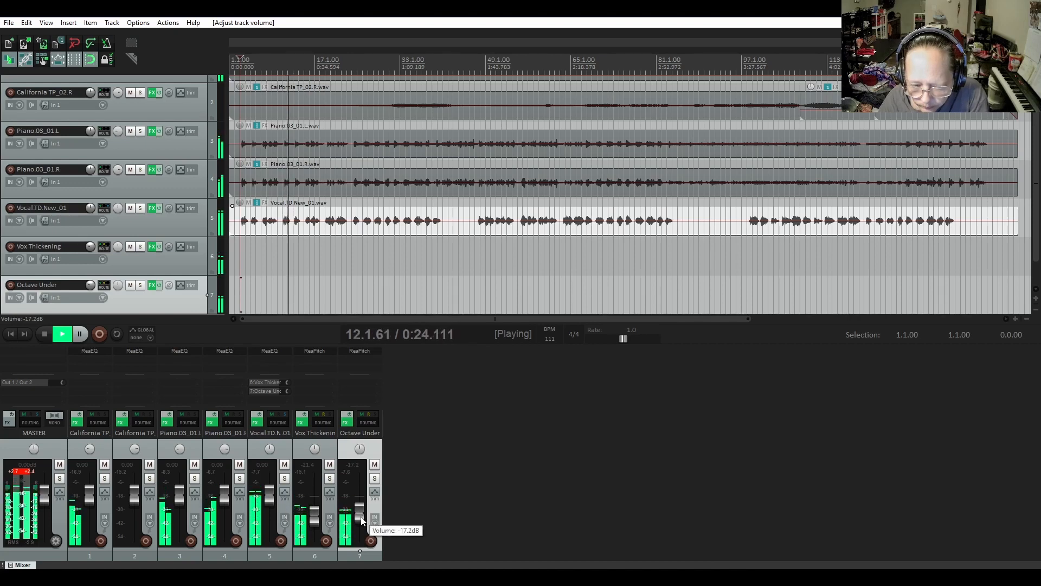
drag(361, 521, 362, 525)
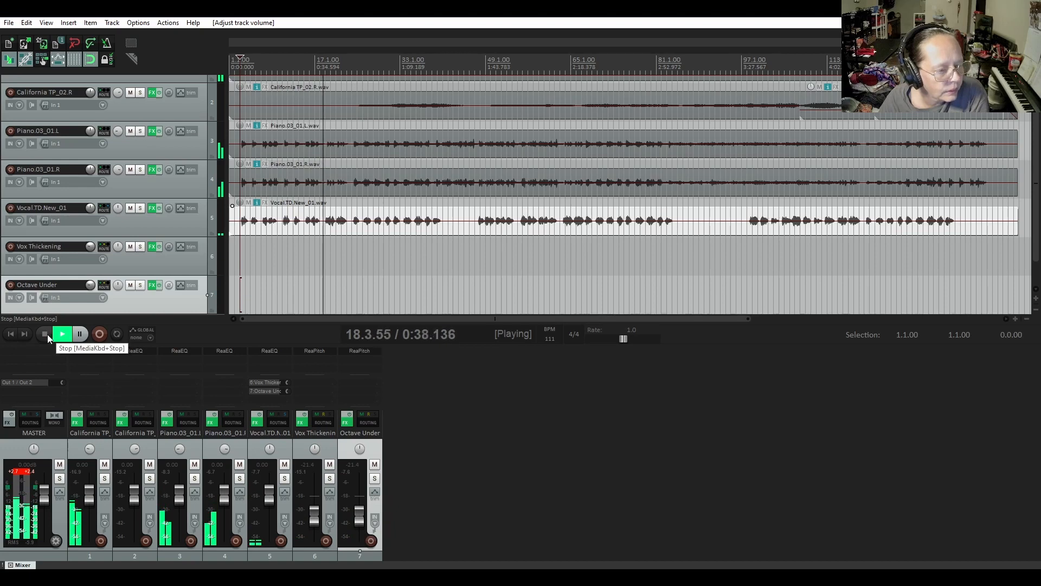
Compare the mix with Vox Thickening and Octave Under muted and unmuted, then stop playback.
click(131, 247)
click(130, 285)
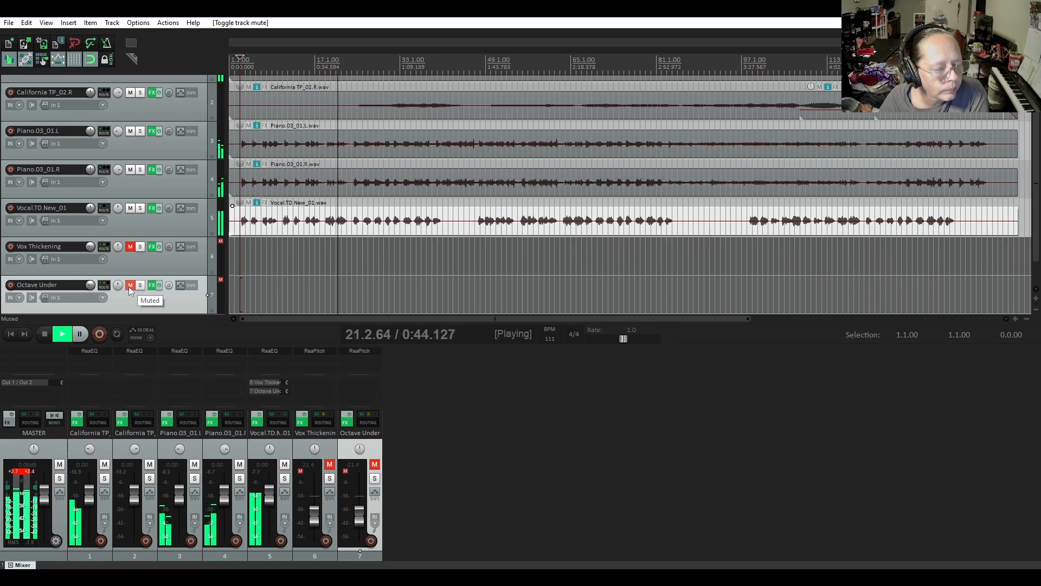
click(130, 285)
click(130, 247)
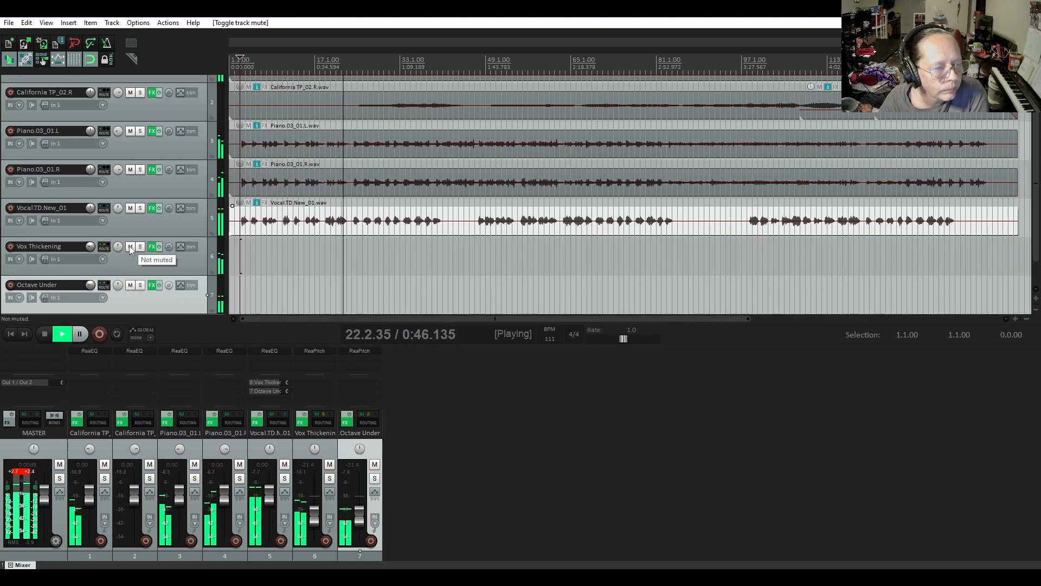
click(45, 335)
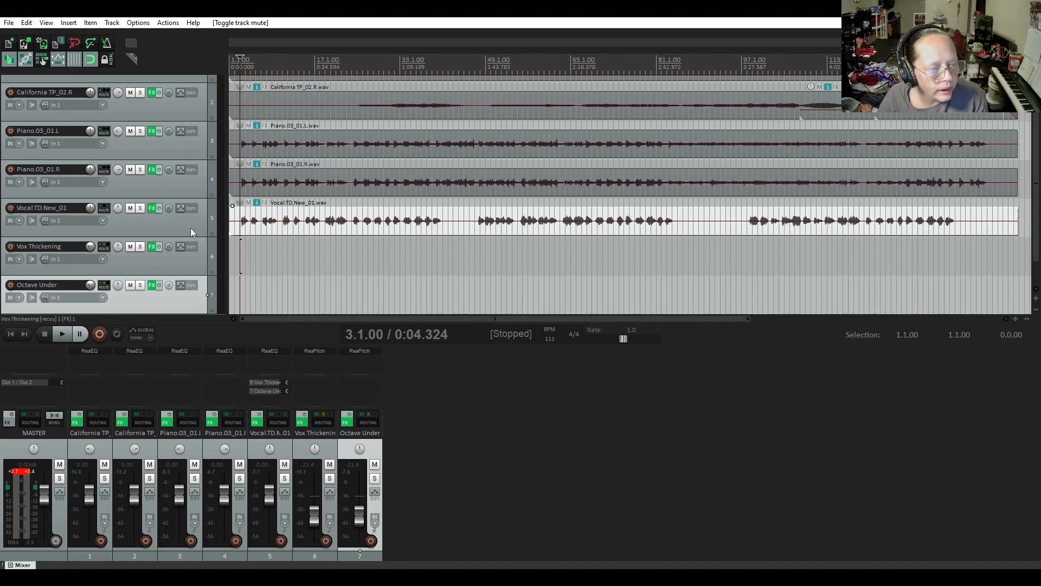
Add the JS De-esser after ReaEQ in the Vocal.TD.New_01 effects chain.
click(152, 209)
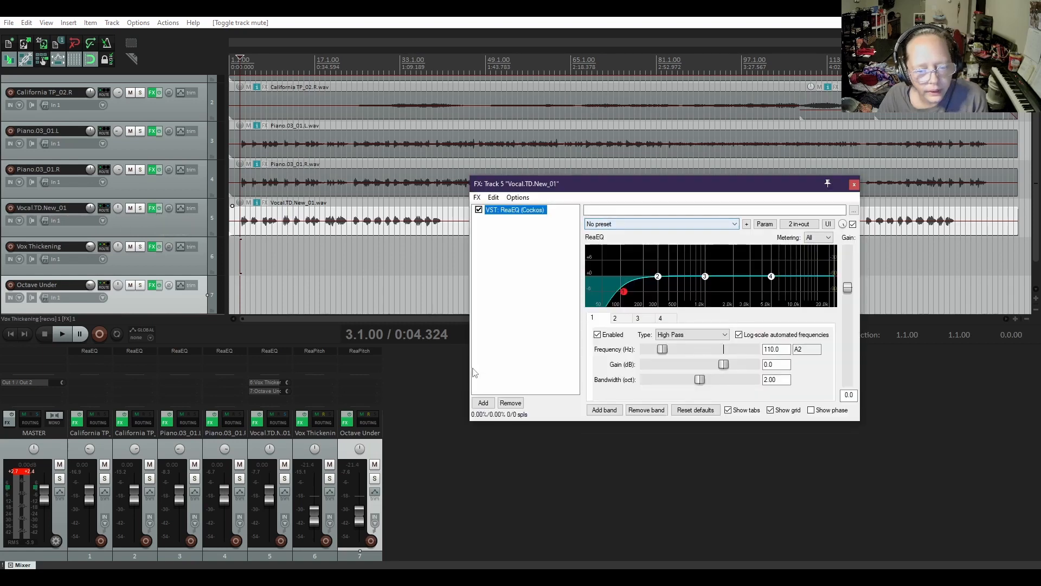
click(484, 403)
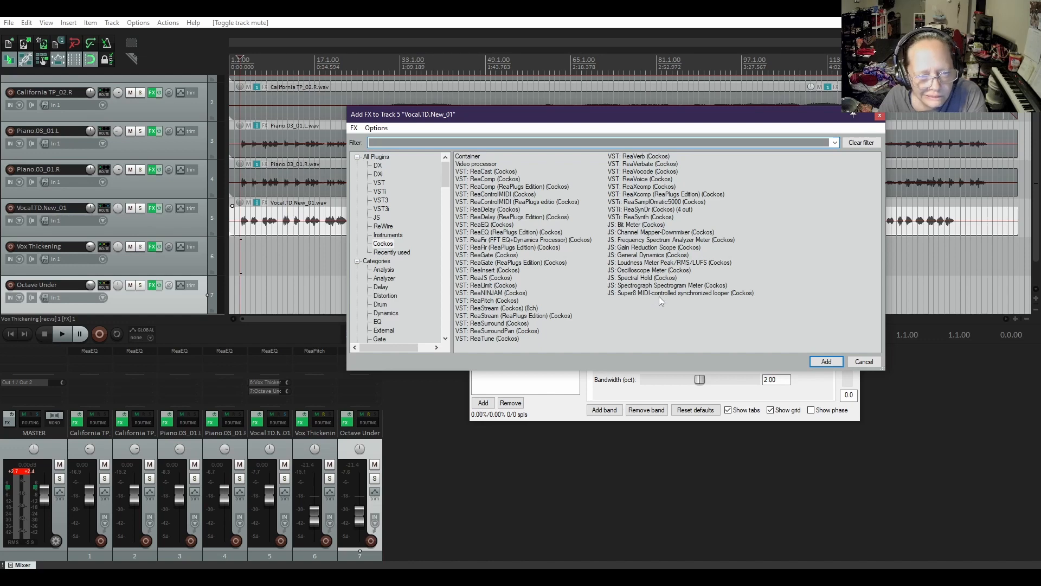
click(377, 217)
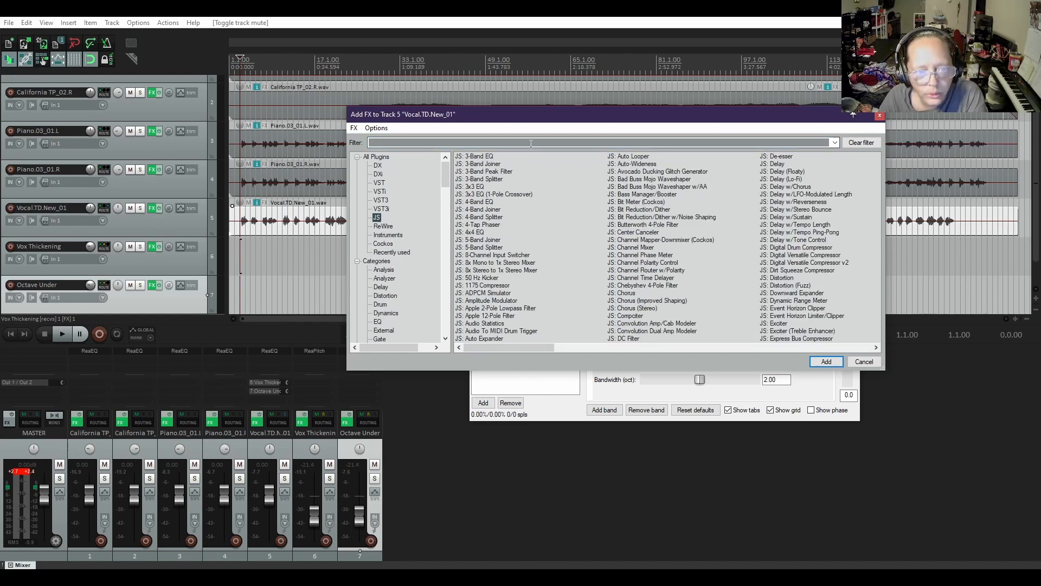
click(500, 142)
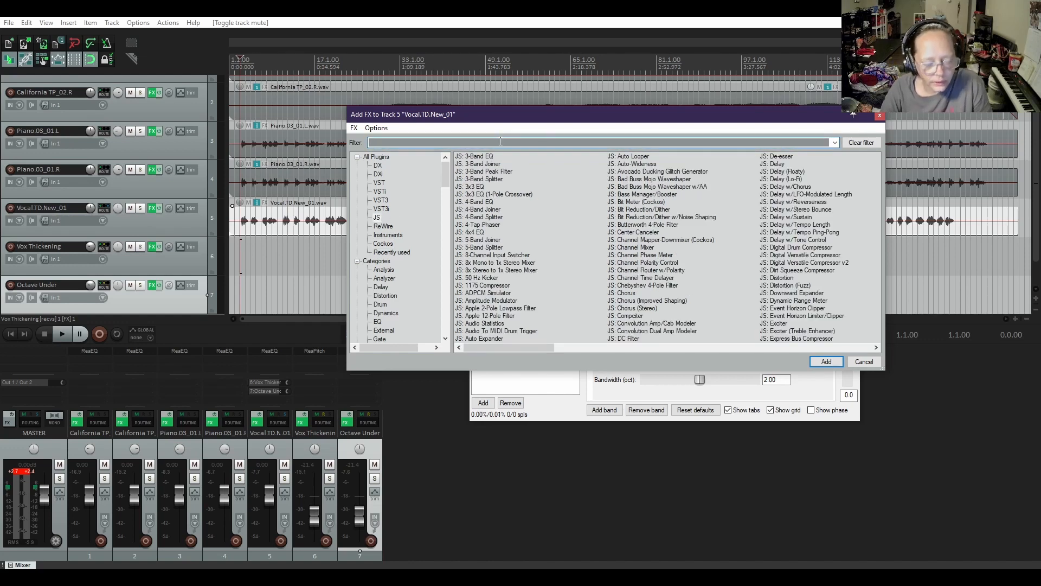
text(d)
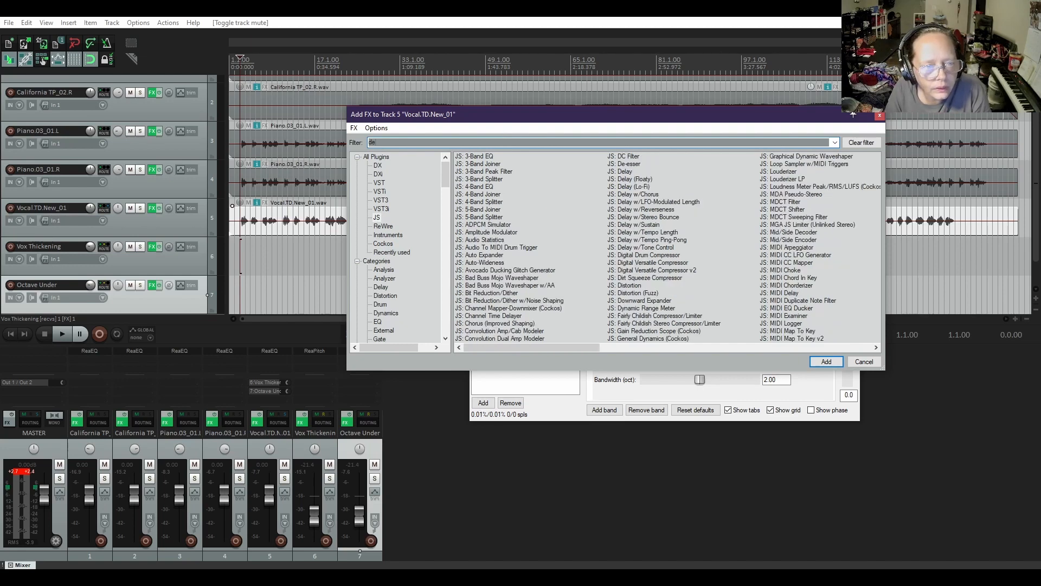
text(e)
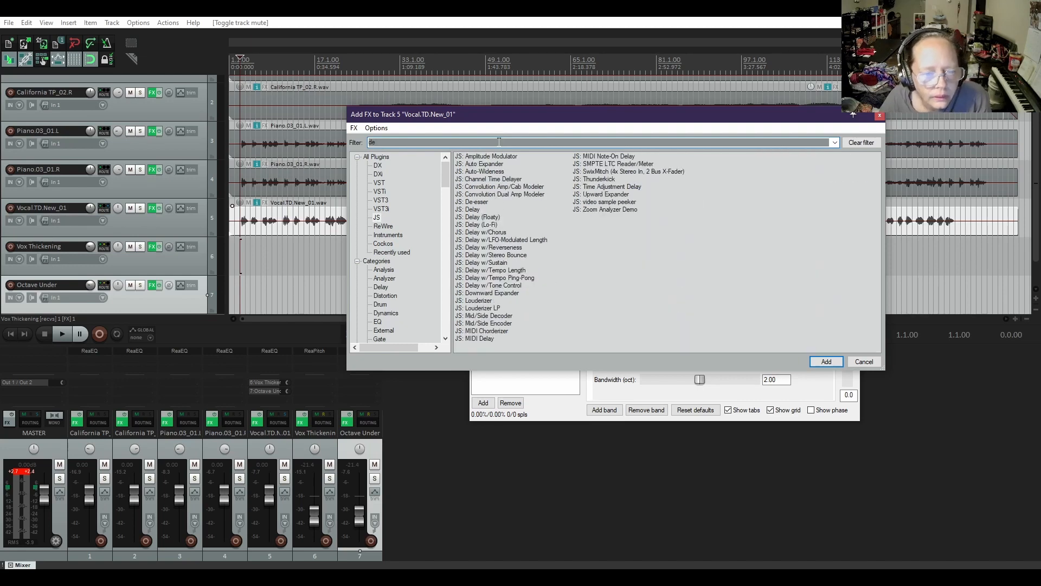
double_click(478, 204)
drag(625, 190, 599, 194)
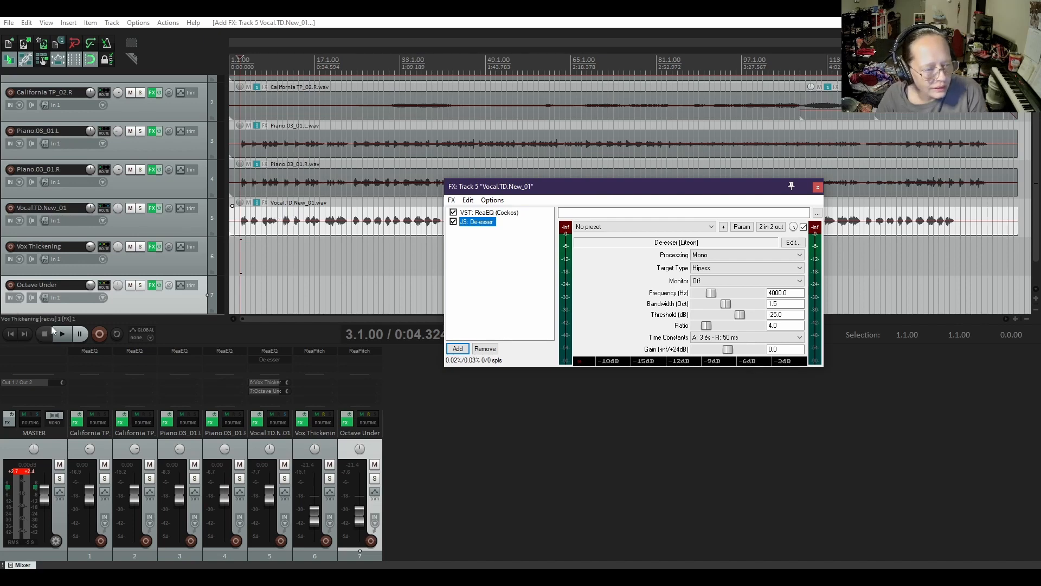
Play the mix and lower the Octave Under volume to about -23.1 dB.
click(63, 334)
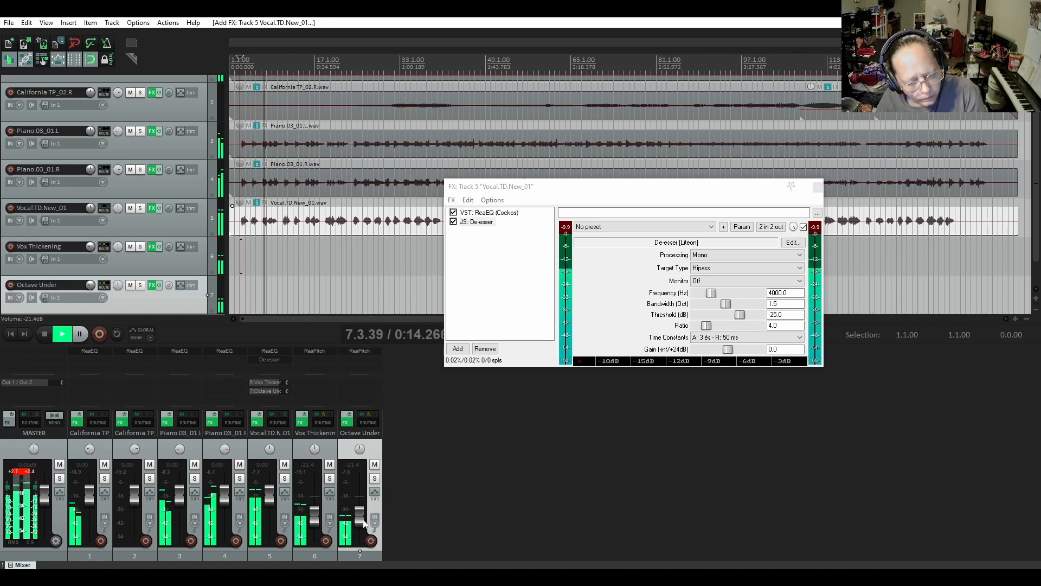
scroll(362, 523, down, 3)
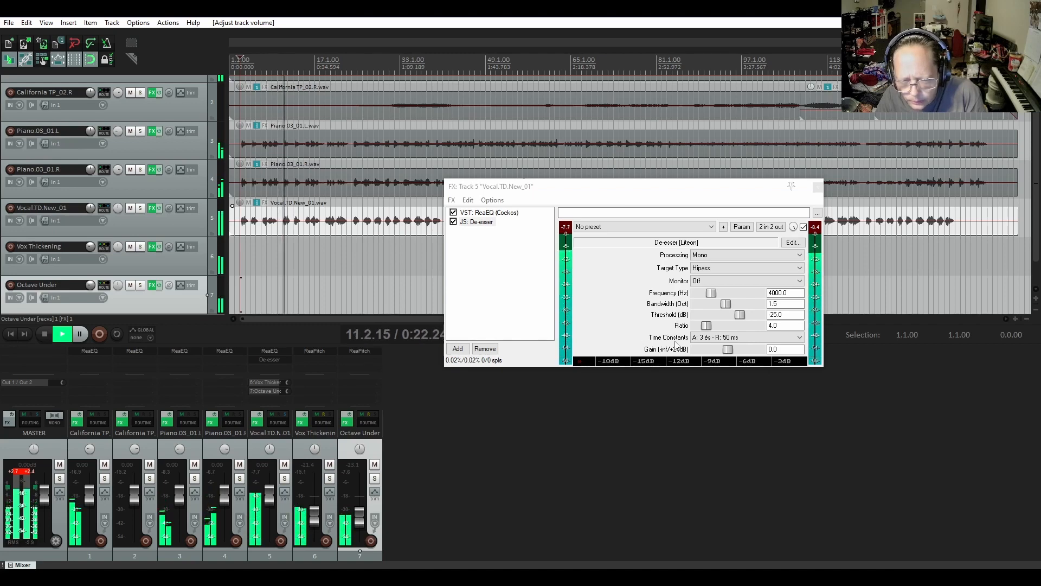
drag(728, 349, 725, 353)
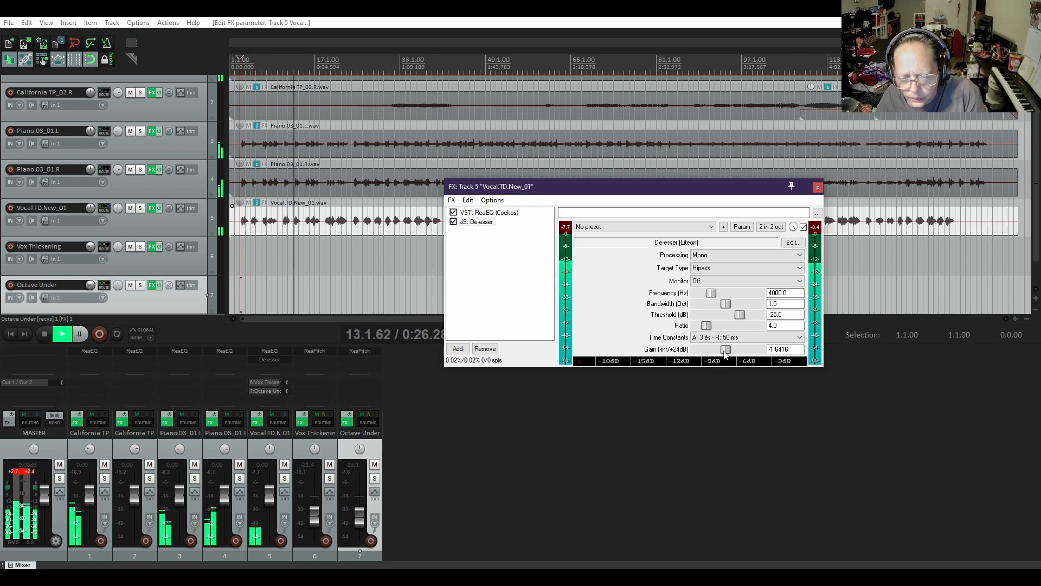
drag(725, 351, 714, 355)
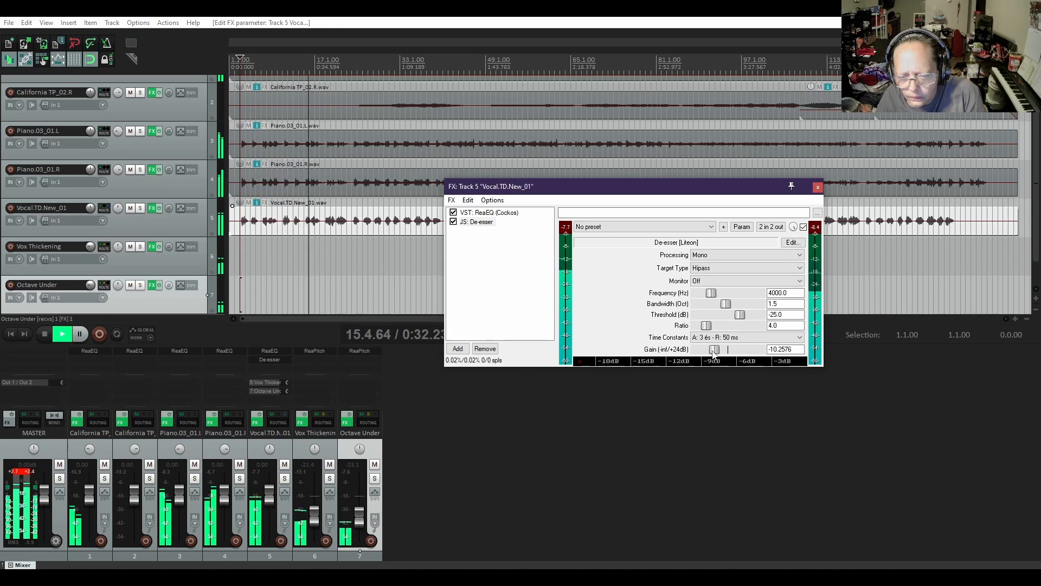
double_click(714, 355)
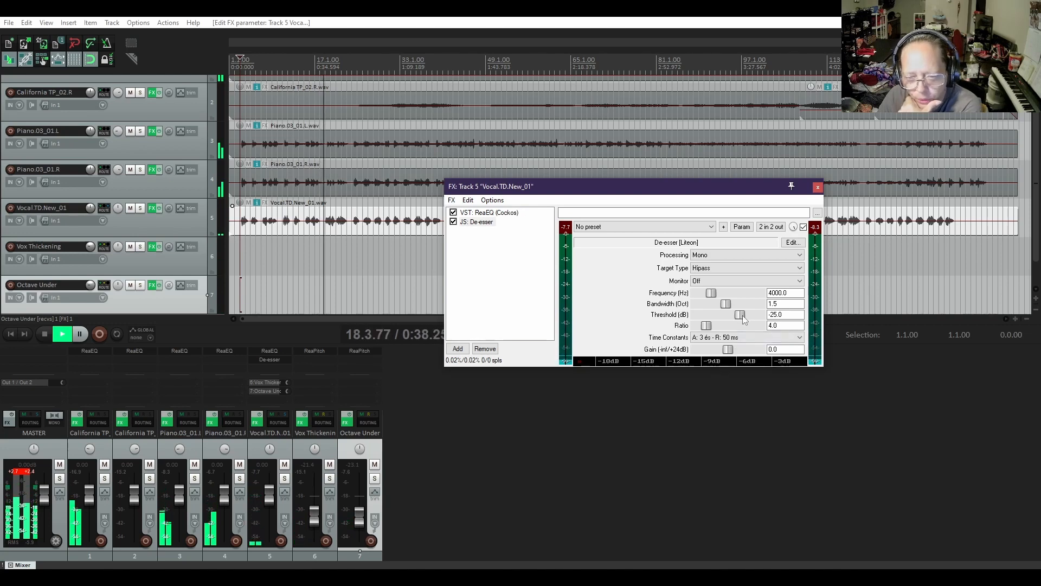
Lower the De-esser threshold to about -68.77 dB during playback, then stop playback and close the vocal's effects window.
drag(743, 316, 694, 320)
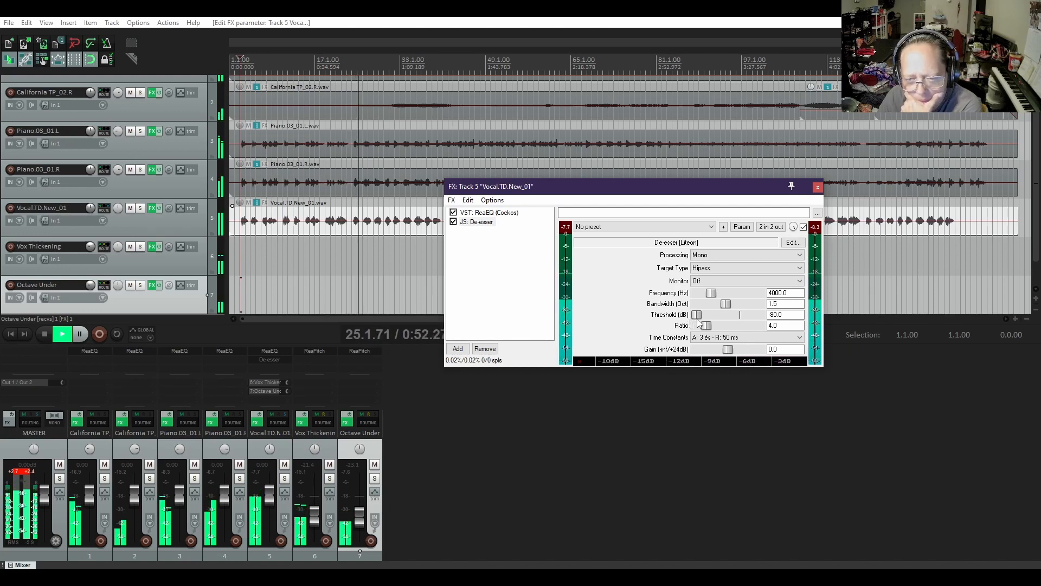
drag(697, 319, 707, 319)
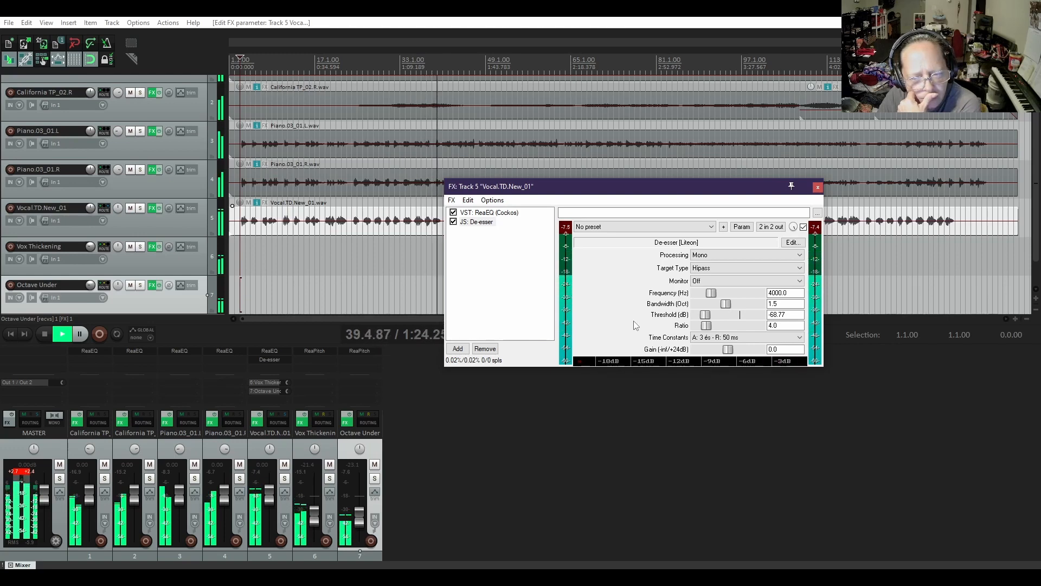
click(54, 336)
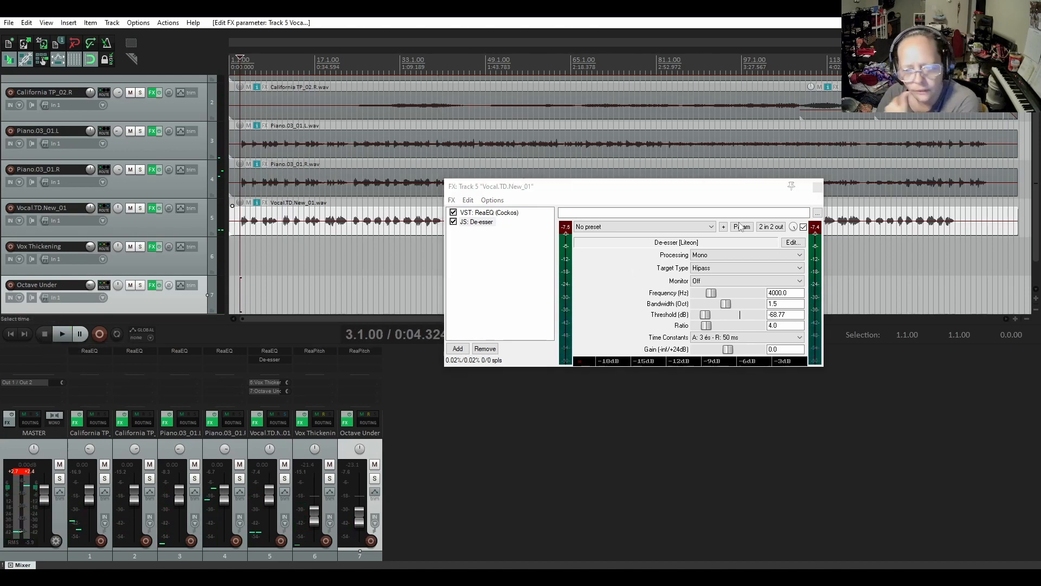
click(757, 187)
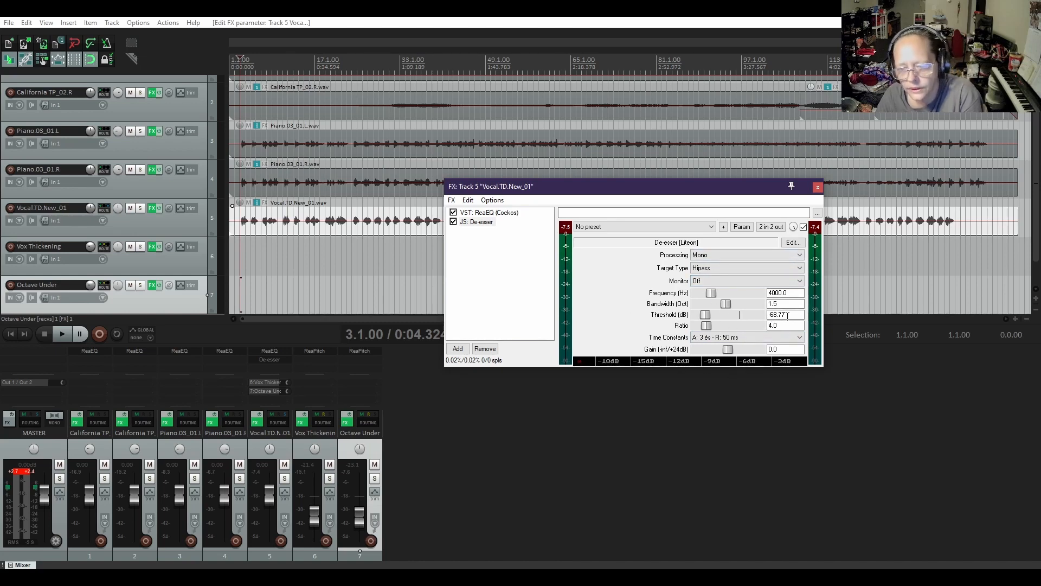
click(818, 189)
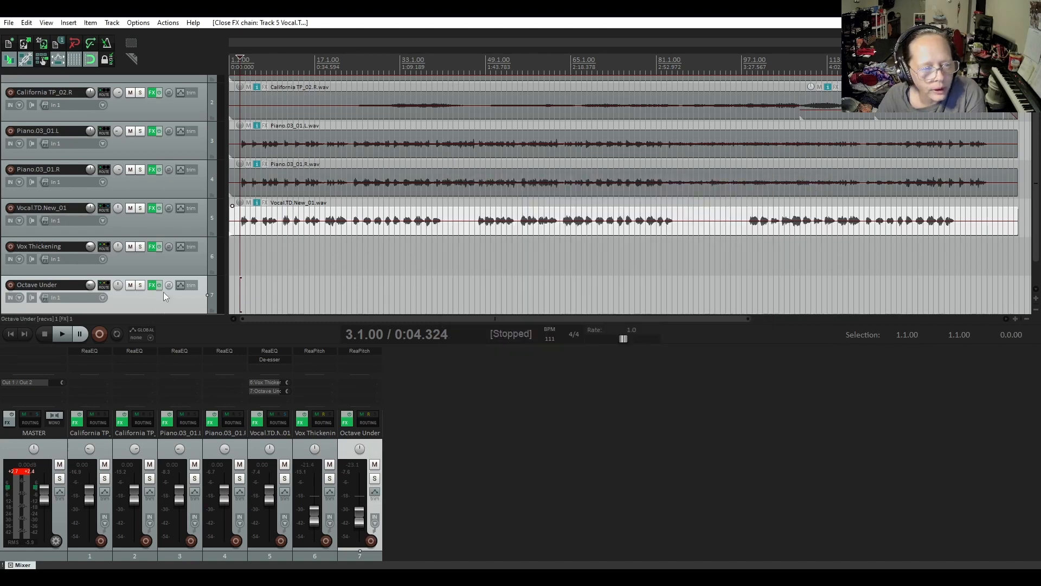
scroll(164, 292, down, 2)
scroll(164, 292, up, 1)
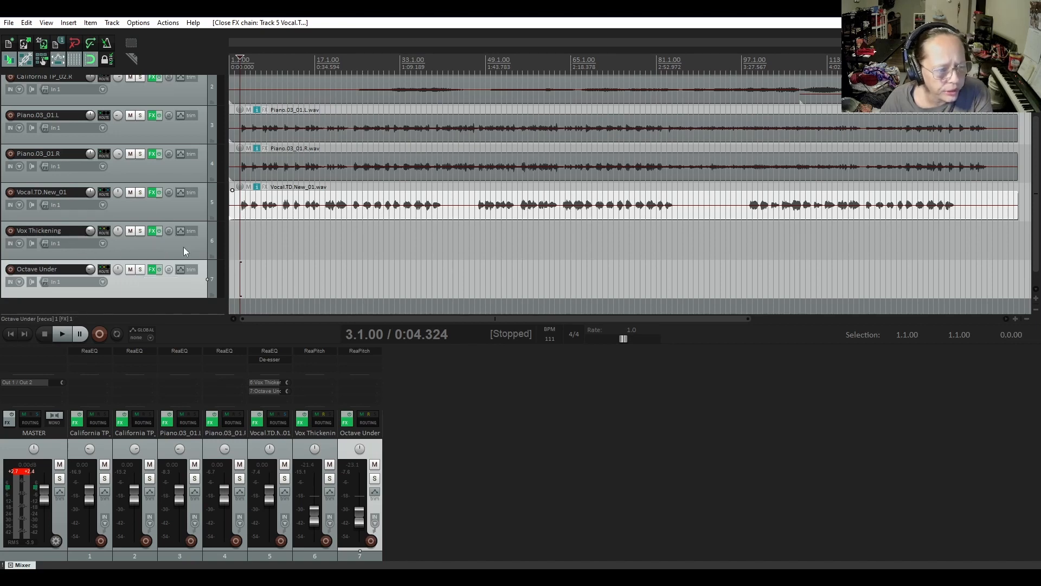
click(153, 193)
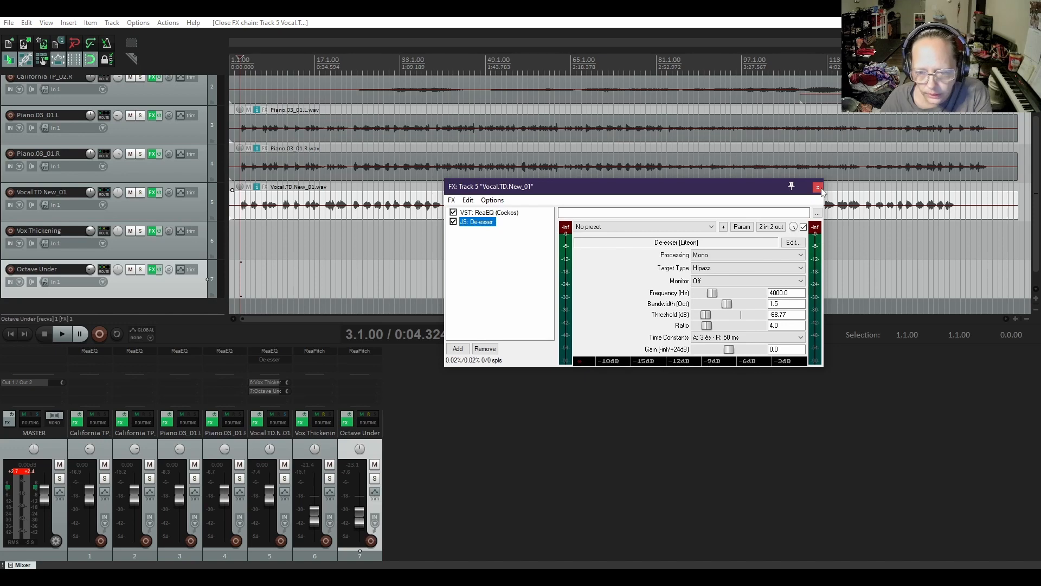
click(818, 188)
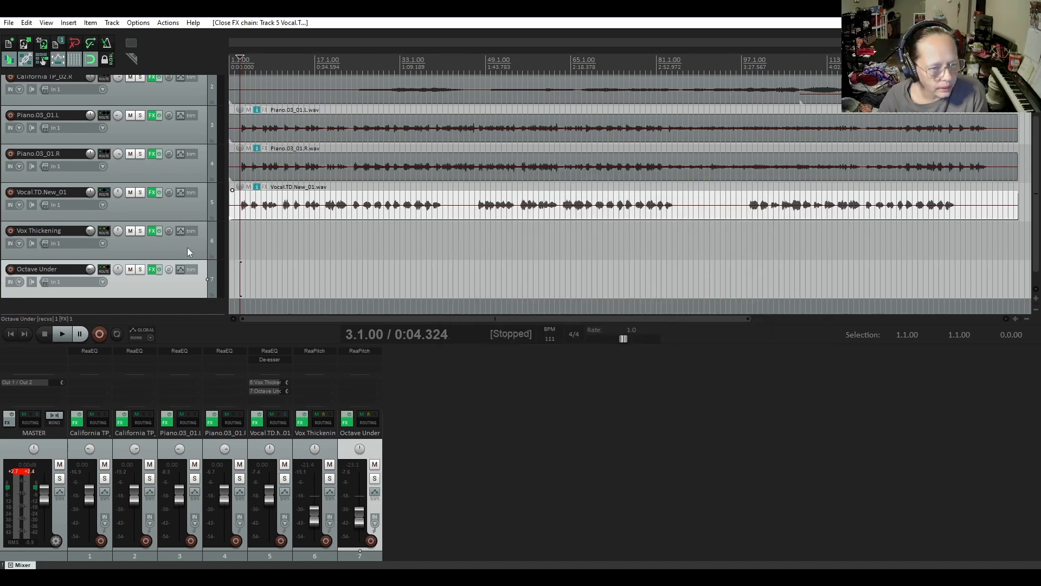
scroll(187, 247, down, 1)
scroll(187, 247, up, 1)
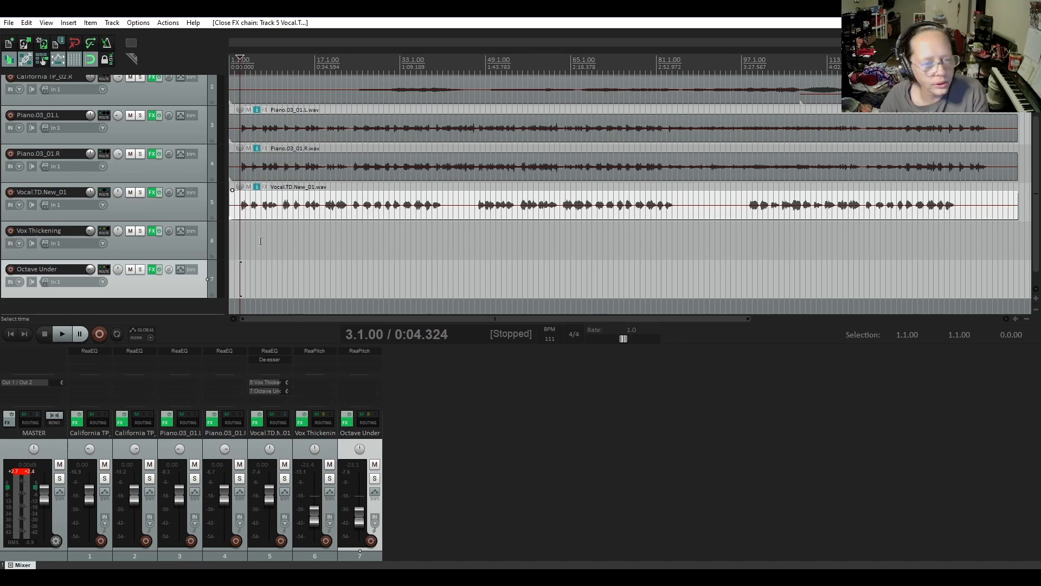
Audition the mix, continue playback from the second vocal section, and lower the Octave Under volume to about -25.6 dB.
scroll(247, 230, up, 2)
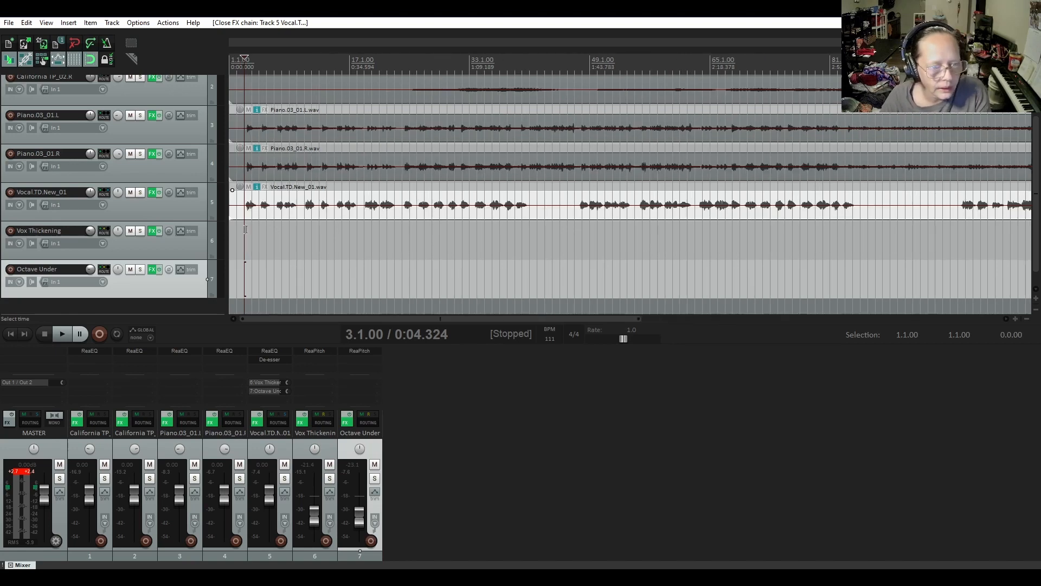
scroll(245, 229, up, 2)
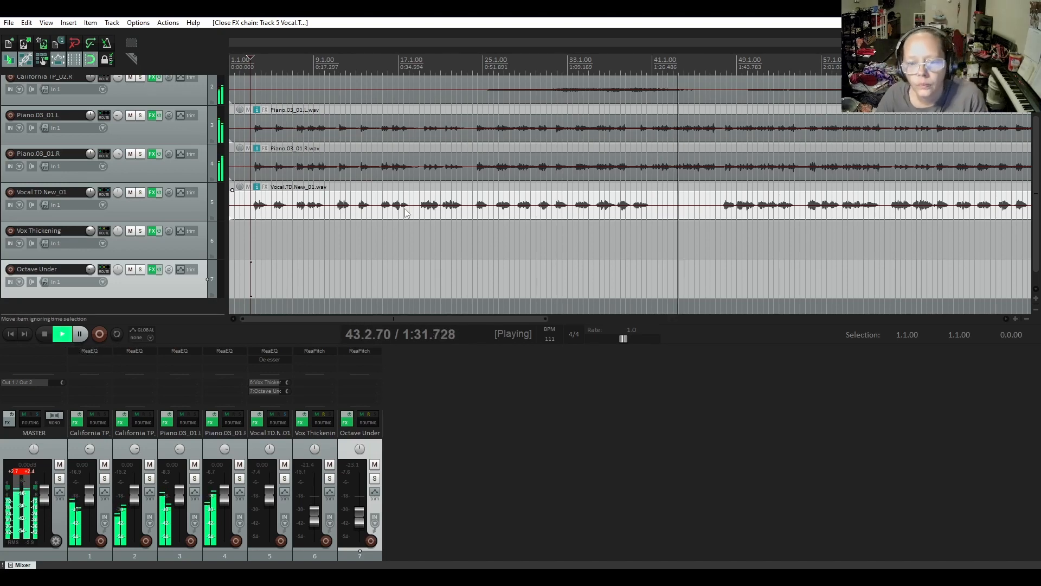
click(711, 227)
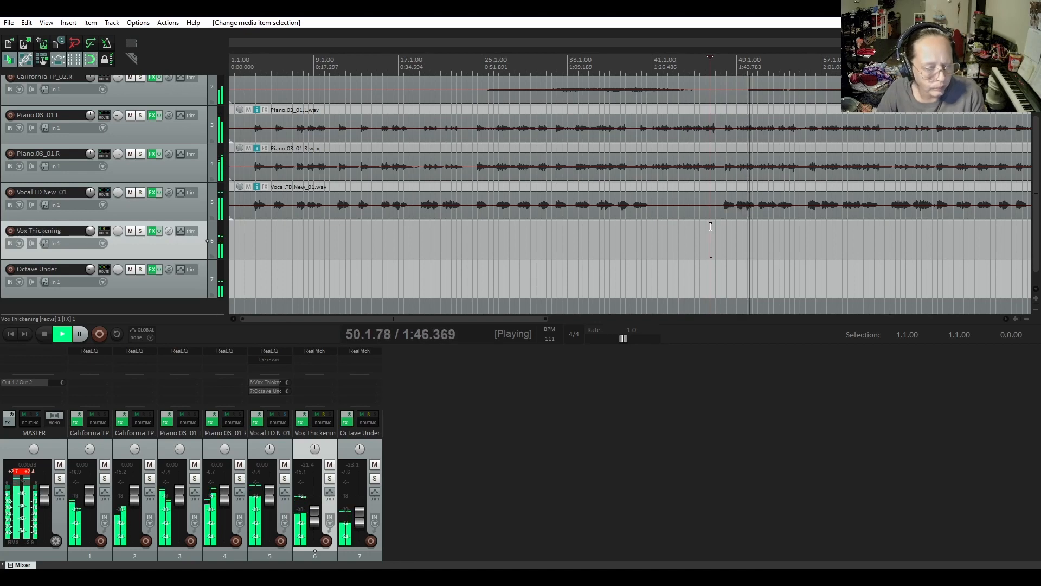
drag(355, 510, 355, 511)
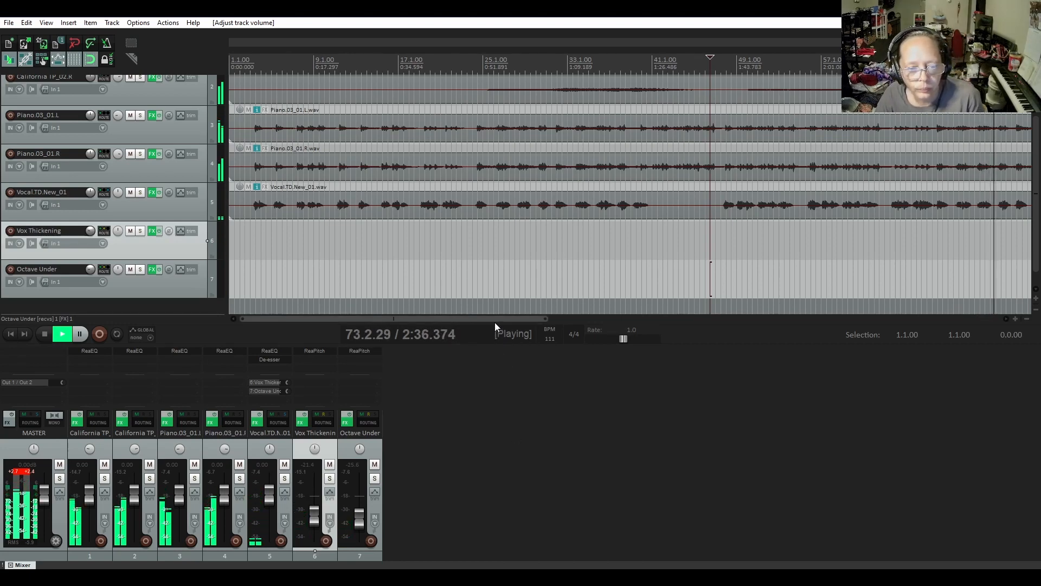
Audition the mix from measure 98 through the last vocal section, then stop playback.
drag(493, 316, 648, 329)
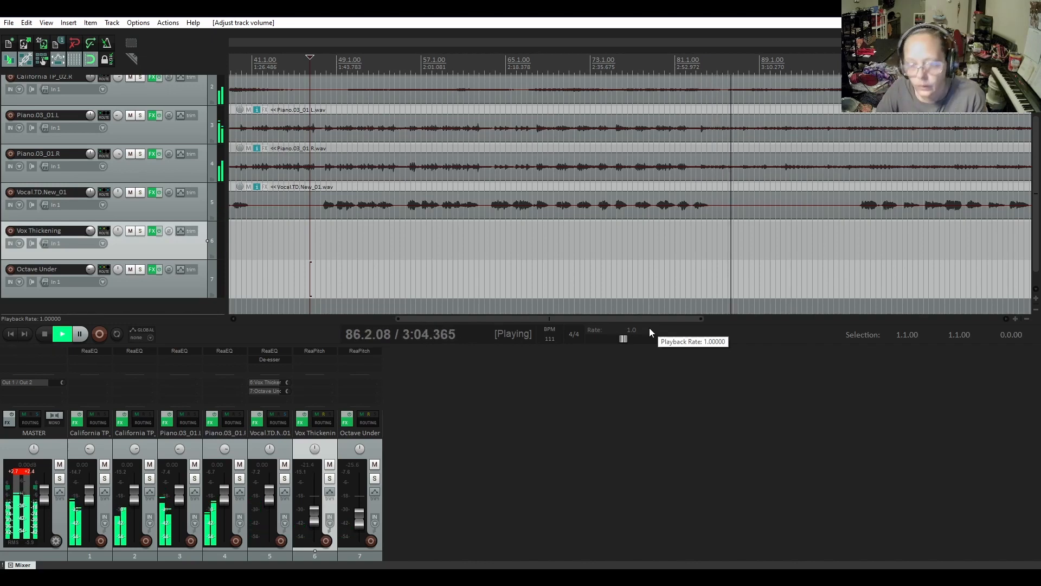
click(856, 221)
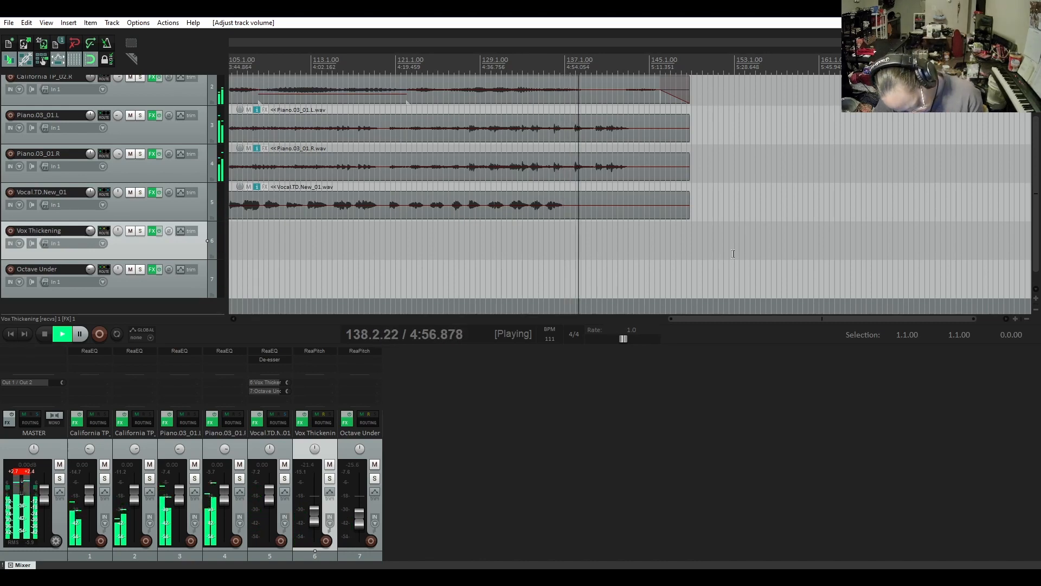
key(space)
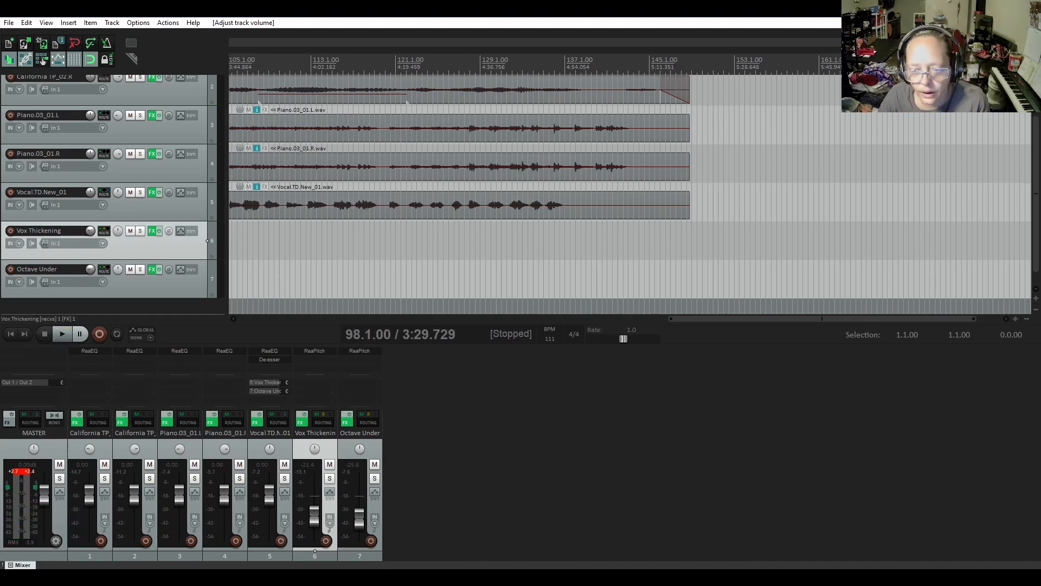
Show the Volume envelope for Vocal.TD.New_01 and make its envelope lane taller.
drag(868, 319, 344, 316)
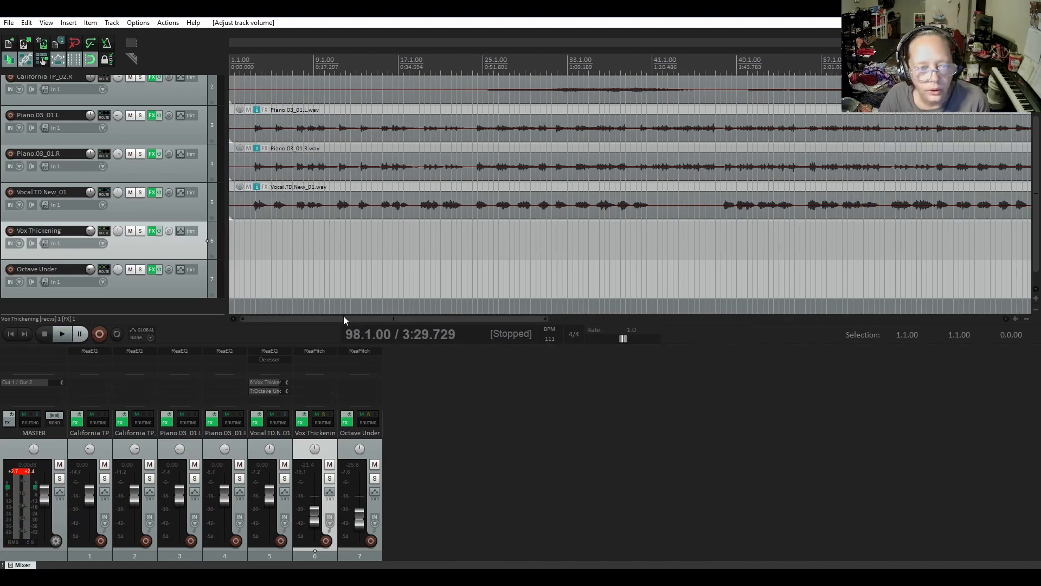
click(183, 194)
click(237, 162)
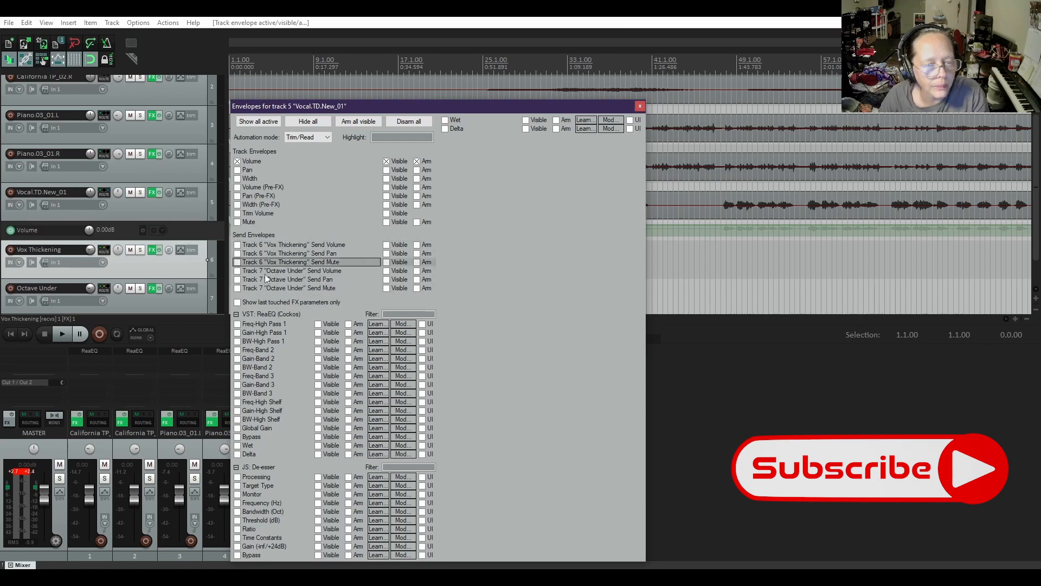
click(640, 106)
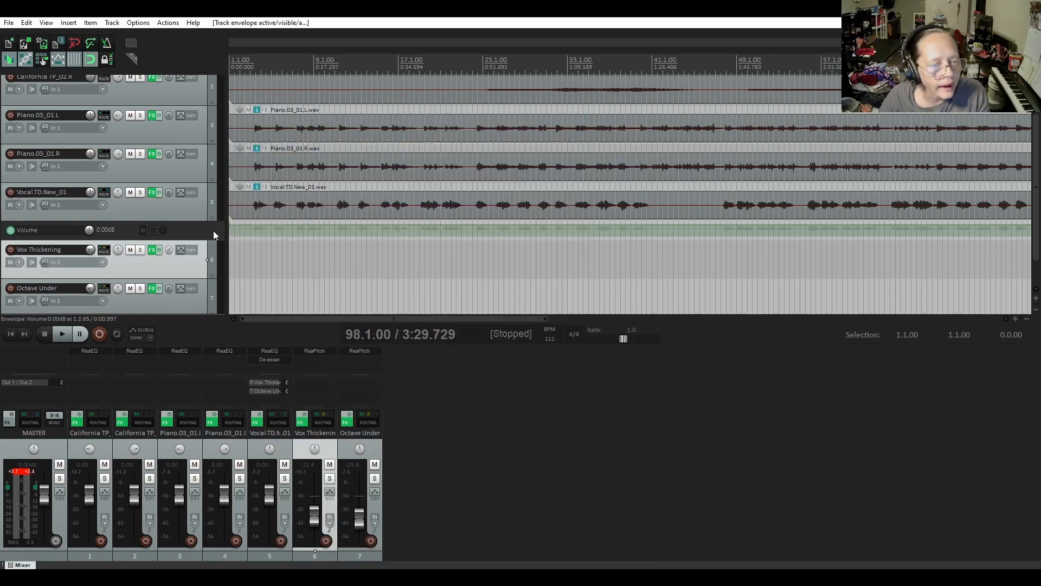
drag(210, 239, 203, 272)
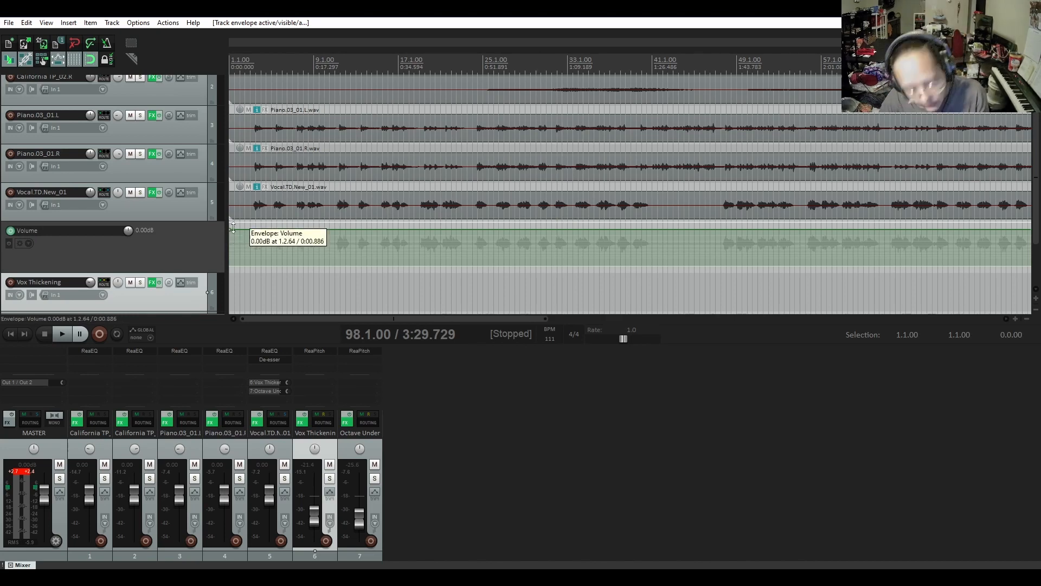
Audition the opening vocal phrases from measure 3, stop playback, and examine them closely on the timeline.
click(251, 217)
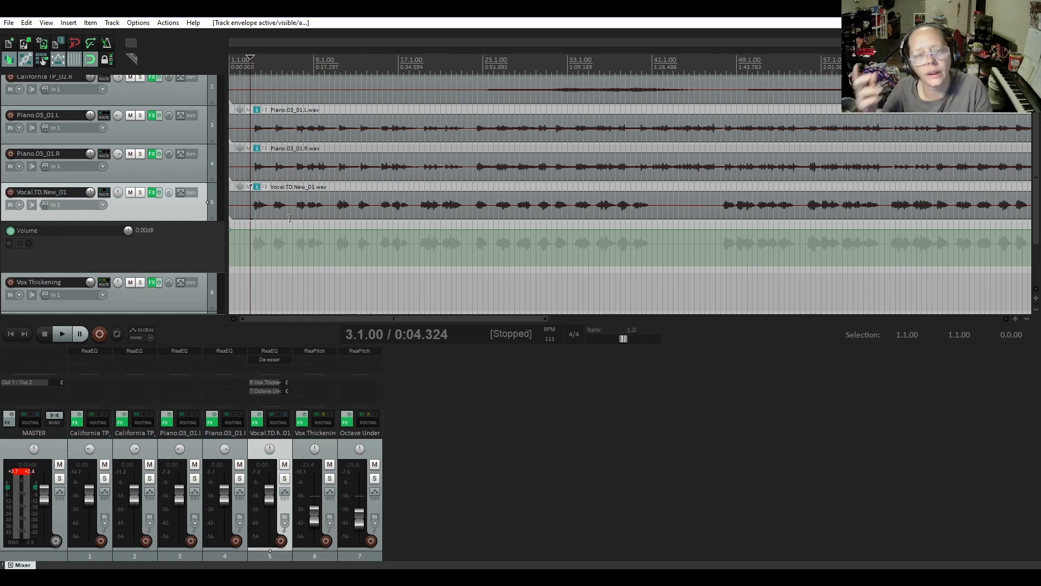
key(space)
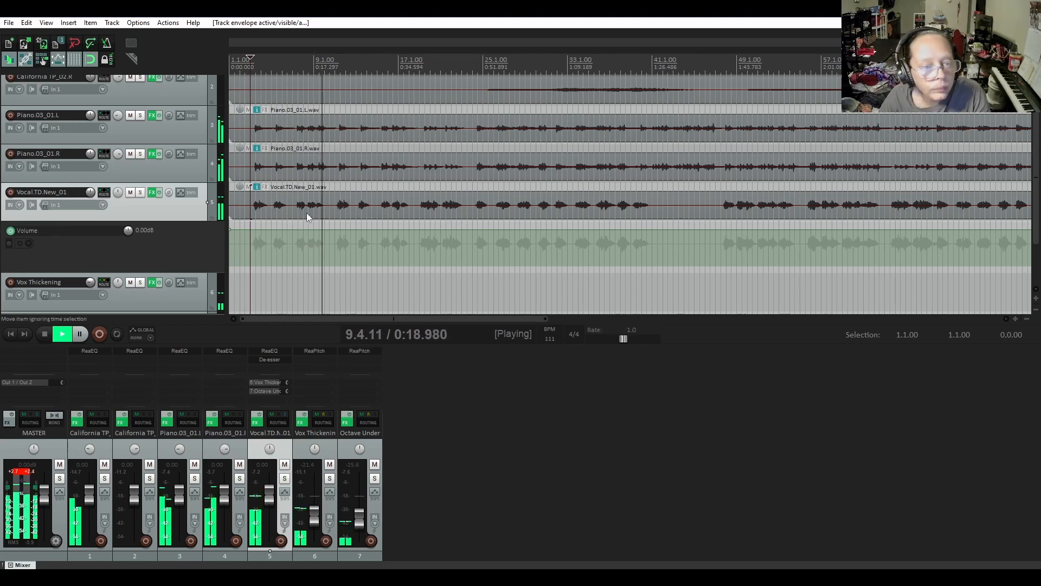
key(space)
scroll(319, 206, up, 2)
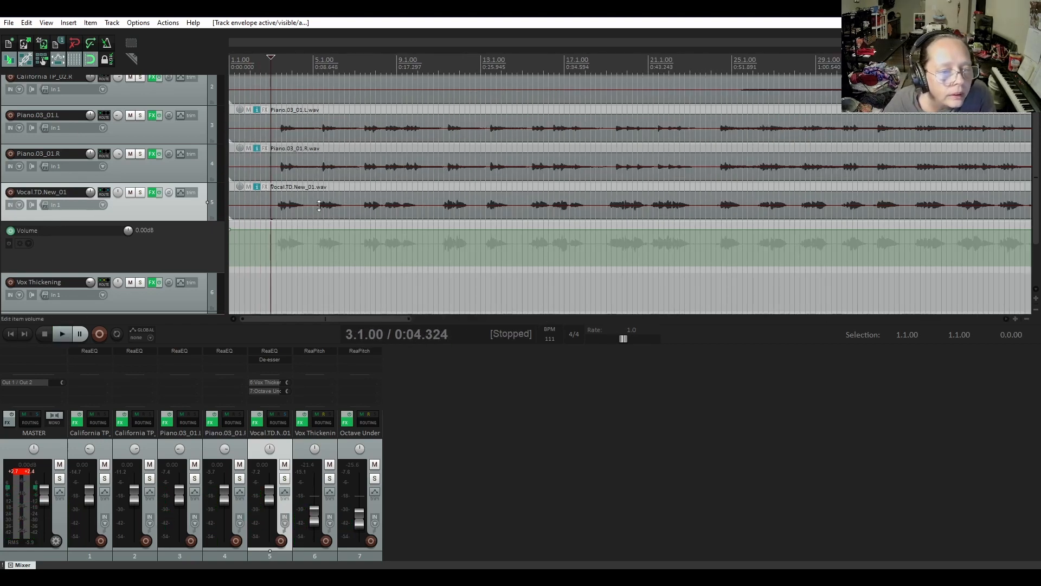
Audition the vocal from 9.2.00, add Volume envelope points between 9.2 and 10.1, and raise the middle point near 9.3.
click(403, 212)
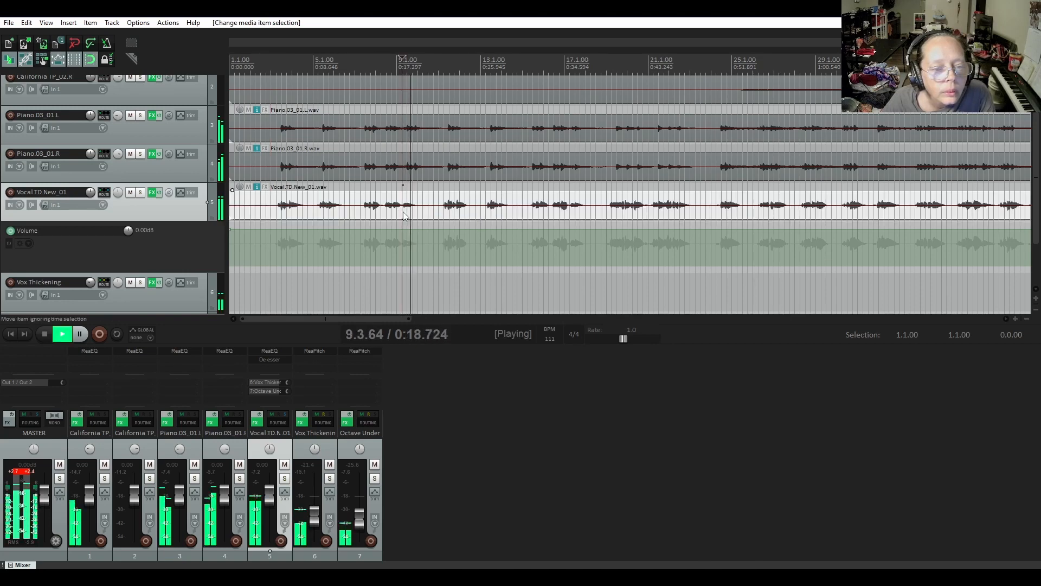
key(space)
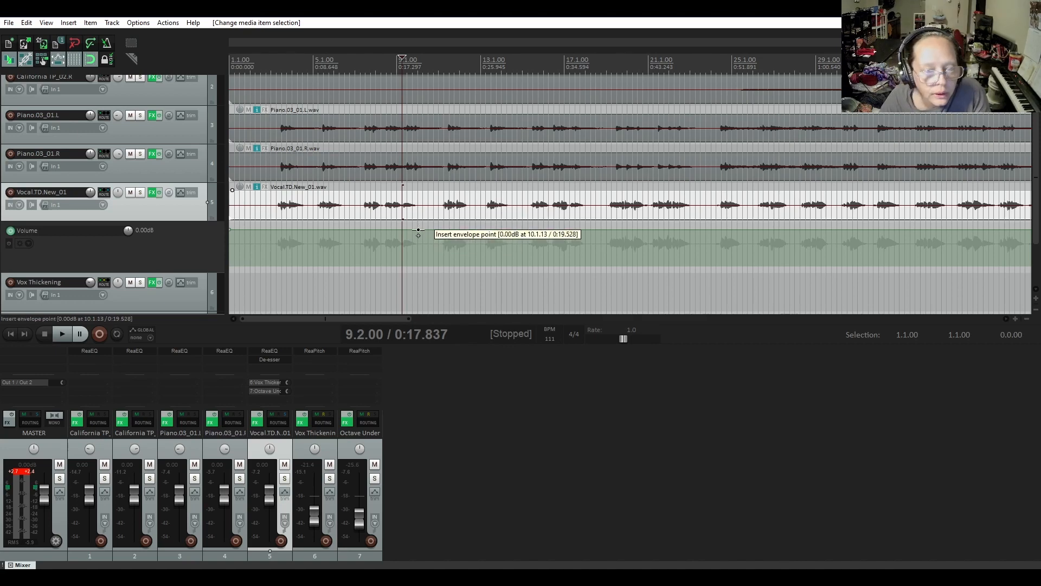
click(418, 231)
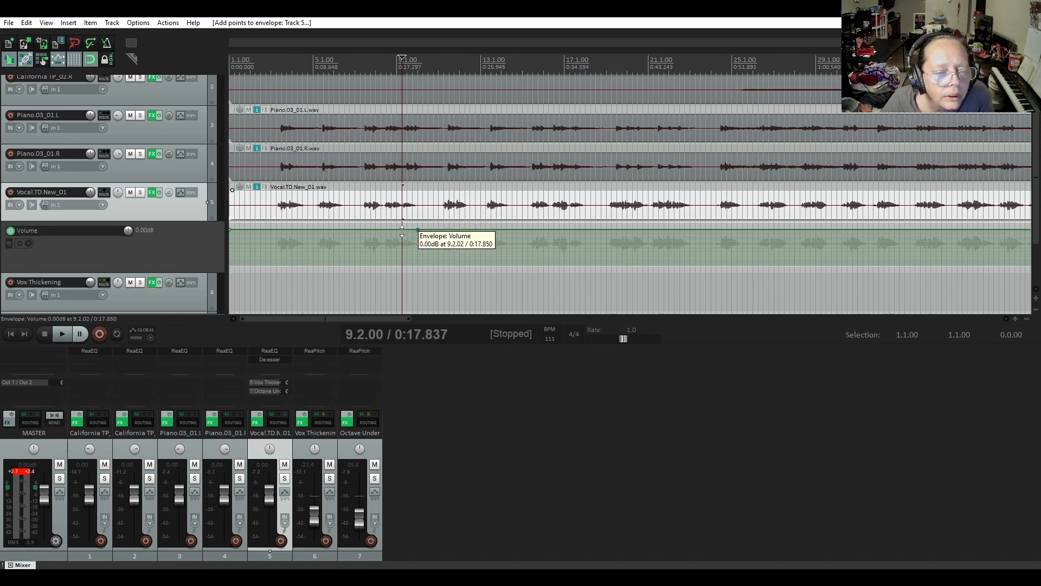
click(402, 230)
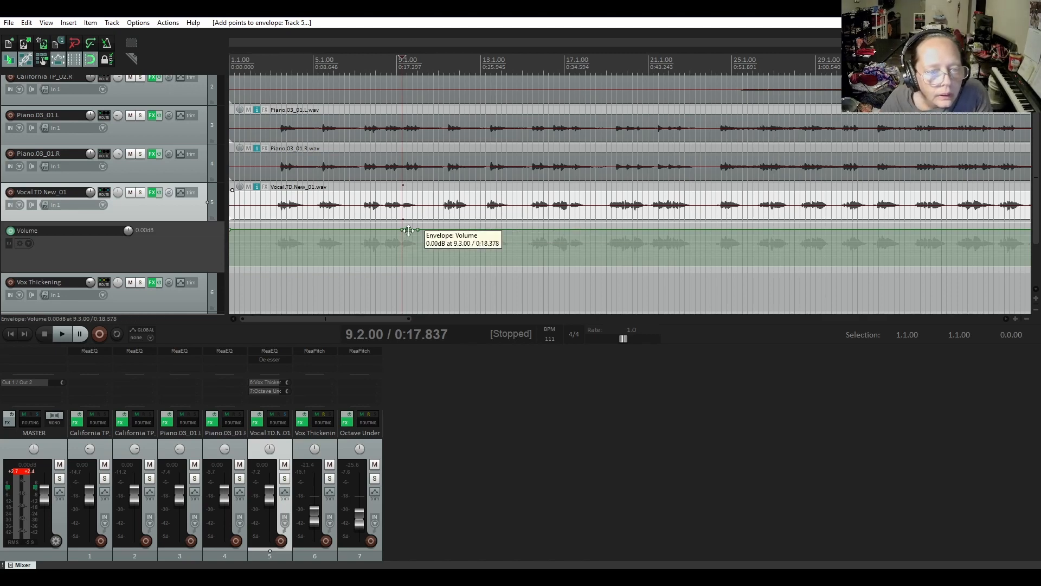
drag(408, 230, 408, 226)
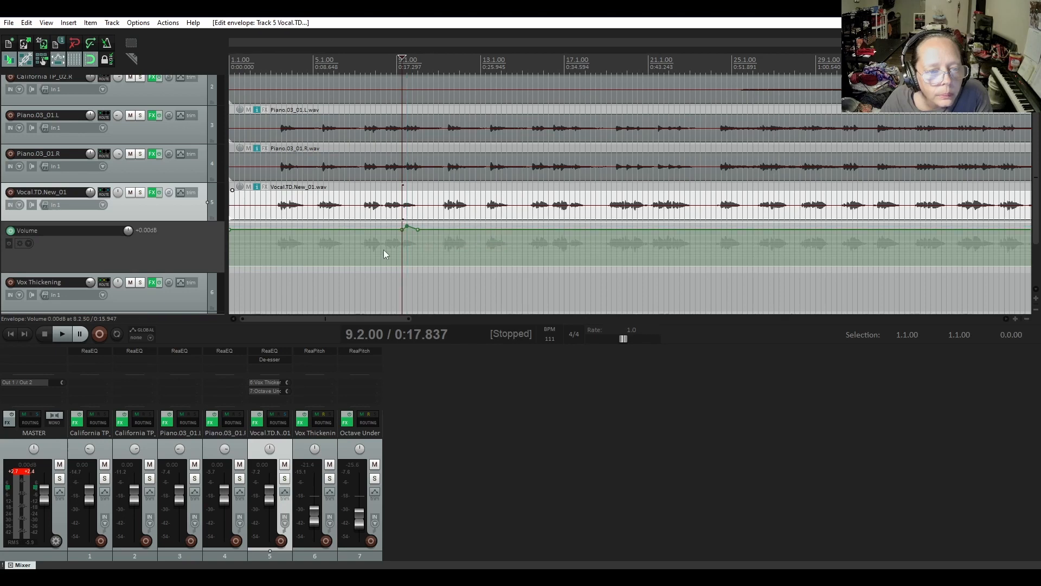
Audition the boost from 8.3.00, add an envelope point just after 10.1, and raise the preceding point to extend the boost.
click(386, 217)
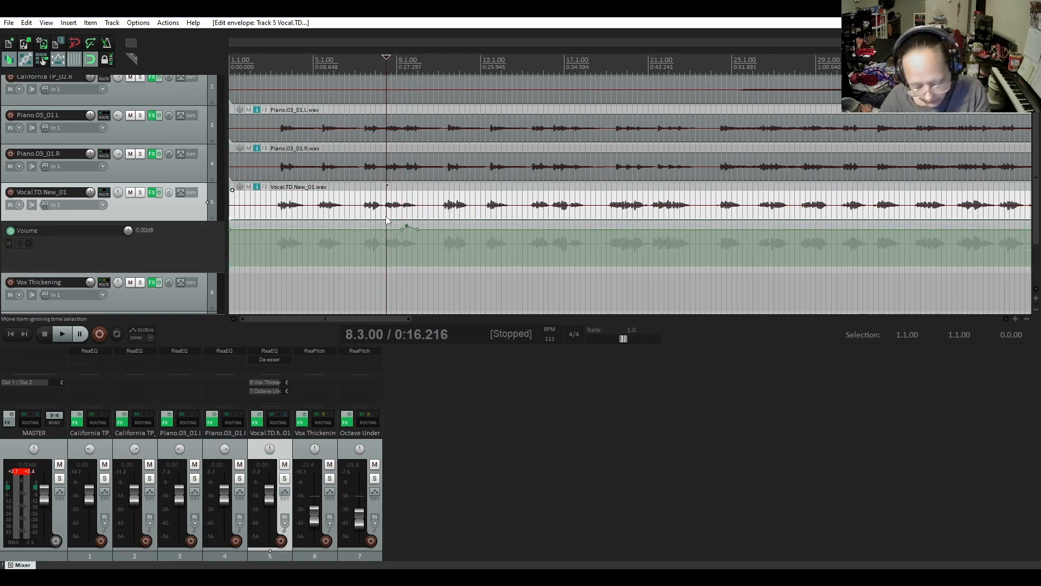
key(space)
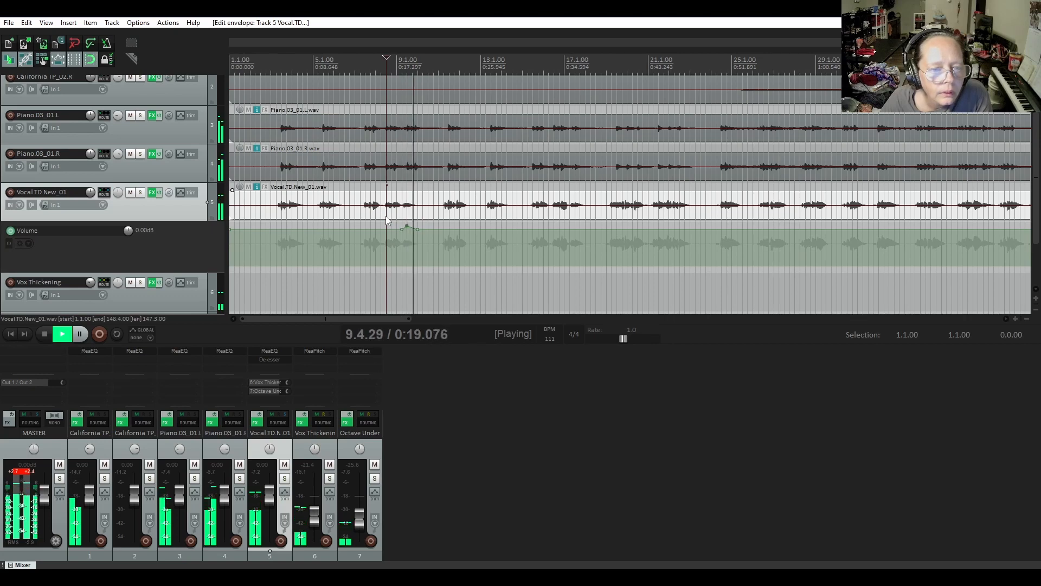
key(space)
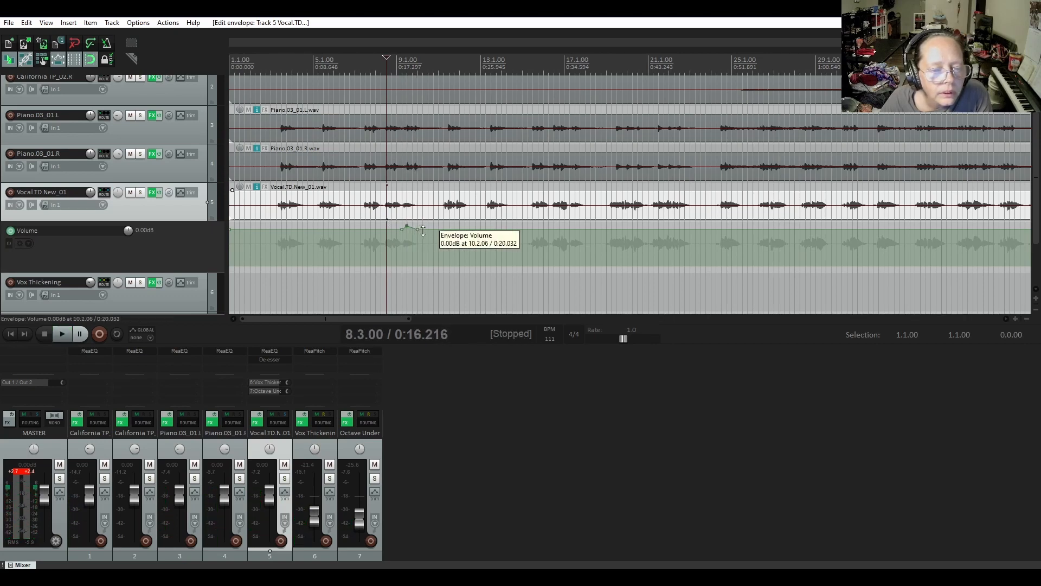
click(423, 230)
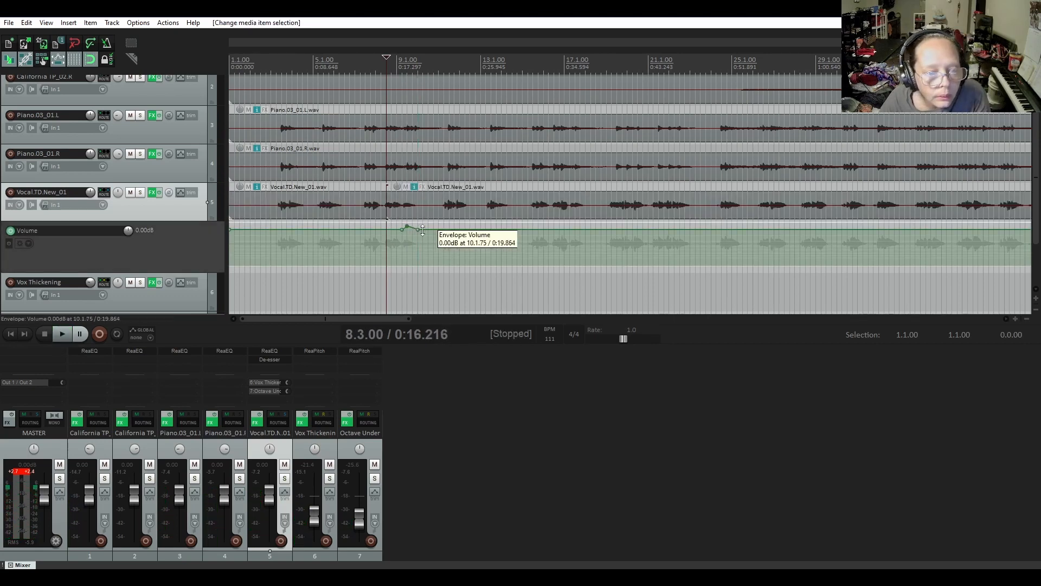
drag(418, 231, 417, 227)
Audition the mix from 8.3.00 to measure 37, stop playback, and place the edit cursor at 37.1.00 for a closer look.
key(space)
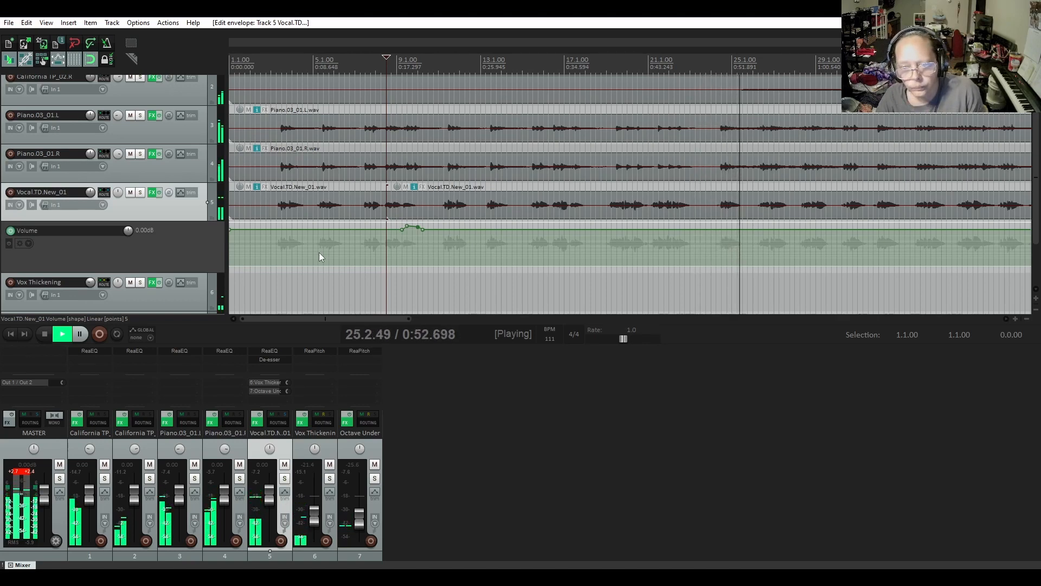
drag(356, 317, 441, 324)
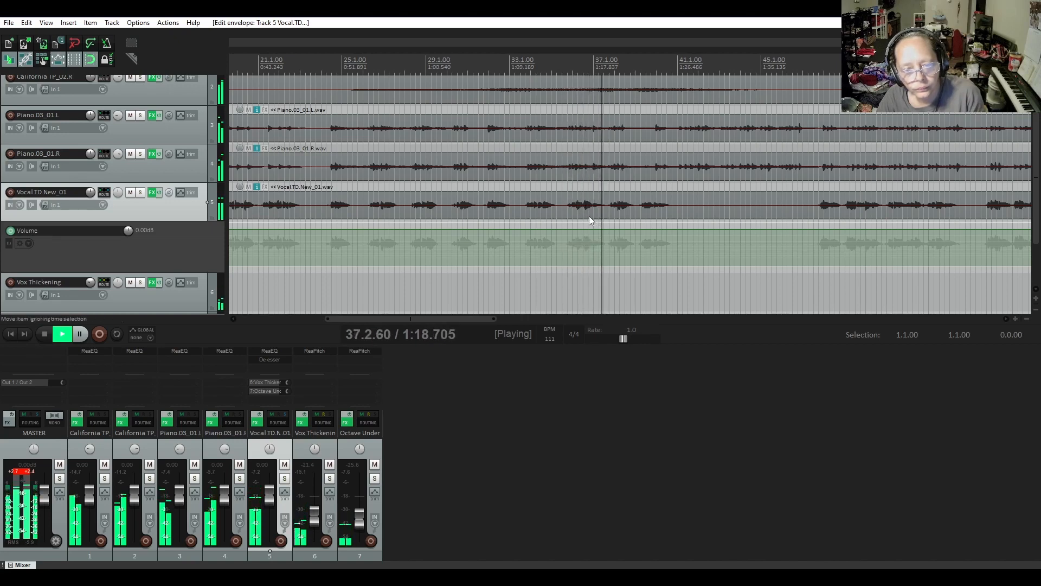
key(space)
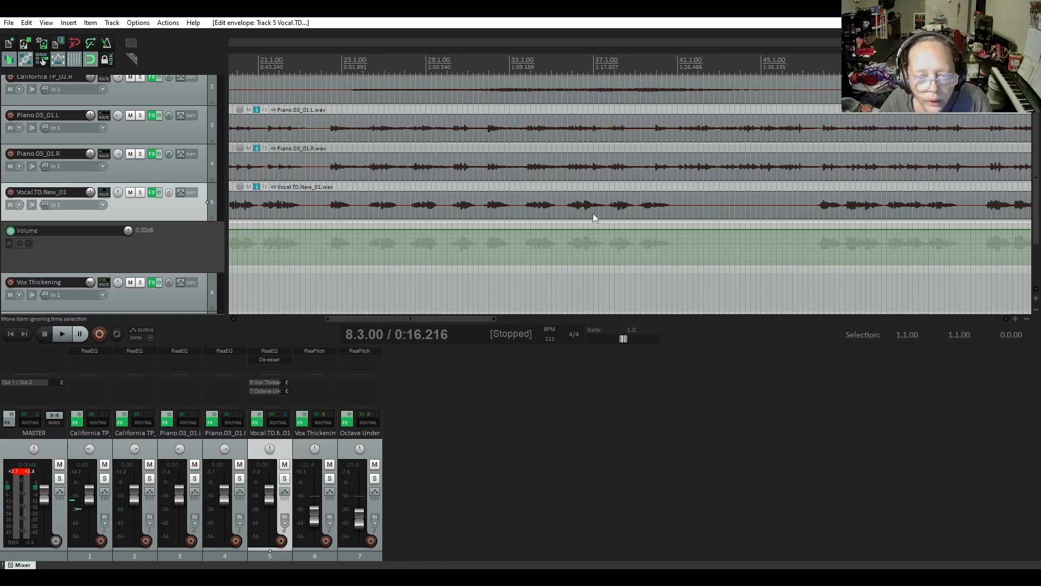
click(593, 214)
scroll(592, 217, up, 2)
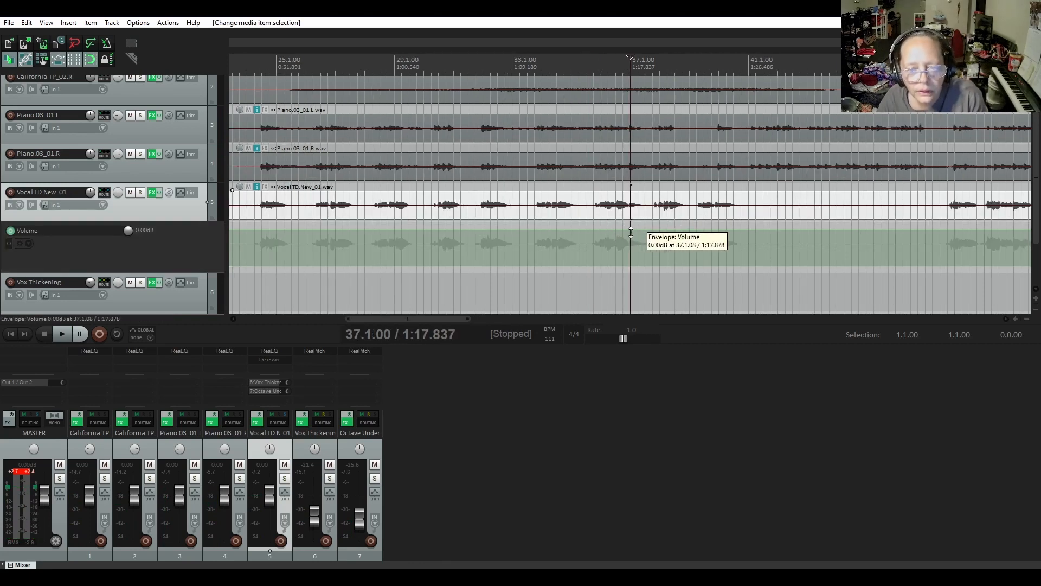
scroll(629, 237, up, 1)
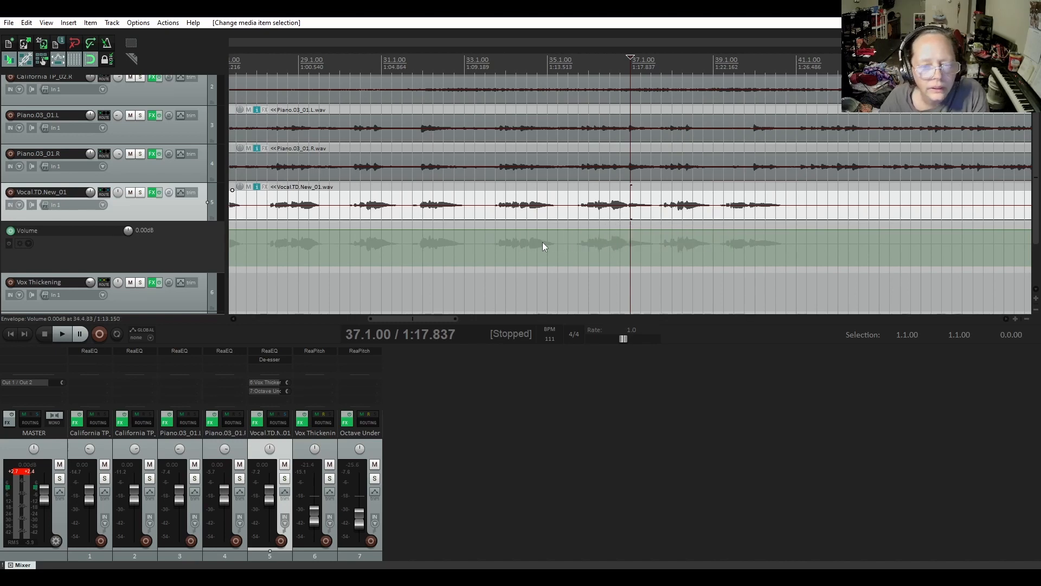
Set the grid line spacing to 1/16 and close the snap and grid settings.
right_click(75, 62)
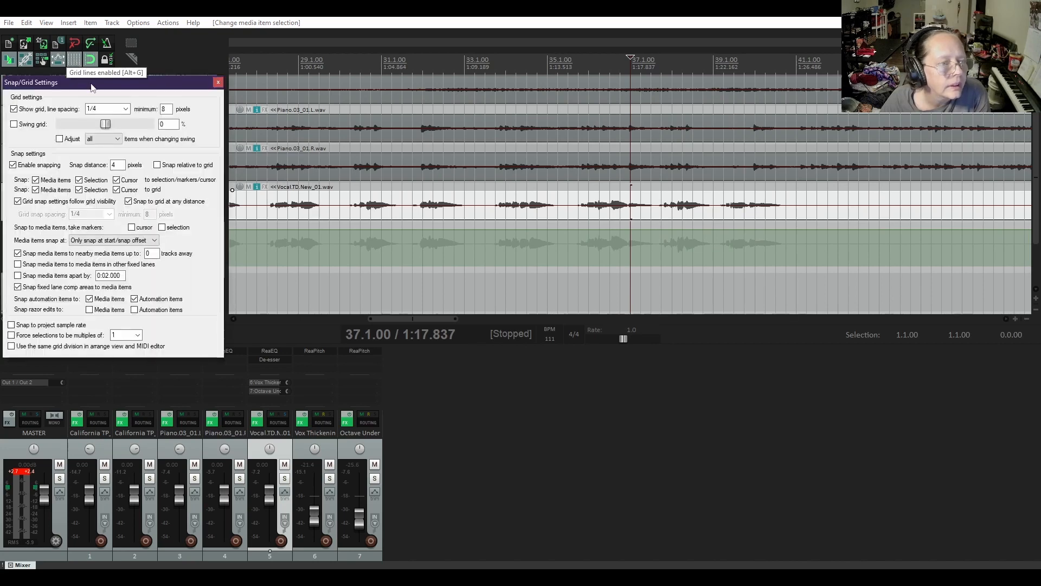
drag(92, 87, 577, 176)
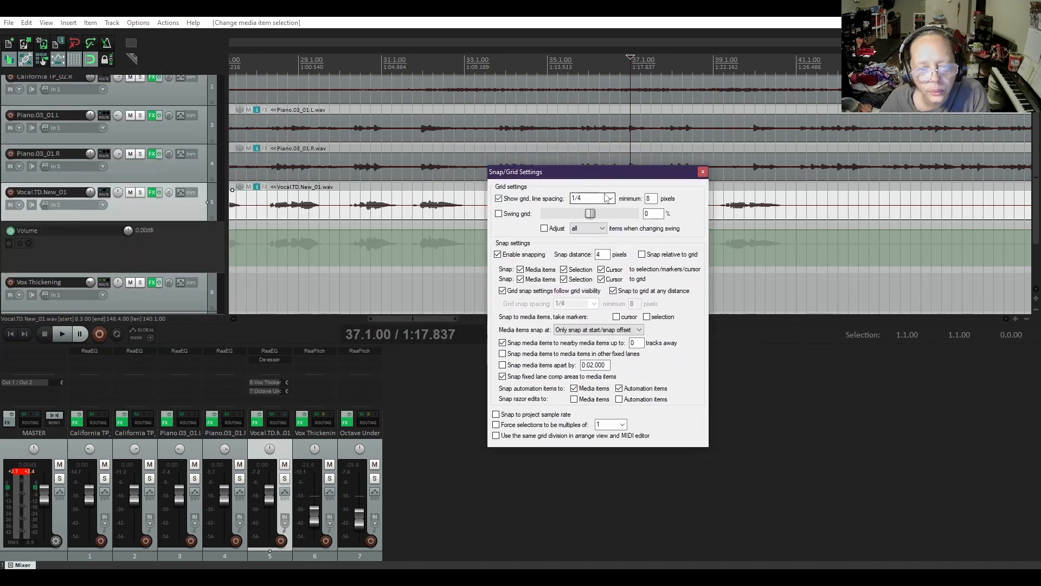
click(611, 199)
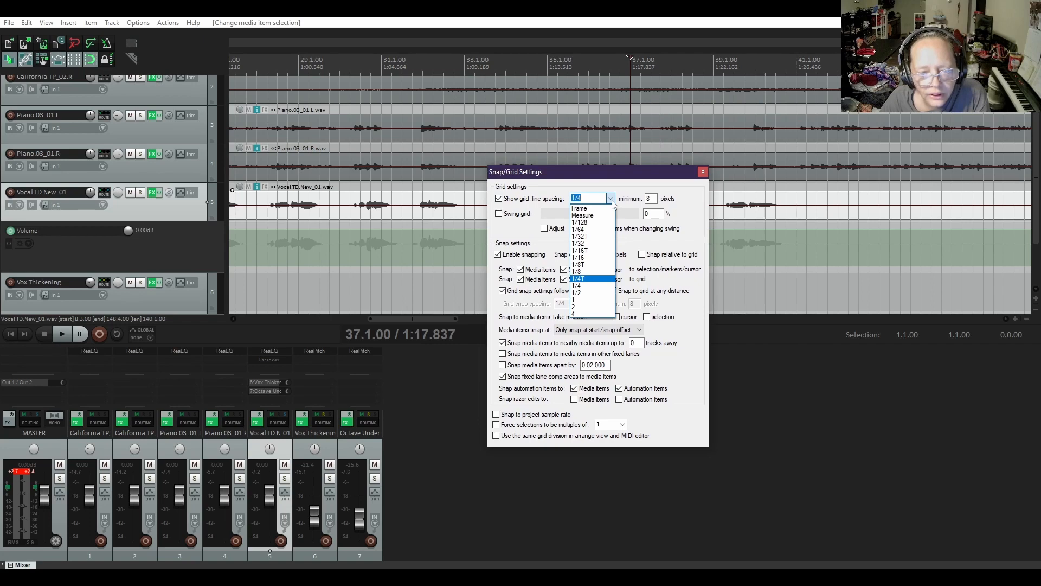
click(586, 258)
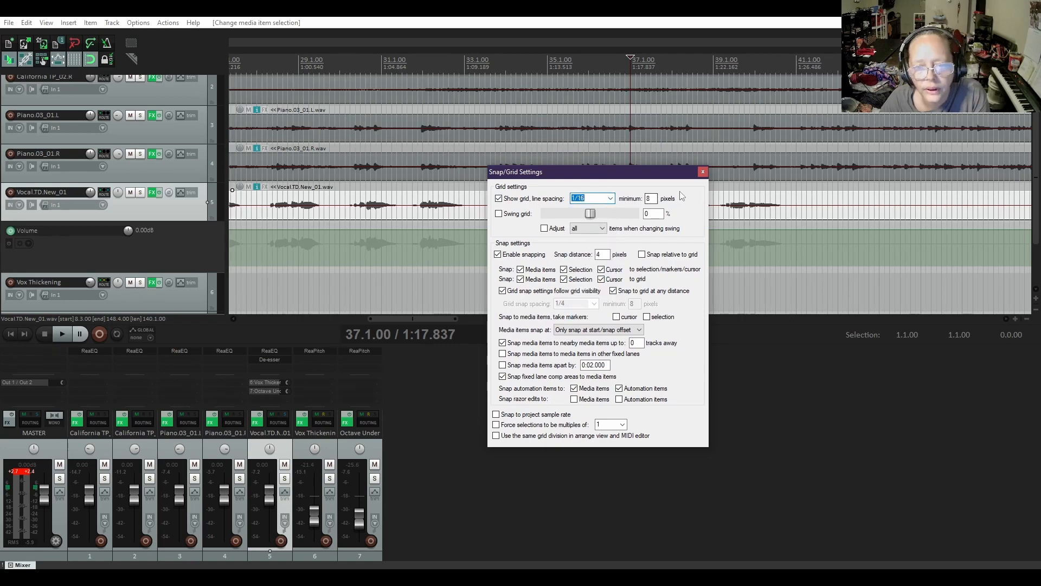
click(703, 172)
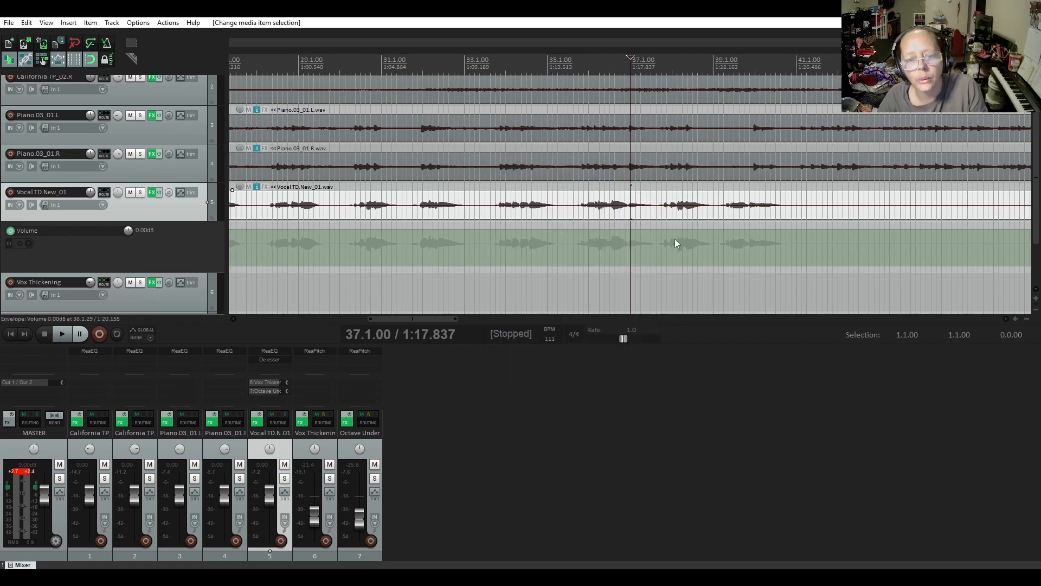
Add four Volume envelope points around the quiet vocal phrase at measure 37 and raise the inner segment to +3.40 dB.
scroll(635, 211, up, 4)
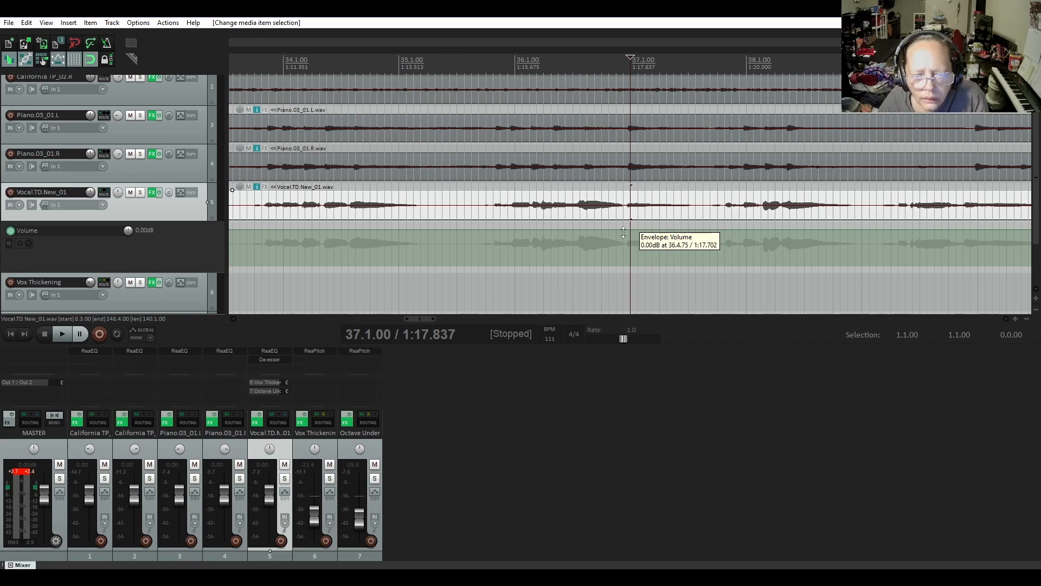
key(s)
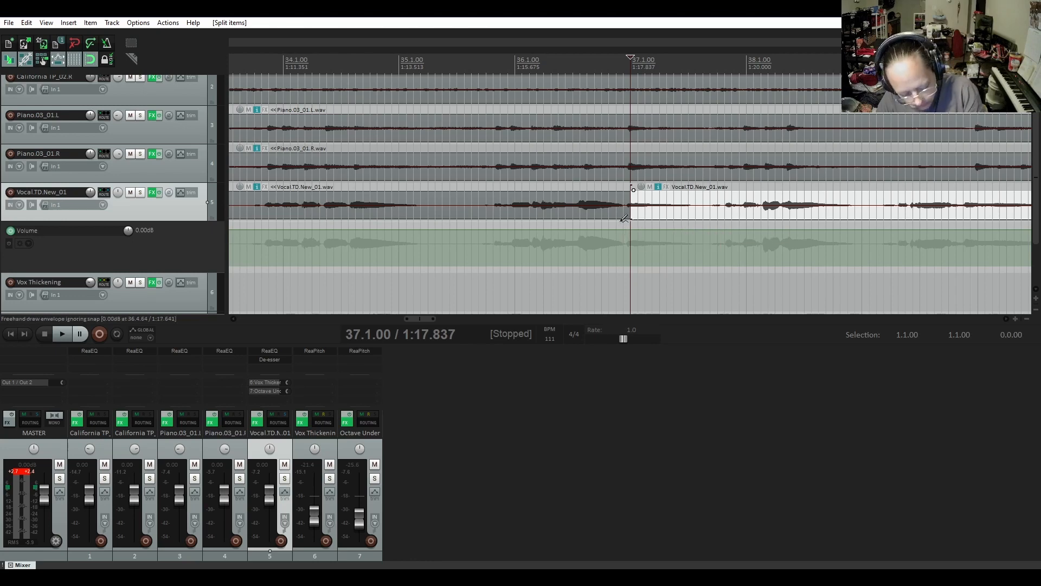
ctrl+click(620, 219)
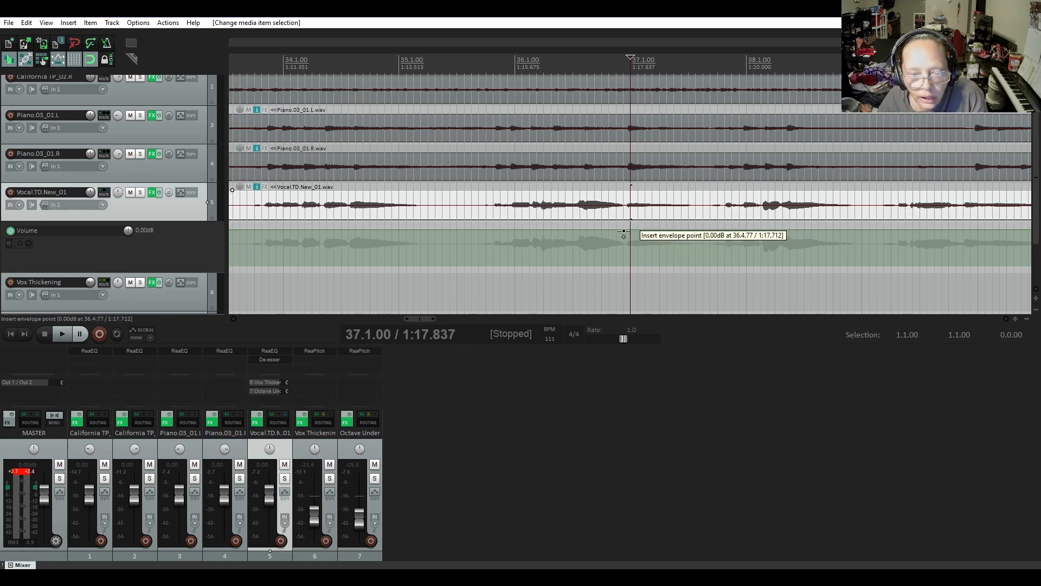
click(624, 231)
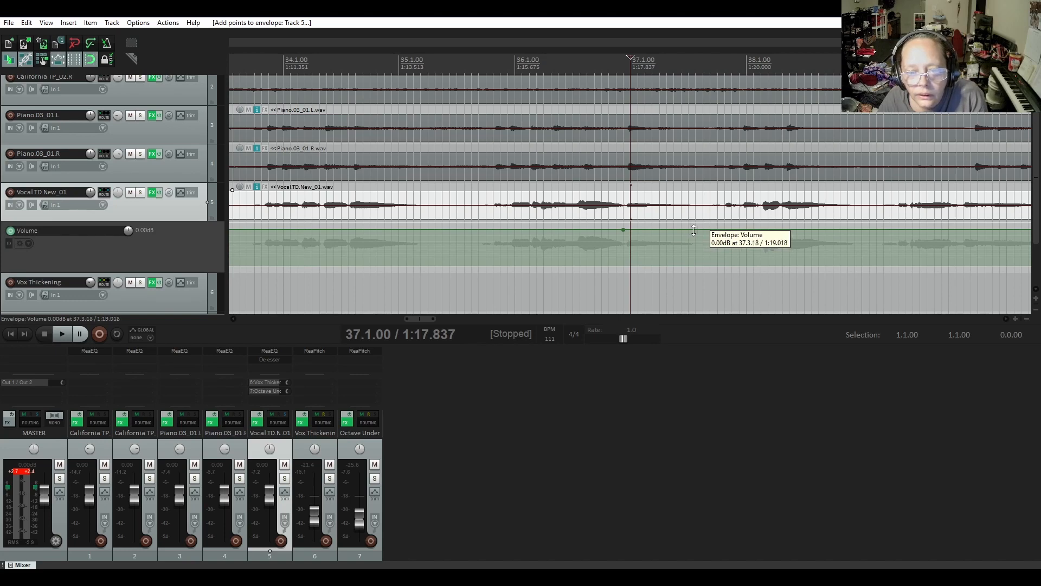
scroll(693, 231, up, 1)
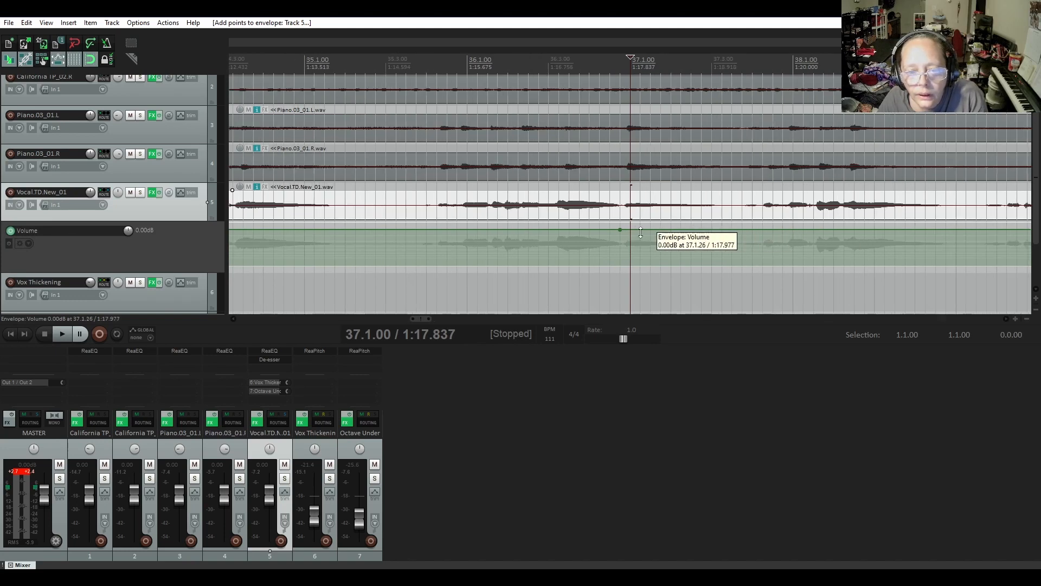
click(723, 230)
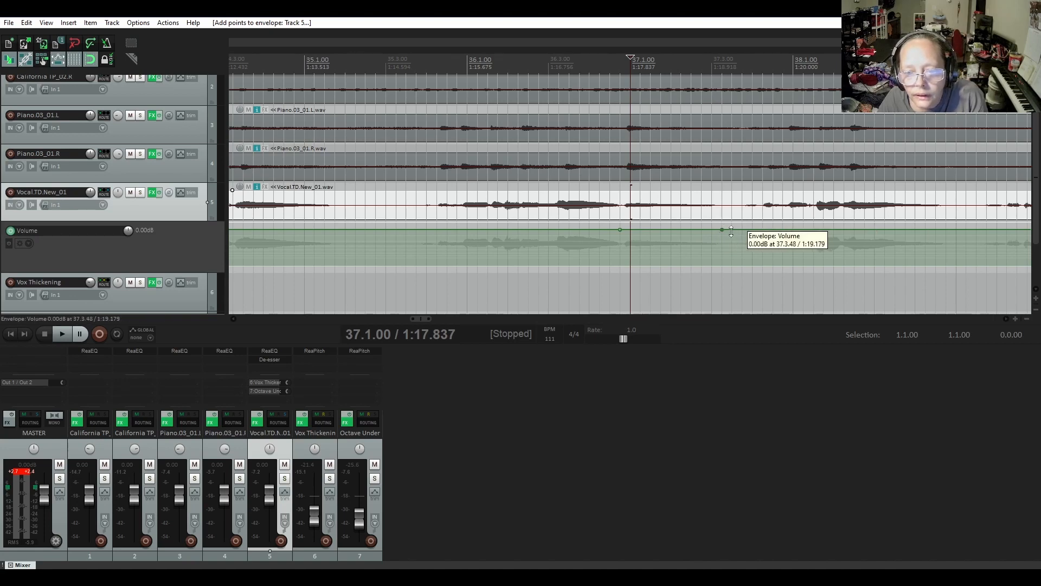
click(731, 230)
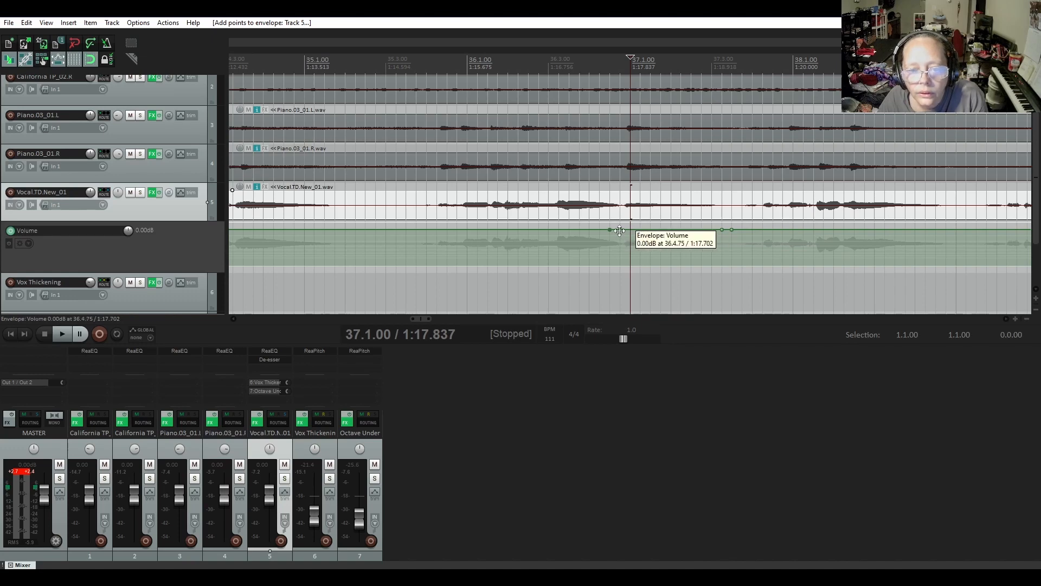
drag(620, 230, 653, 221)
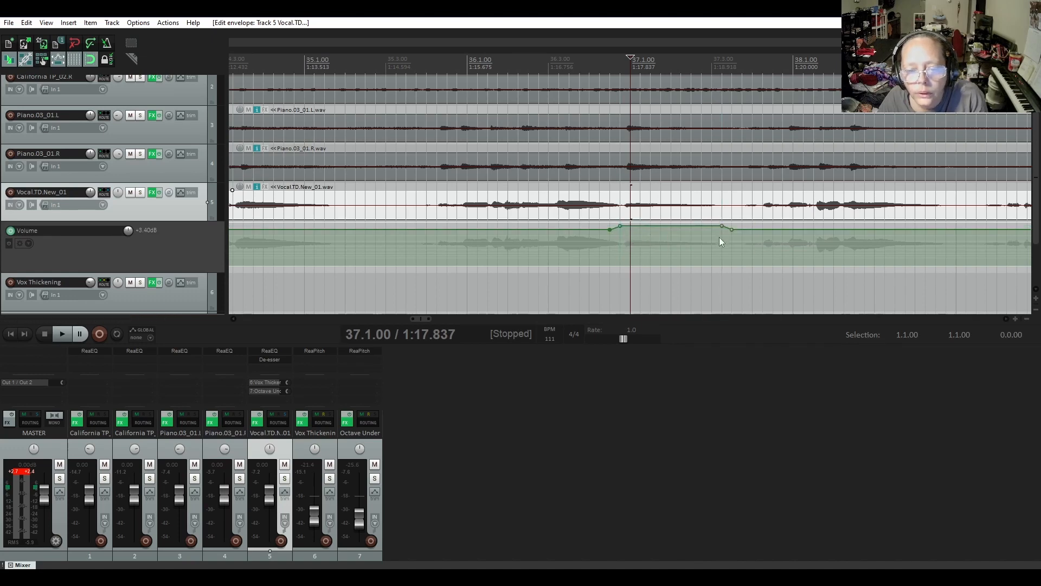
Audition the boosted phrase at measure 37 twice, starting from 36.3.50 and from 36.2.25.
click(567, 188)
key(space)
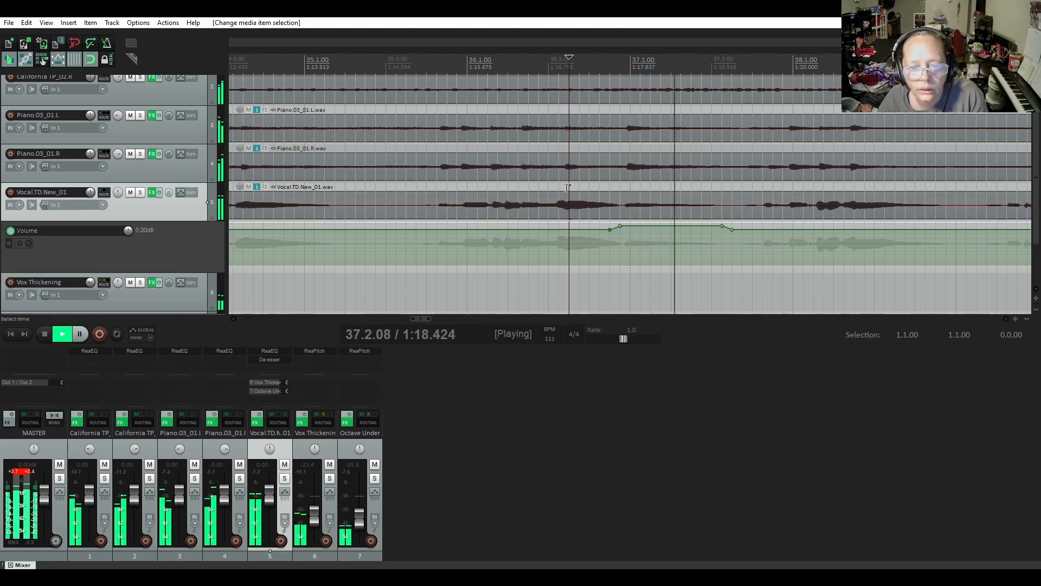
key(space)
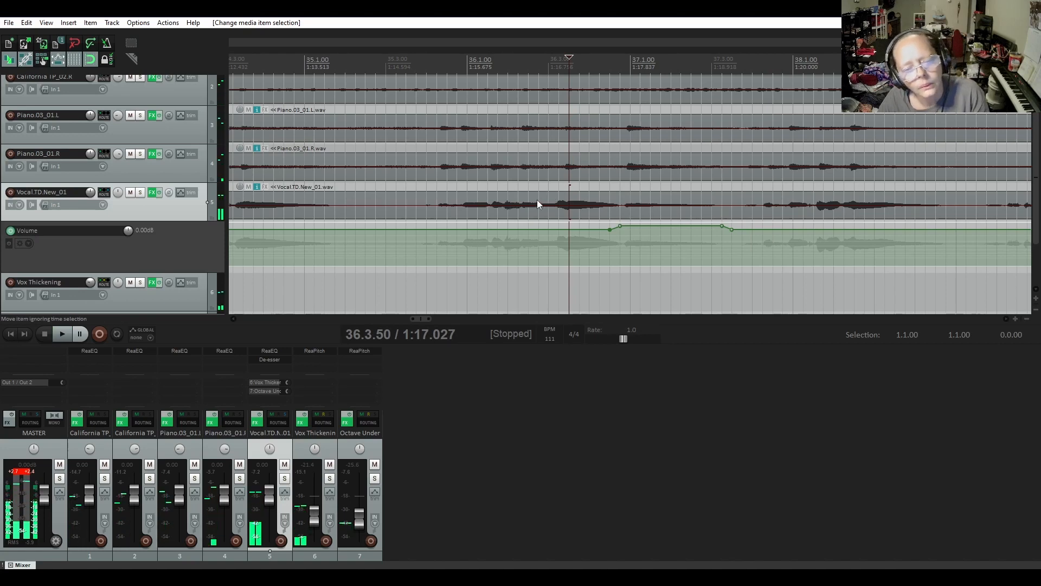
click(518, 184)
key(space)
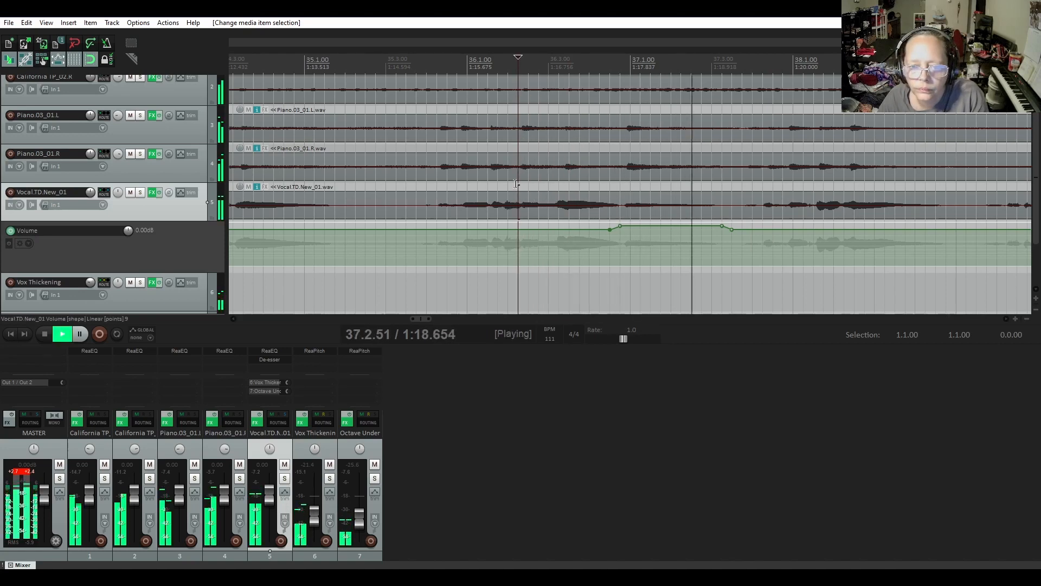
key(space)
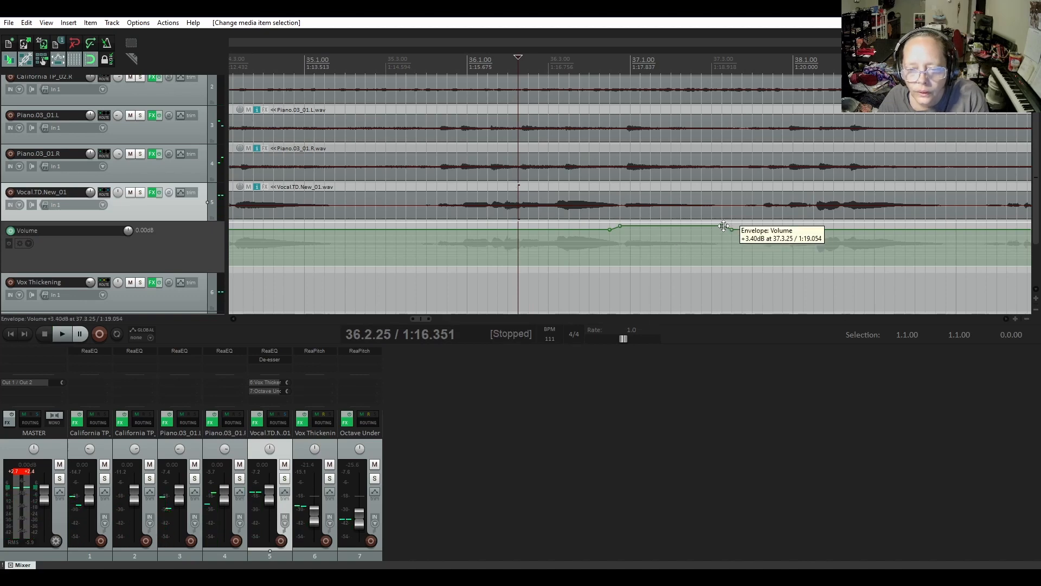
Lower the end point of the measure 37 boost slightly, audition it, and place the edit cursor at the vocal's re-entry around measure 47.
drag(722, 225, 723, 228)
key(space)
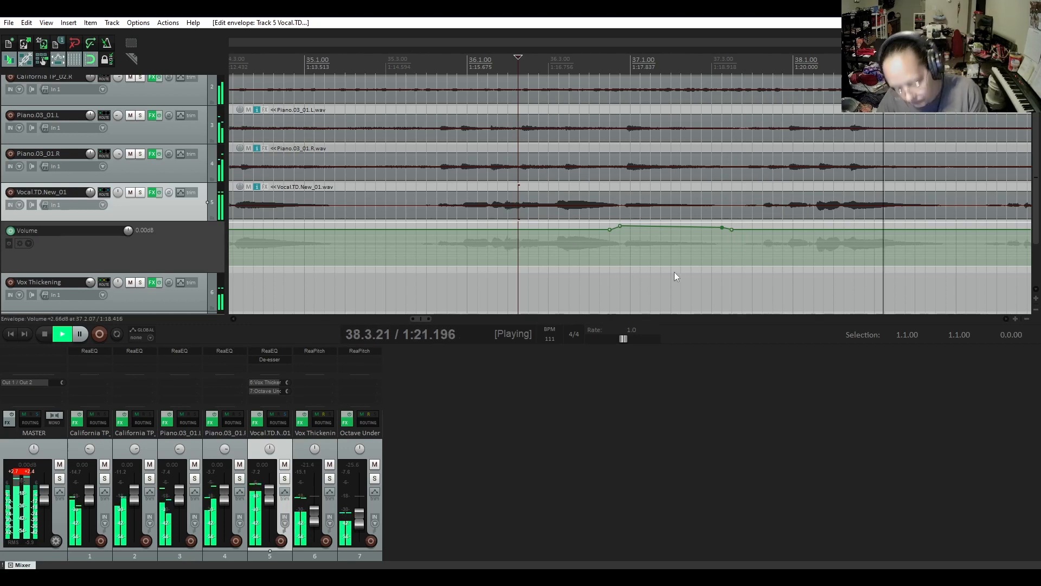
scroll(678, 271, down, 4)
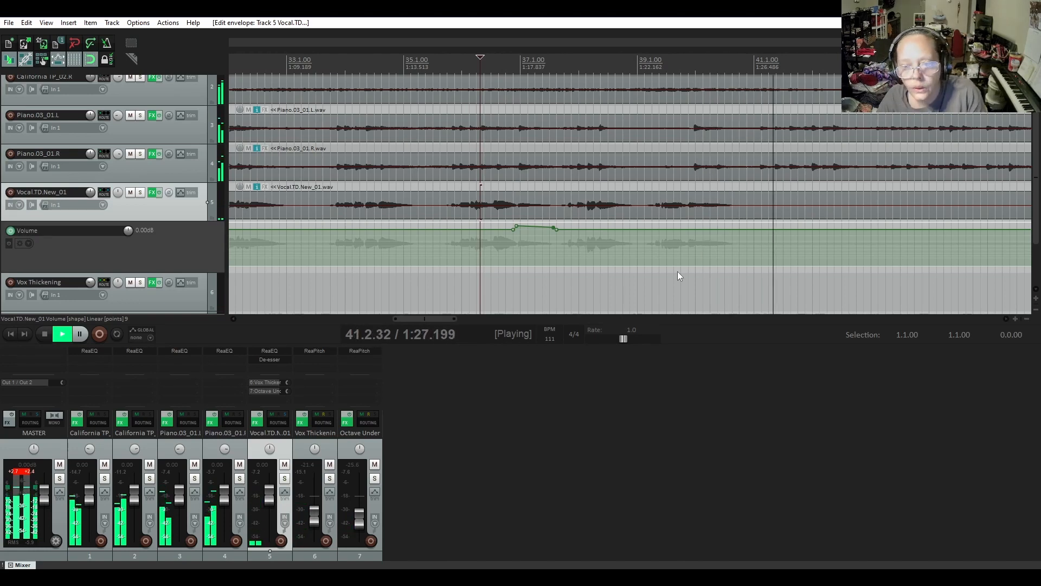
scroll(477, 270, down, 4)
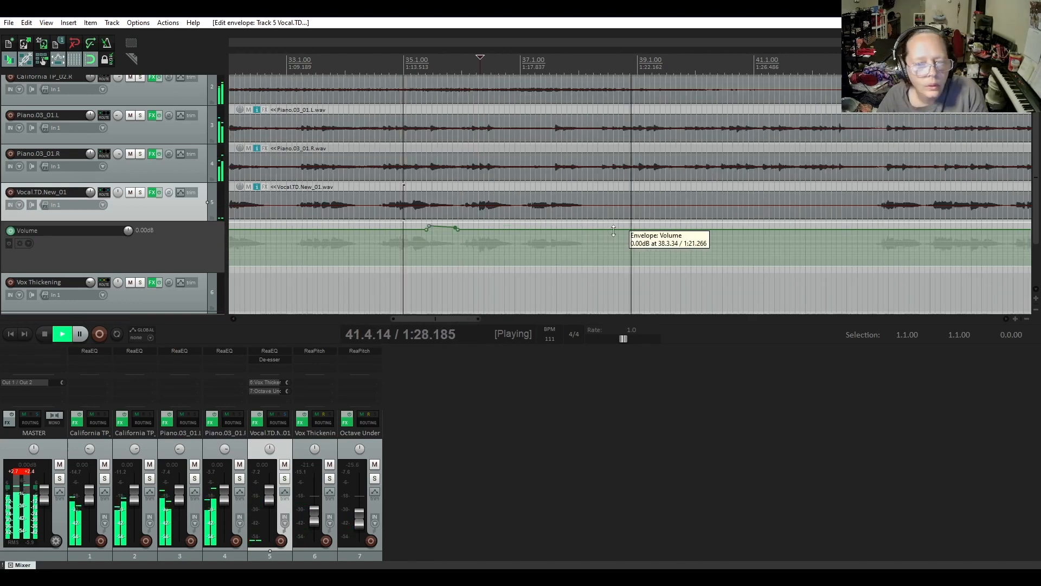
click(803, 216)
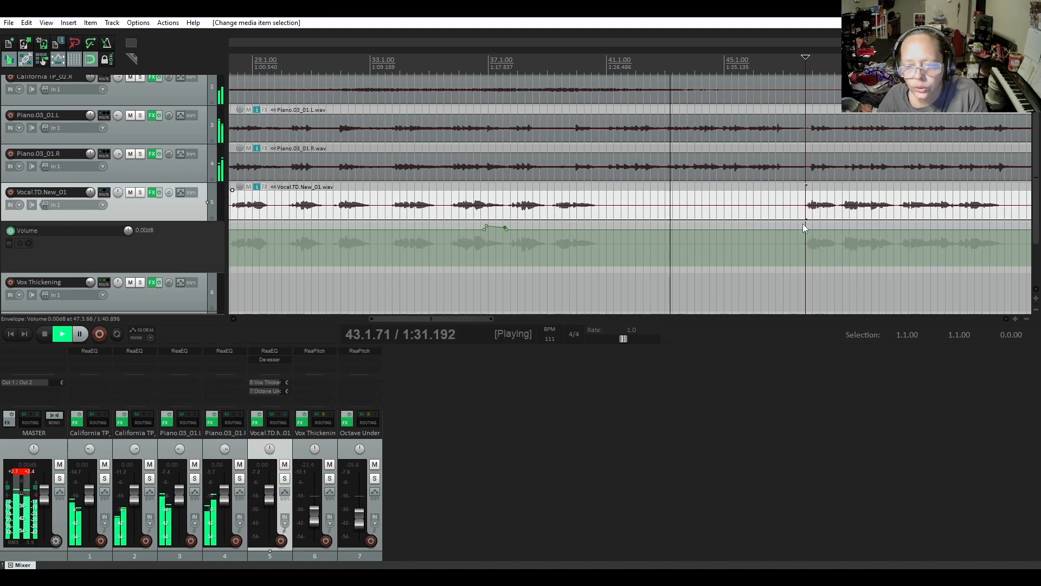
Play the vocal section from its re-entry at 47.4.00, and replay its quiet ending from 53.4.00.
click(803, 223)
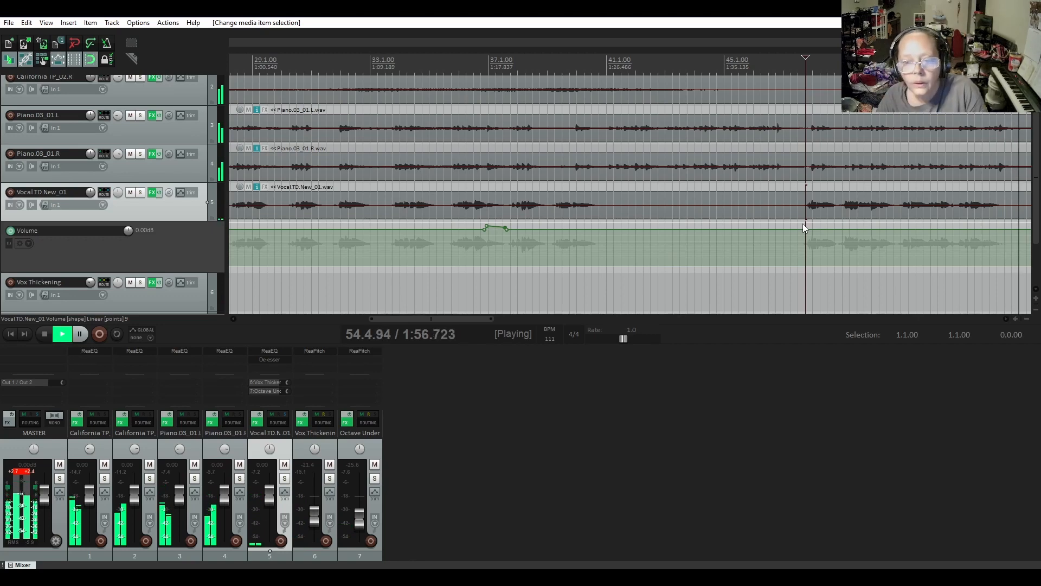
key(space)
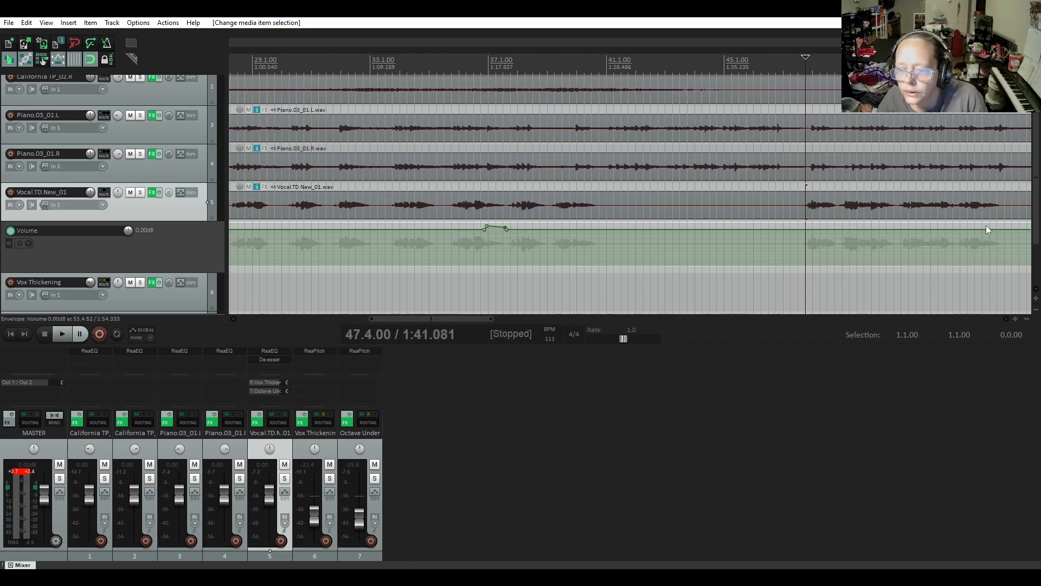
click(984, 220)
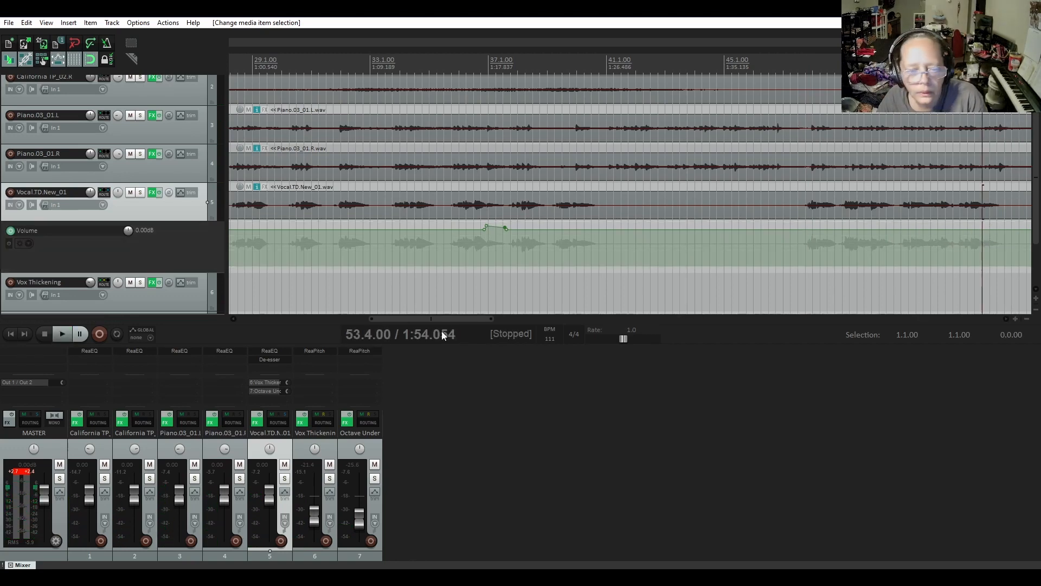
drag(448, 318, 523, 325)
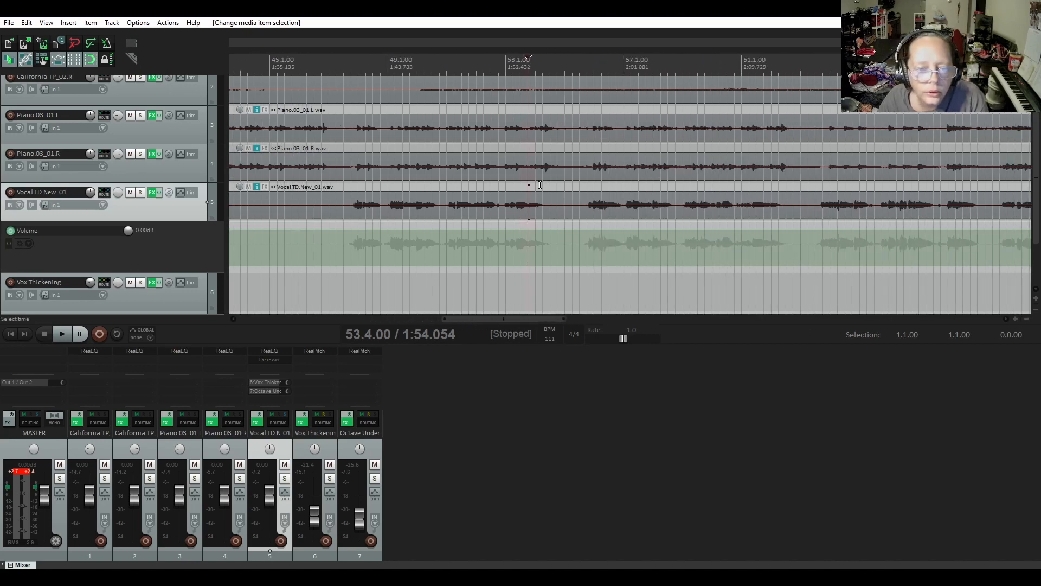
scroll(536, 202, up, 5)
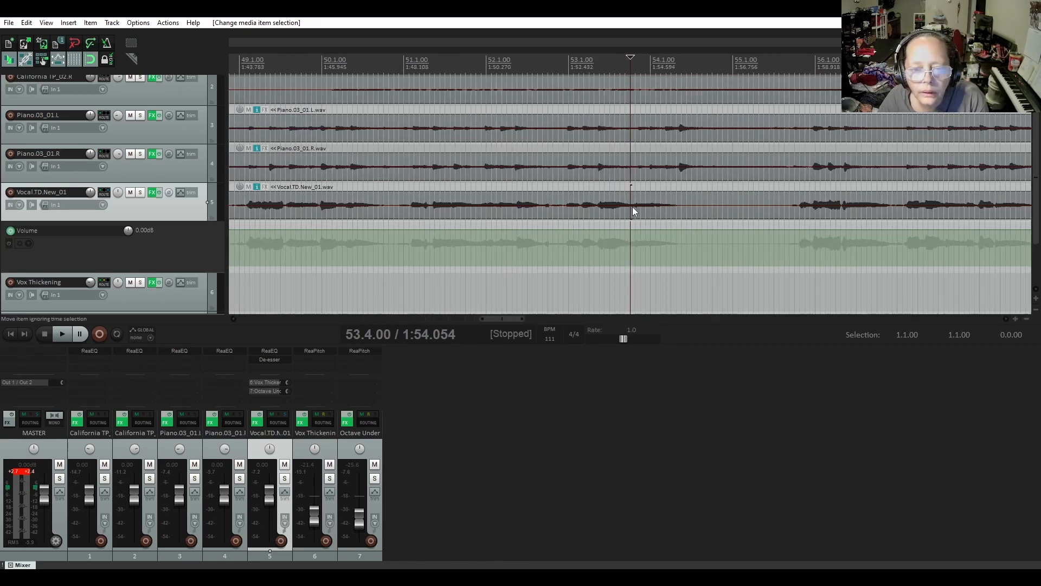
key(space)
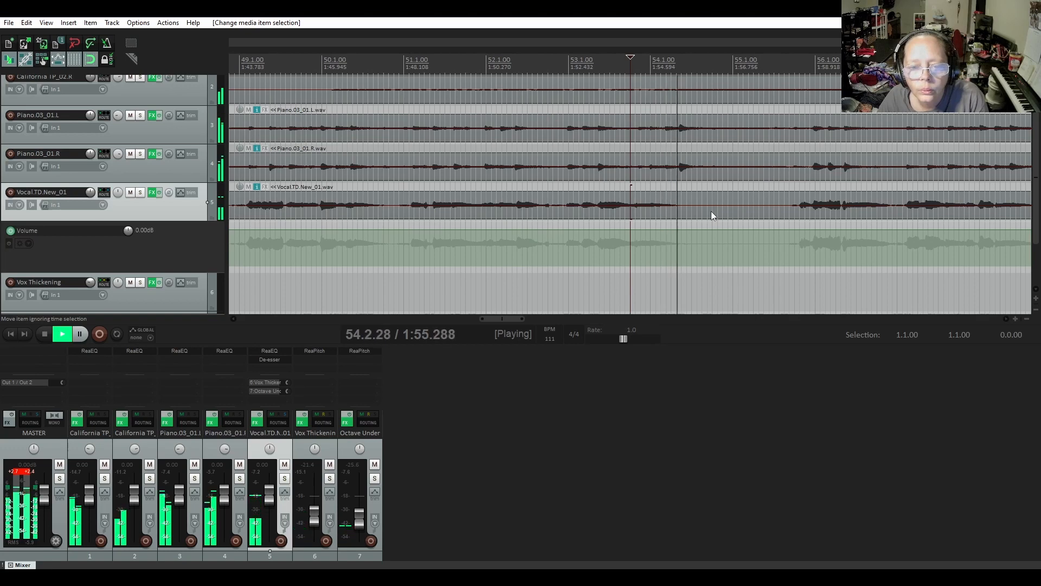
key(space)
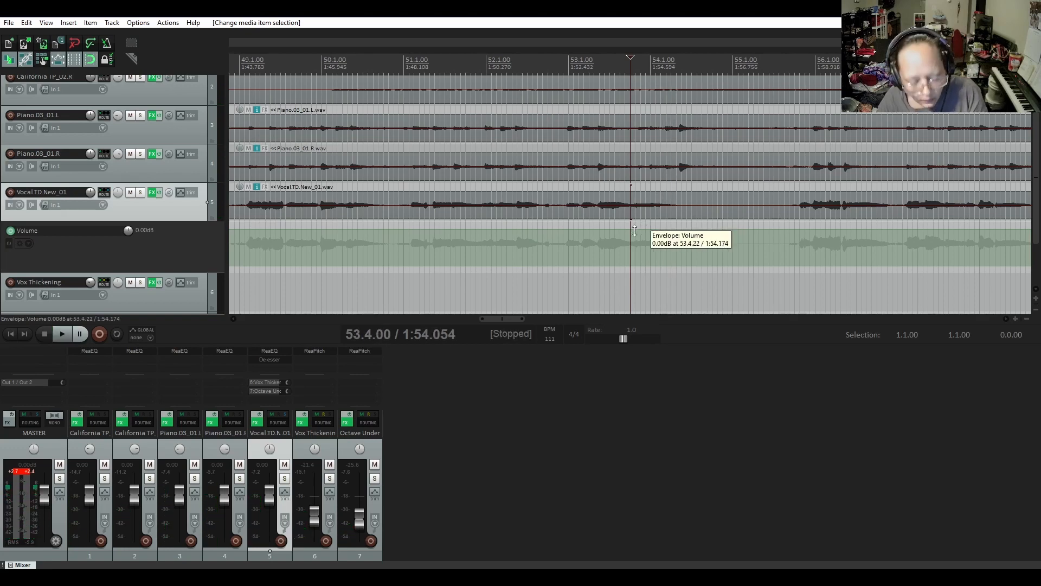
Add four Volume envelope points around the quiet phrase ending between 53.4.00 and 54.2 and raise the inner segment to about +2.9 dB.
shift+click(633, 231)
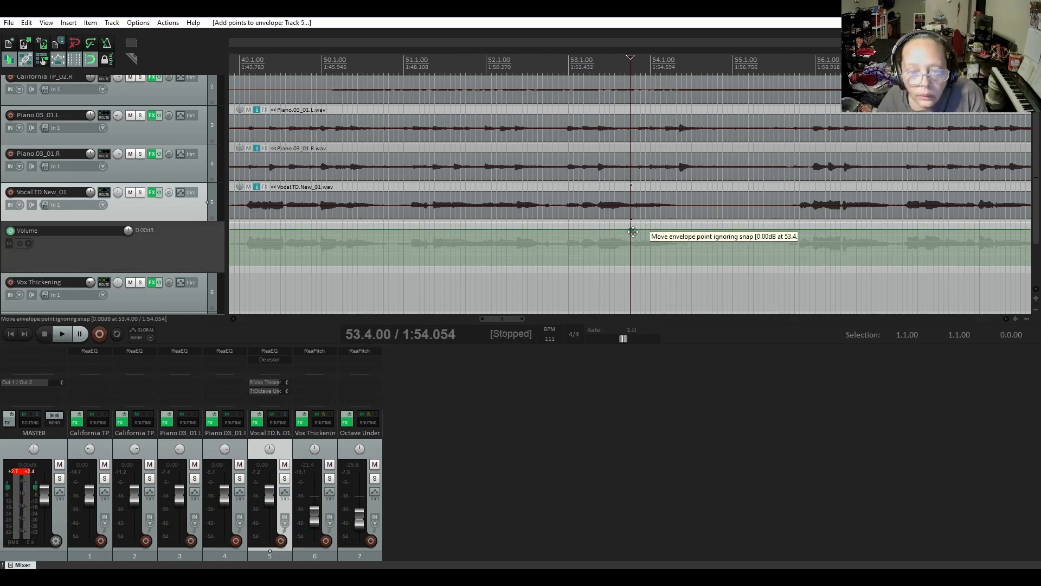
shift+click(635, 230)
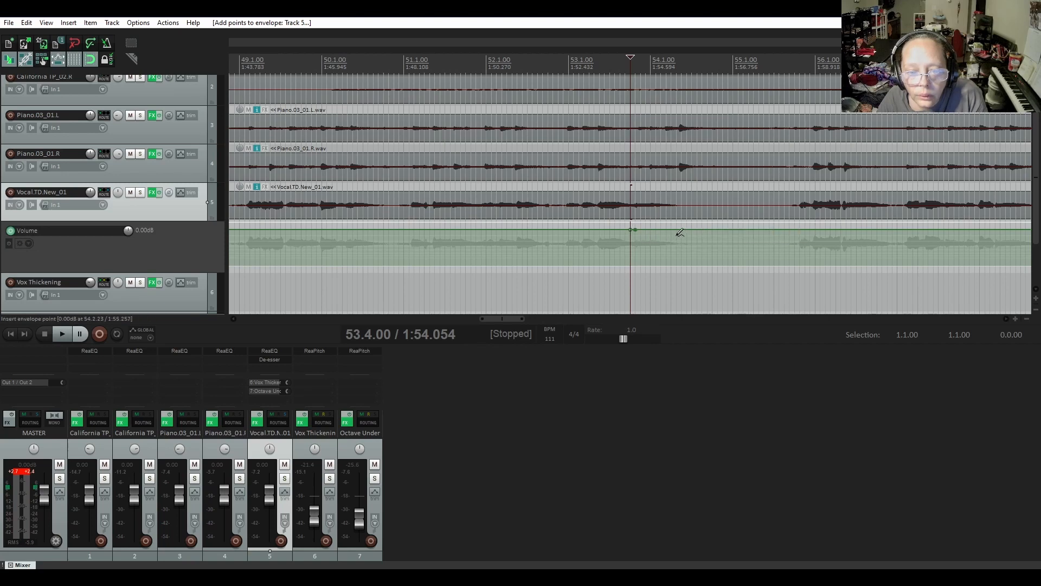
shift+click(677, 231)
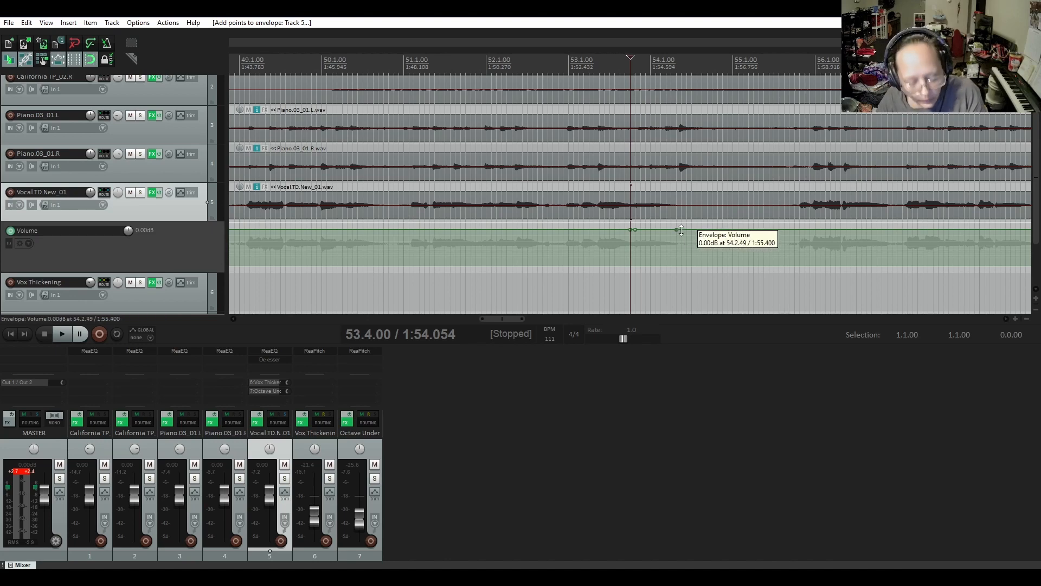
drag(657, 230, 677, 227)
Audition the boosted phrase ending at measures 53 to 54, starting from 53.2.25.
click(593, 186)
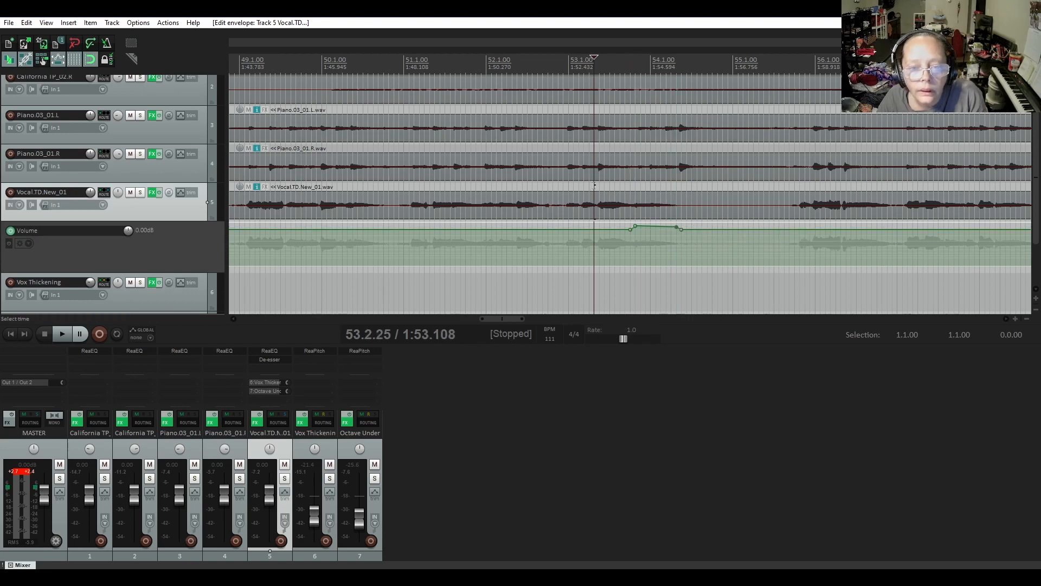
key(space)
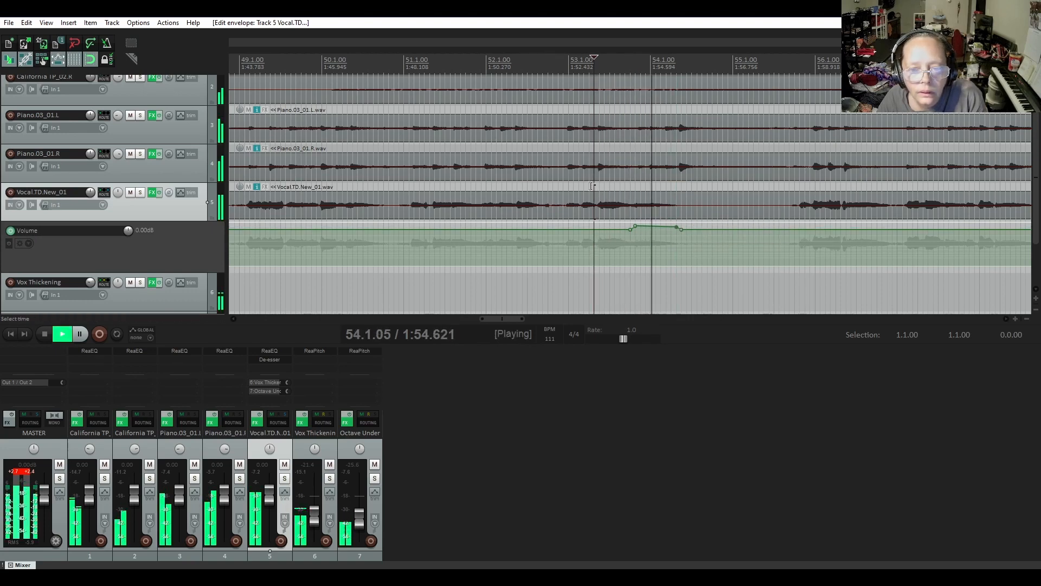
key(space)
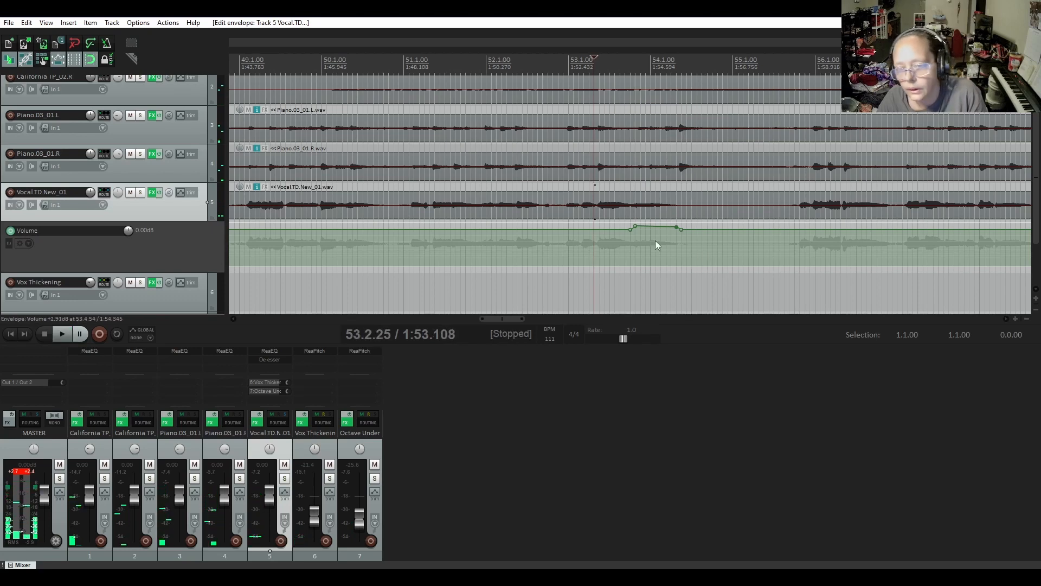
Listen to the following vocal phrases from 55.3.50 and continue playback from around measure 69 to check for level drops.
scroll(805, 245, down, 2)
click(766, 216)
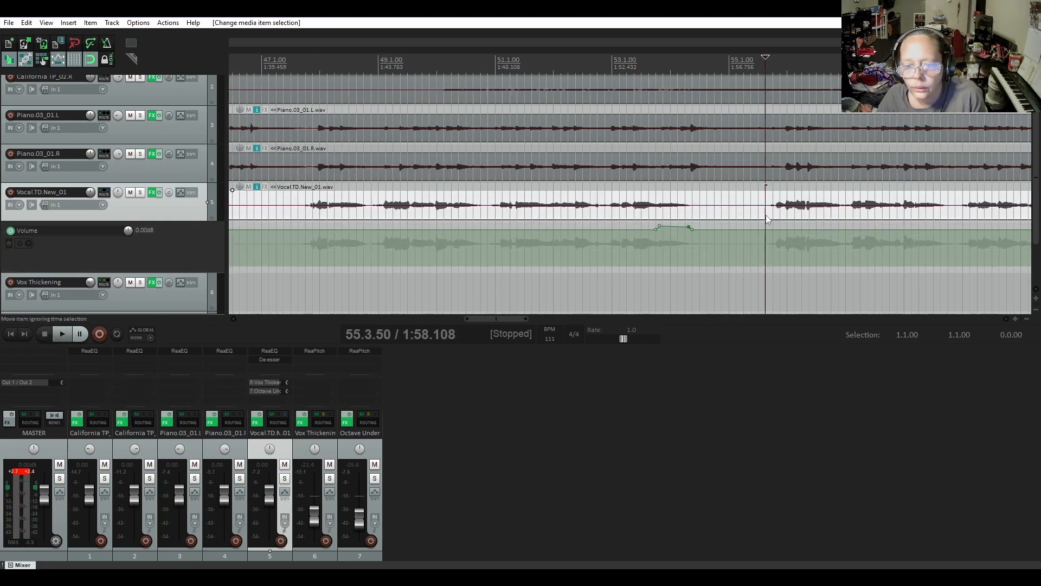
key(space)
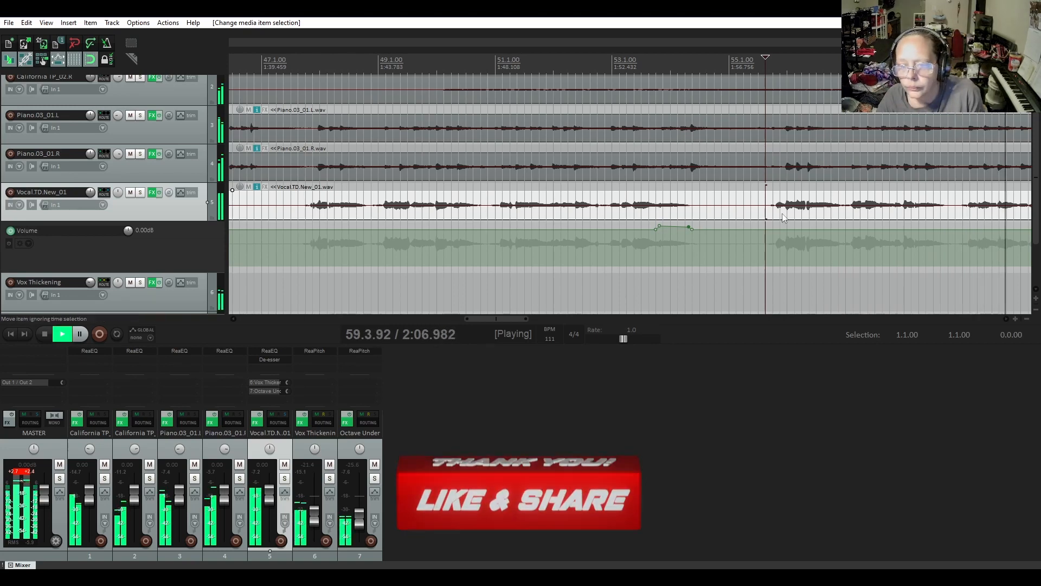
click(871, 185)
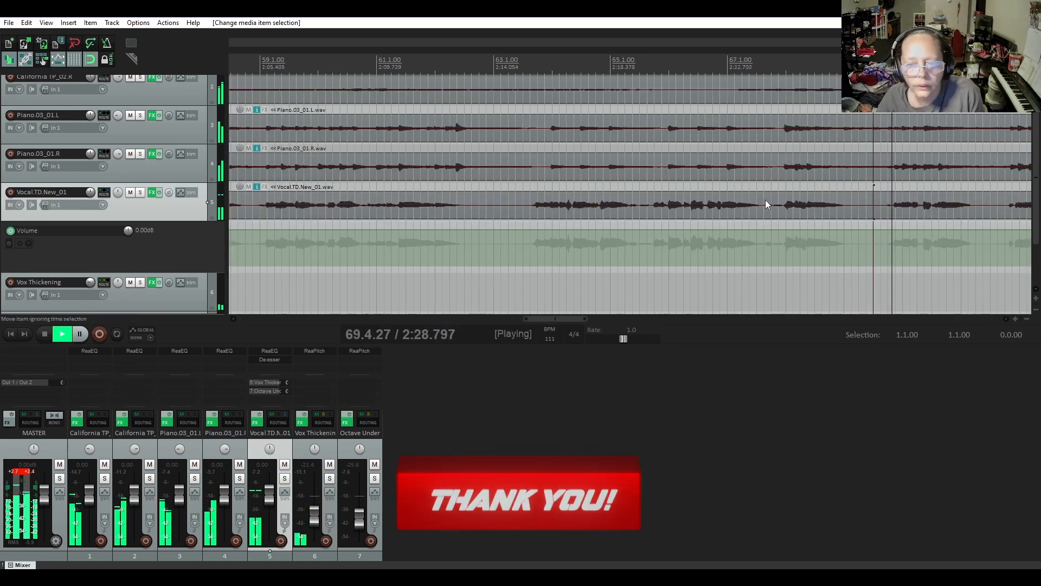
scroll(705, 220, down, 3)
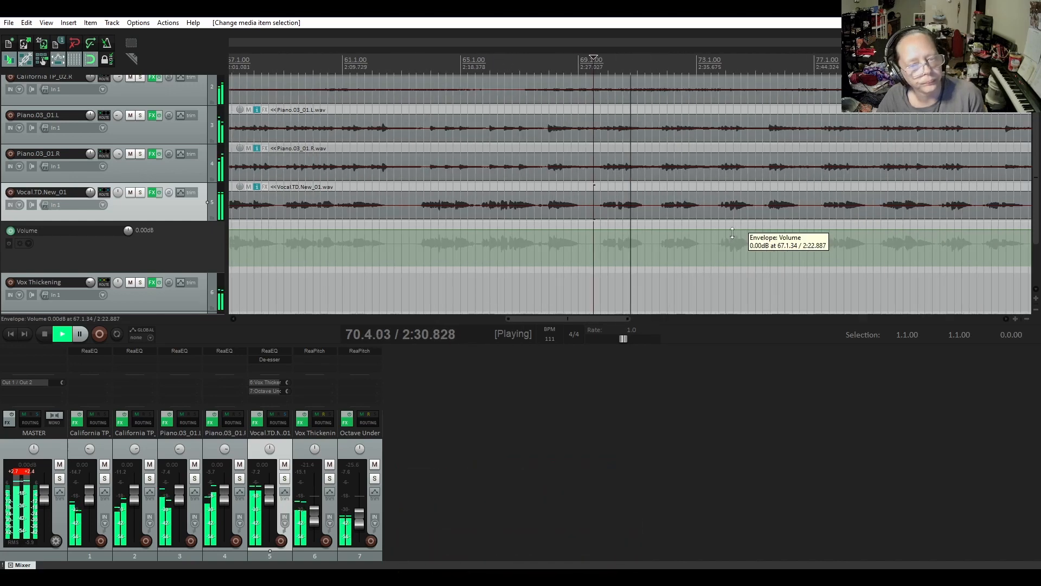
Play the vocal twice from 59.1.00 to locate the quiet words around measures 60 and 61.
drag(614, 319, 537, 334)
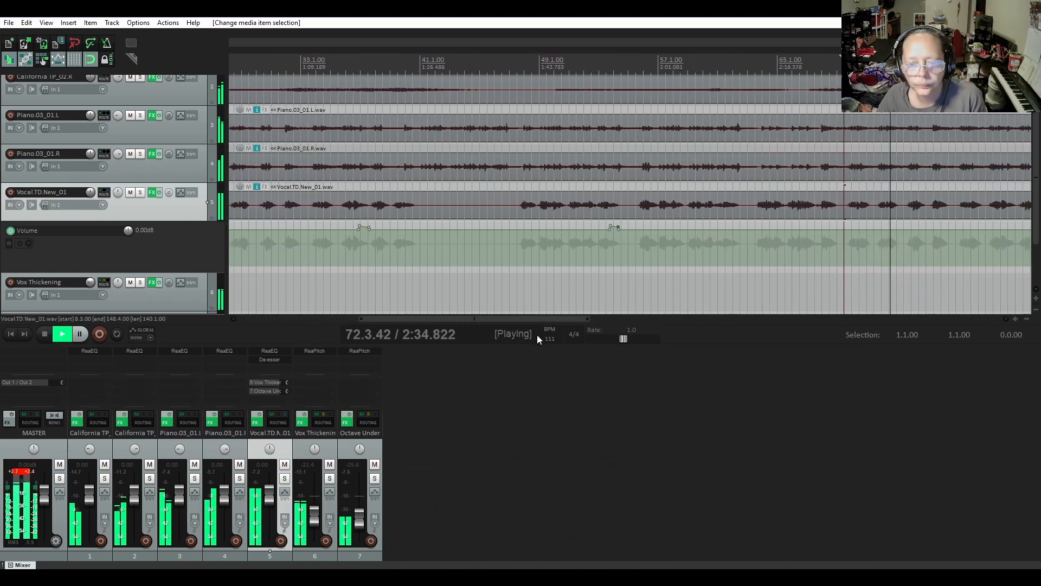
click(678, 187)
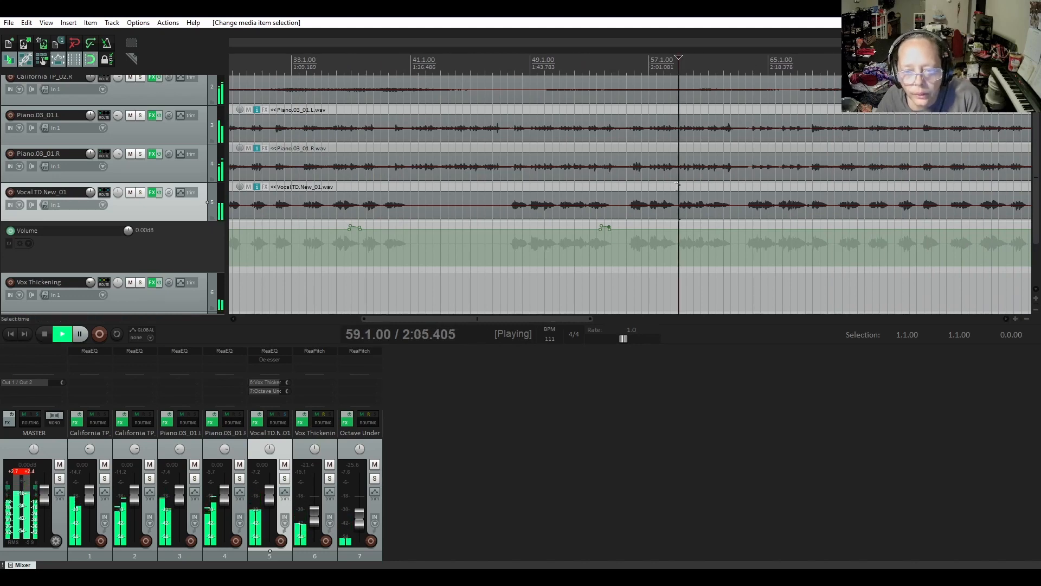
scroll(735, 202, up, 1)
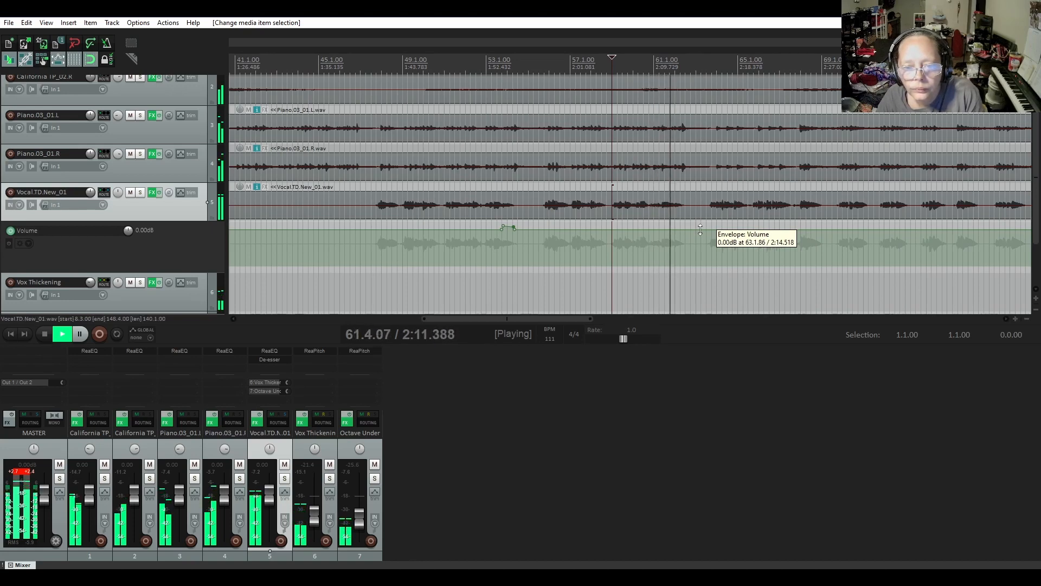
key(space)
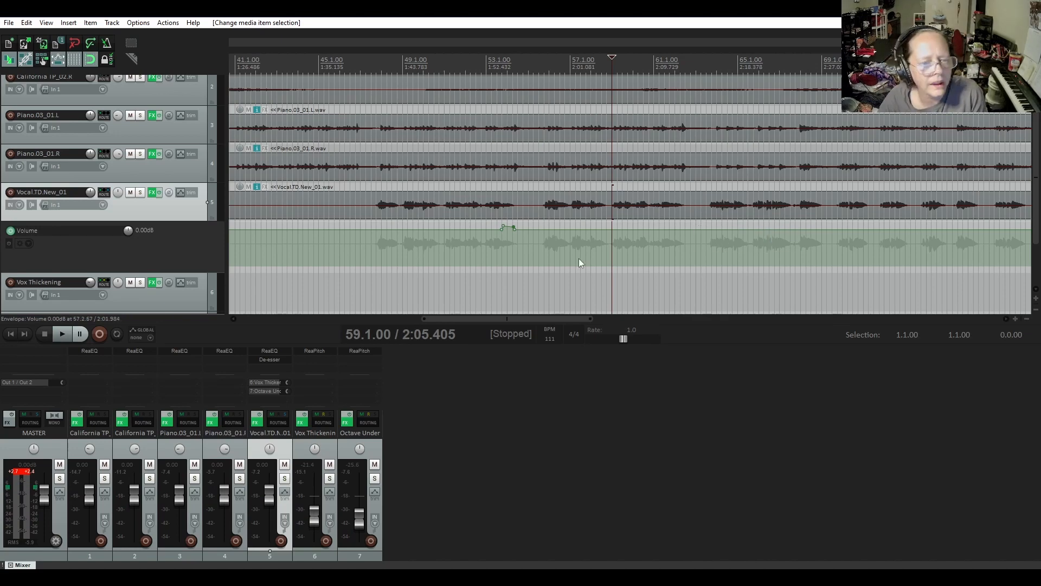
scroll(578, 262, down, 1)
drag(562, 319, 584, 316)
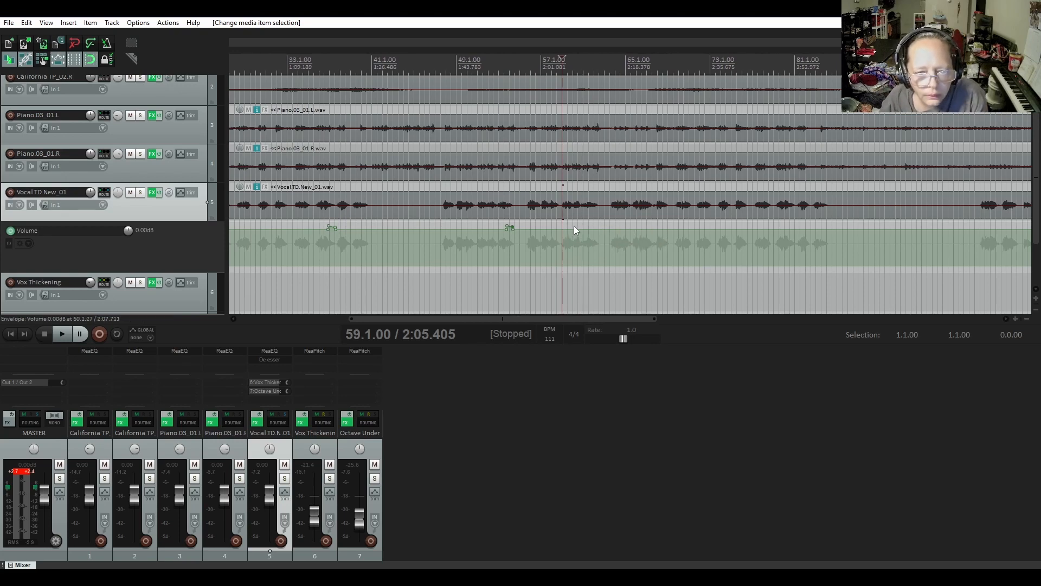
key(space)
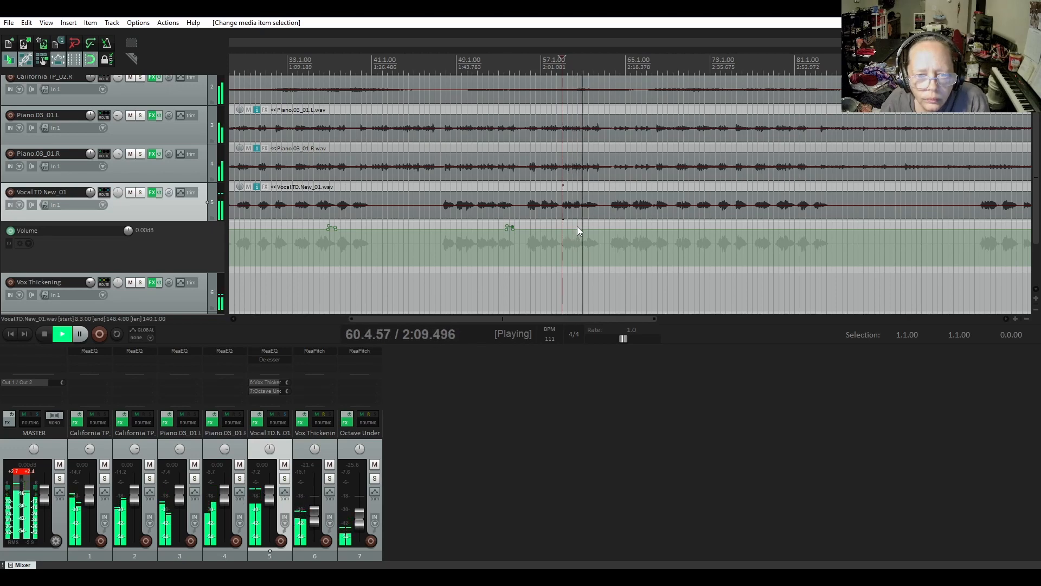
key(space)
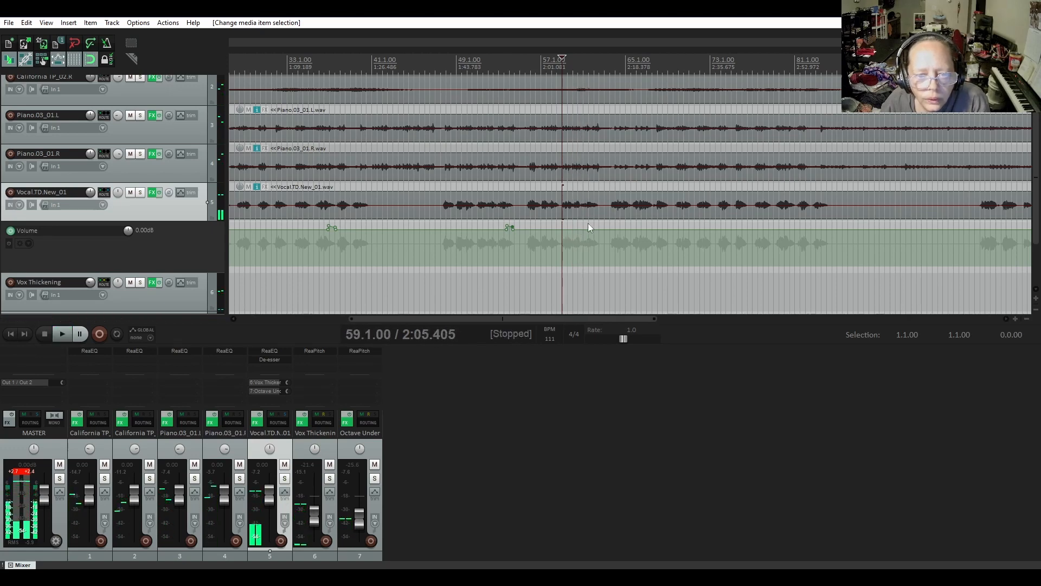
Place the edit cursor at 60.3.00, add four Volume envelope points around the quiet words up to about 61.2, and raise the inner segment.
scroll(585, 216, up, 1)
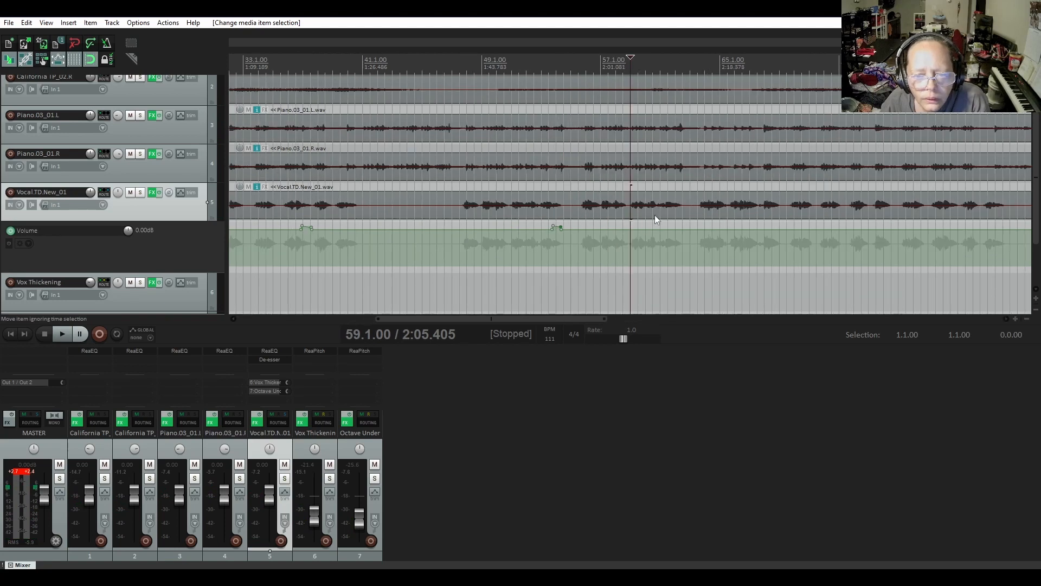
click(657, 214)
scroll(667, 213, up, 4)
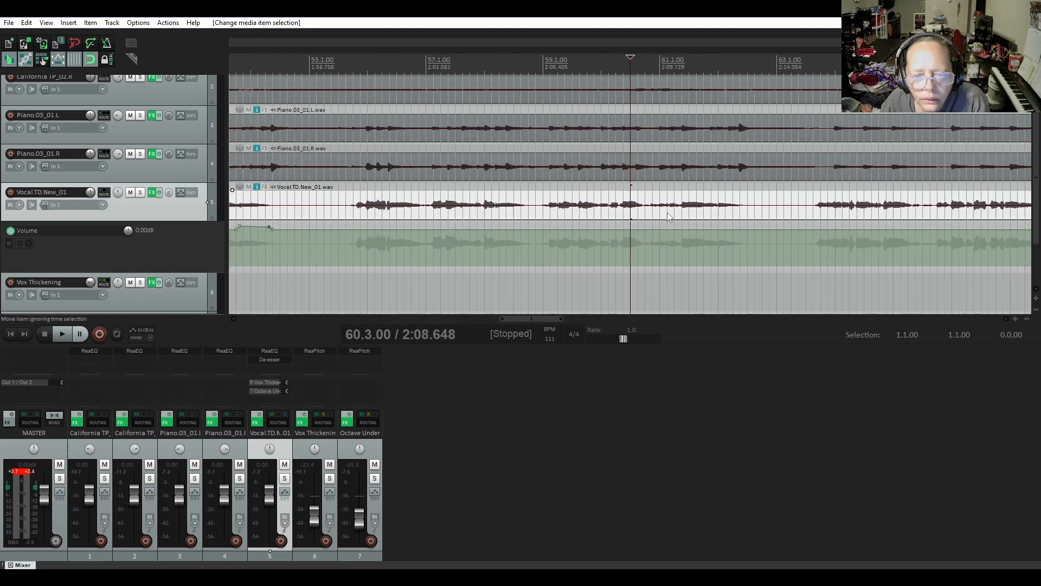
click(645, 231)
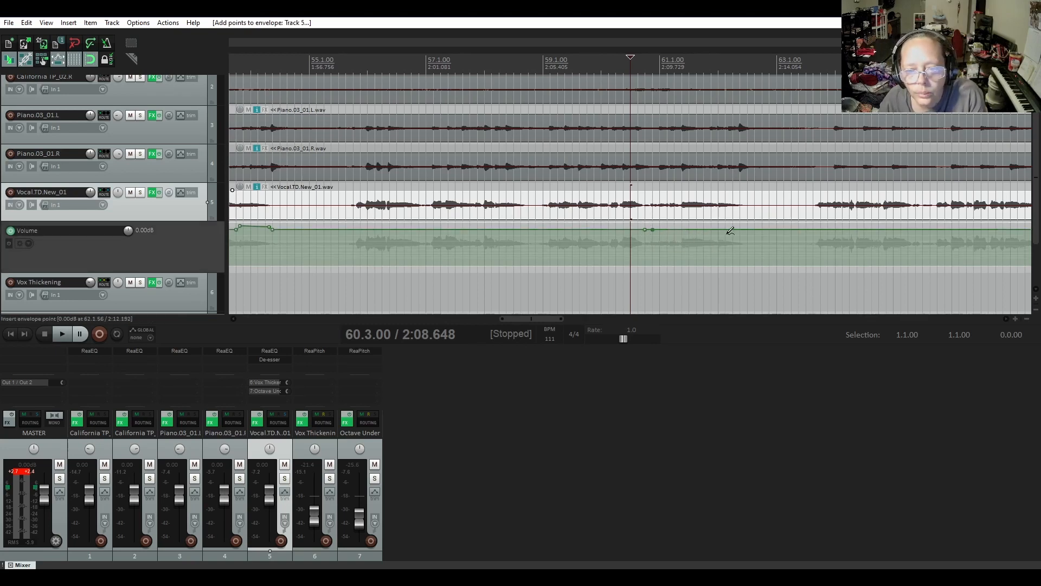
scroll(680, 228, up, 1)
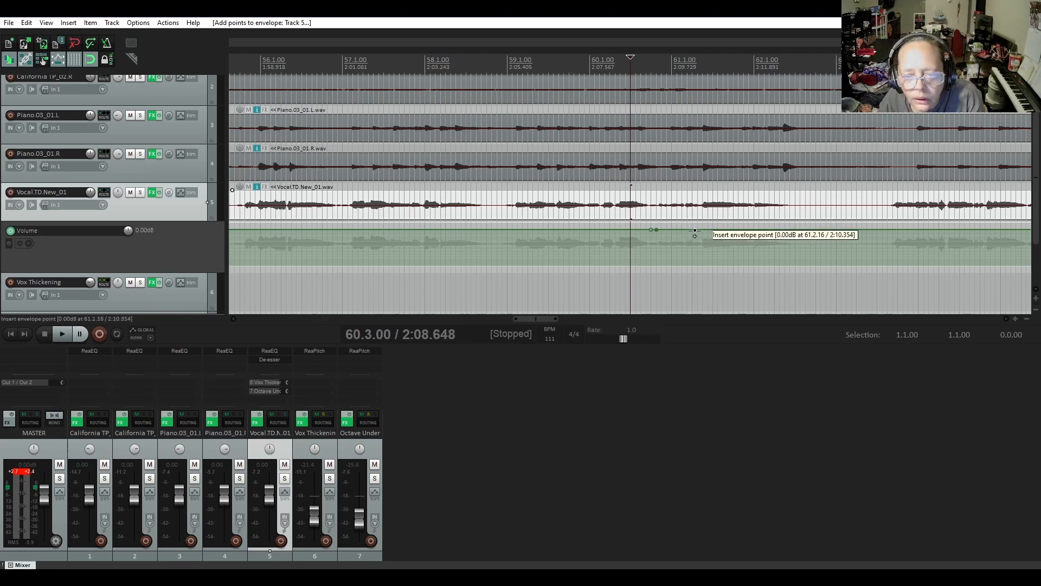
click(697, 230)
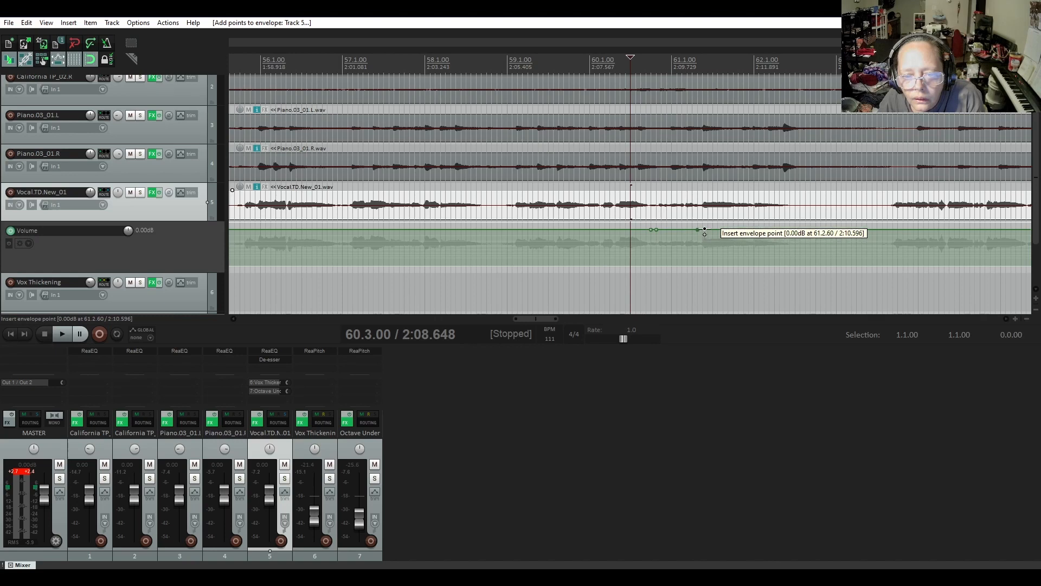
drag(676, 230, 675, 224)
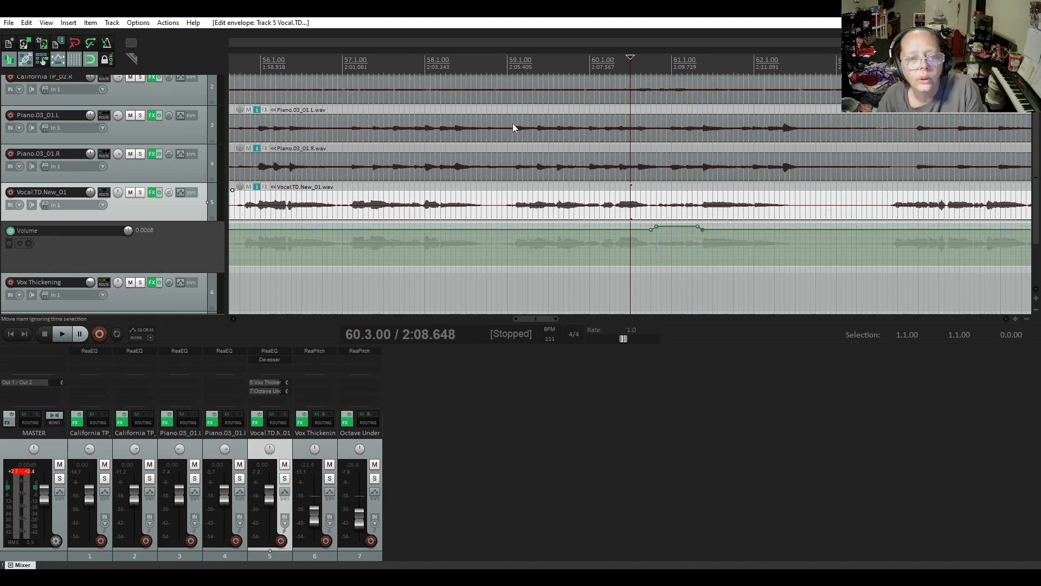
Audition the boosted words at measures 60 to 61 twice, starting from 60.3.00 and from 59.3.50.
key(space)
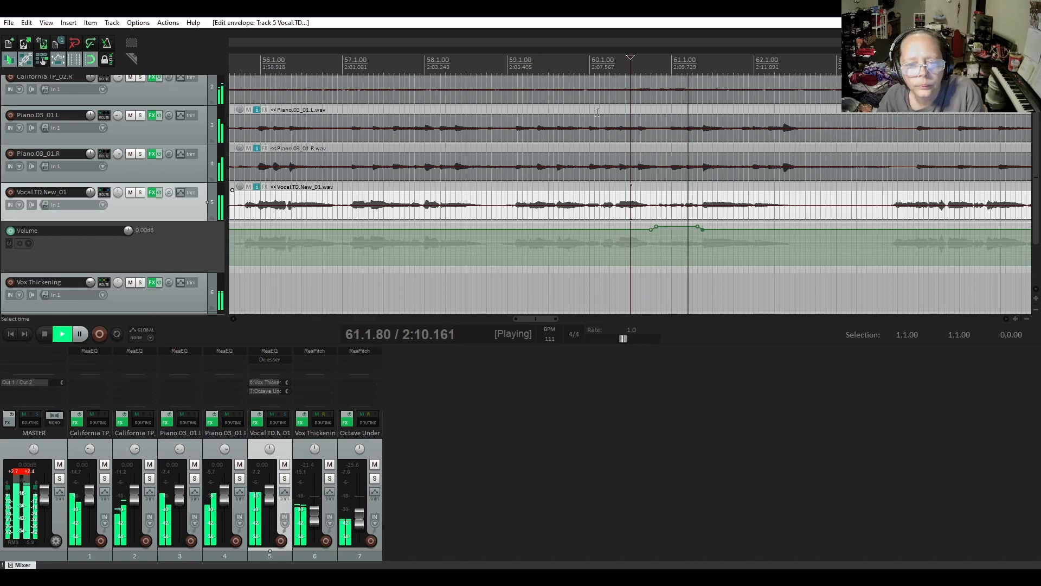
key(space)
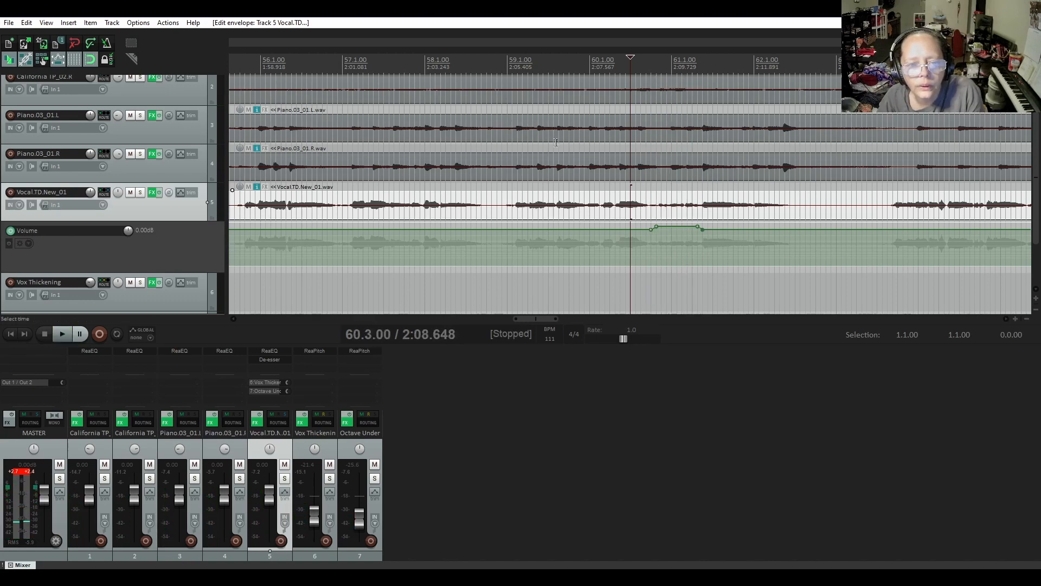
click(555, 142)
key(space)
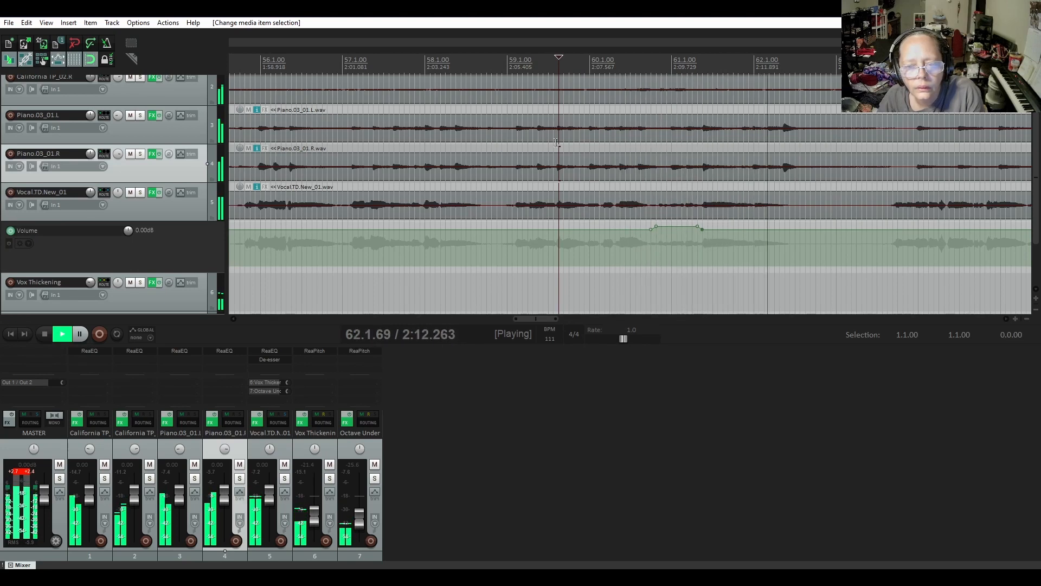
key(space)
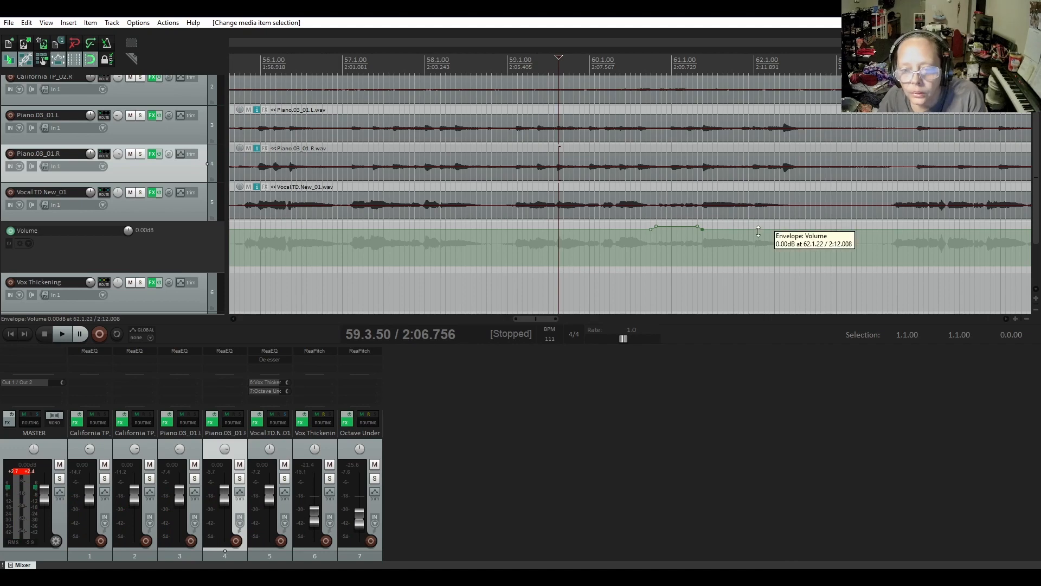
scroll(755, 230, up, 2)
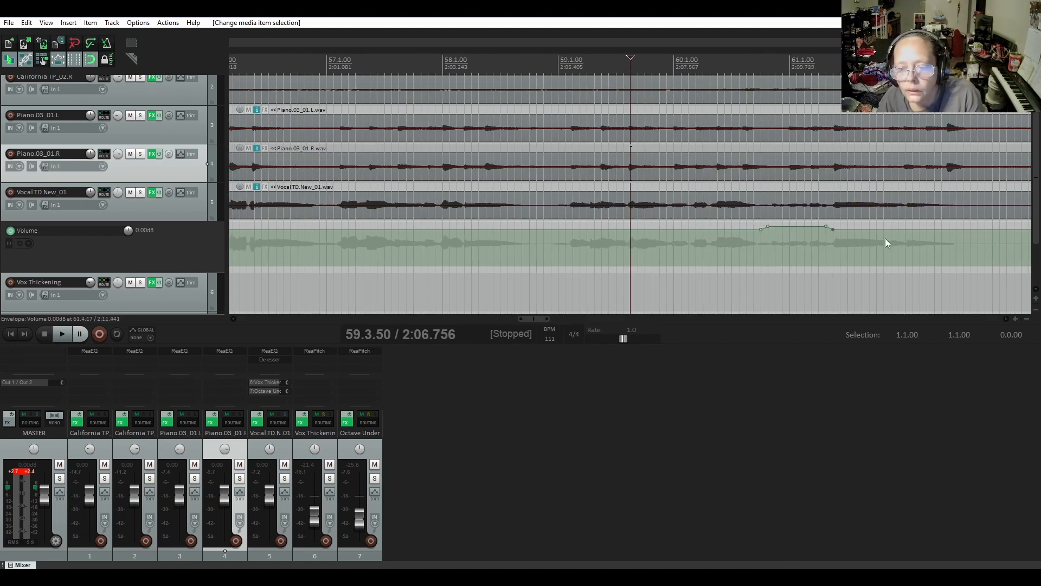
Place the edit cursor at 62.1.00 and briefly play the vocal from there to check the quiet phrase end.
click(903, 233)
scroll(917, 233, up, 2)
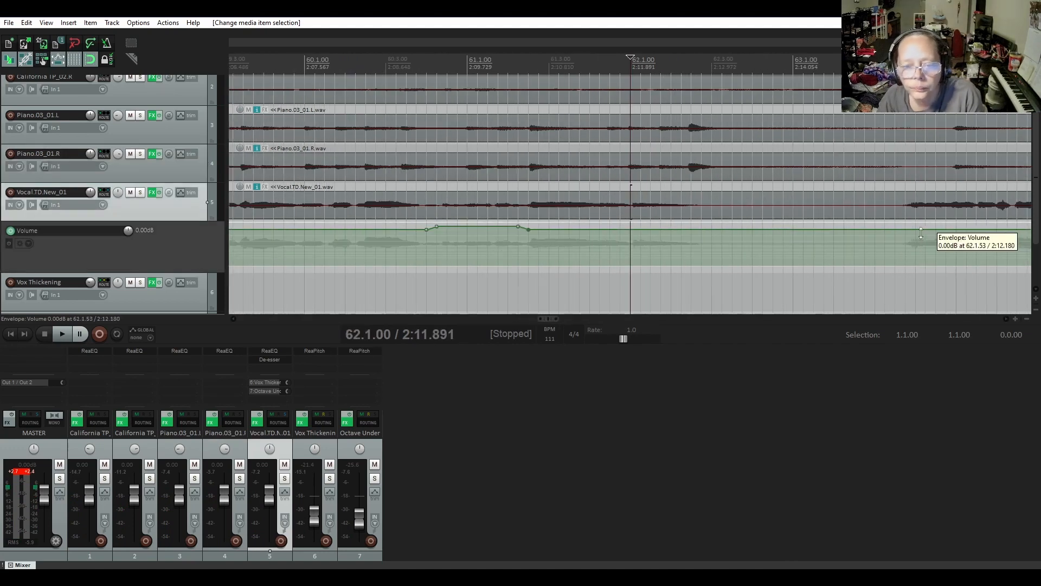
scroll(626, 233, down, 2)
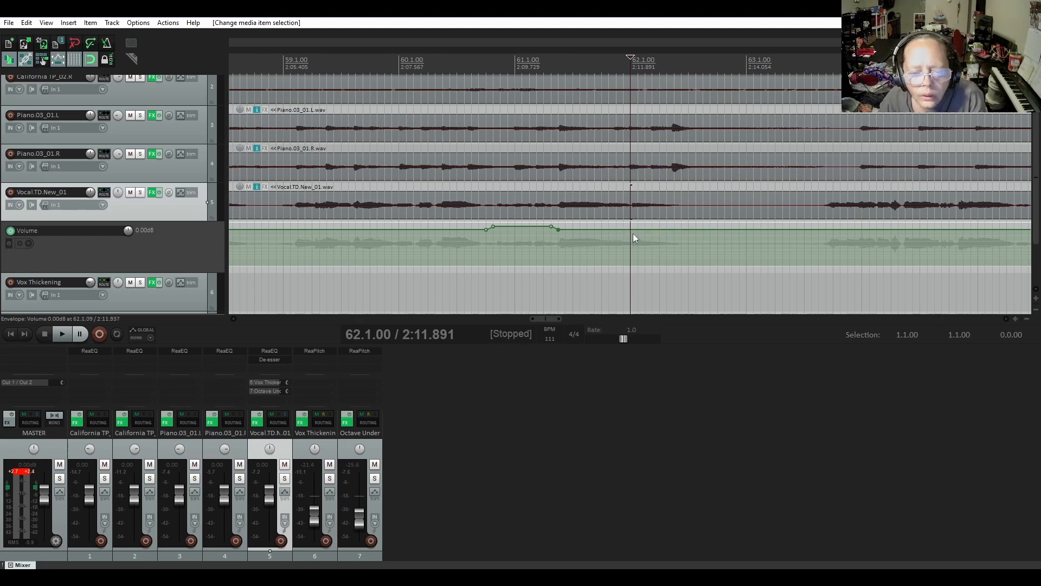
scroll(633, 233, down, 2)
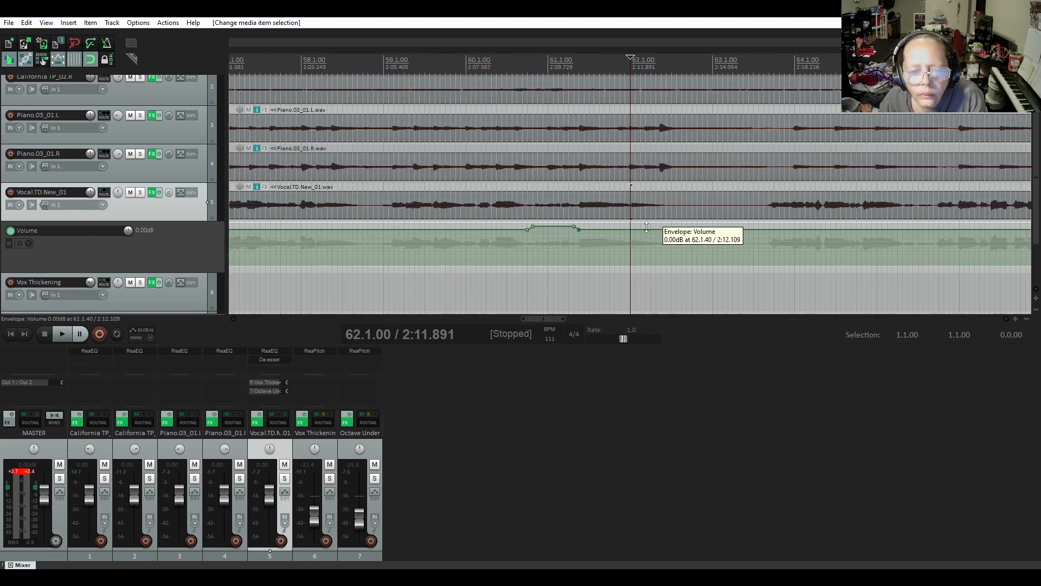
key(space)
key(space)
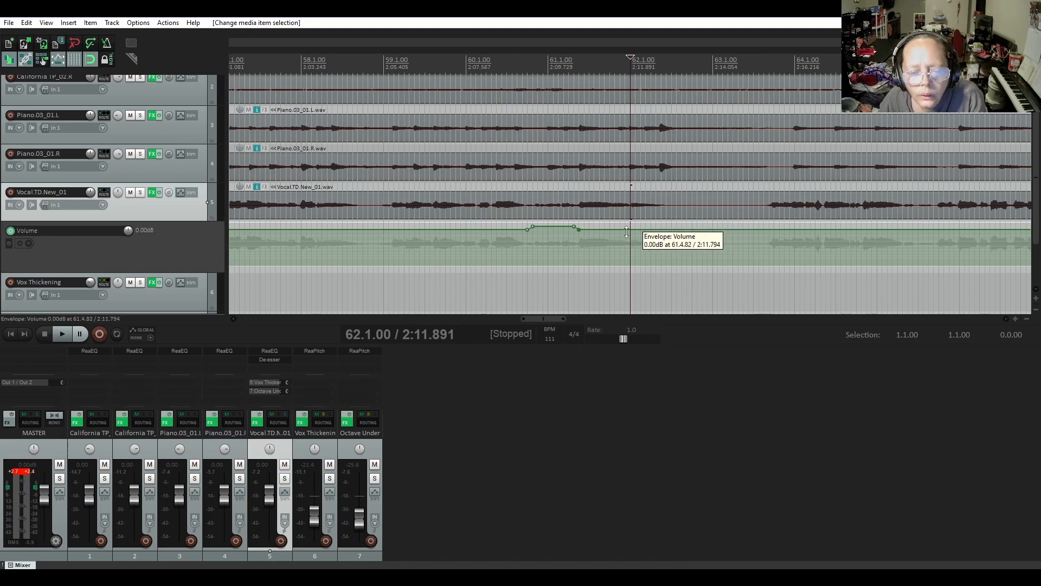
Add four Volume envelope points around the quiet vocal from about 61.4.73 to 62.3 and raise the inner segment to about +3.2 dB.
scroll(628, 231, up, 2)
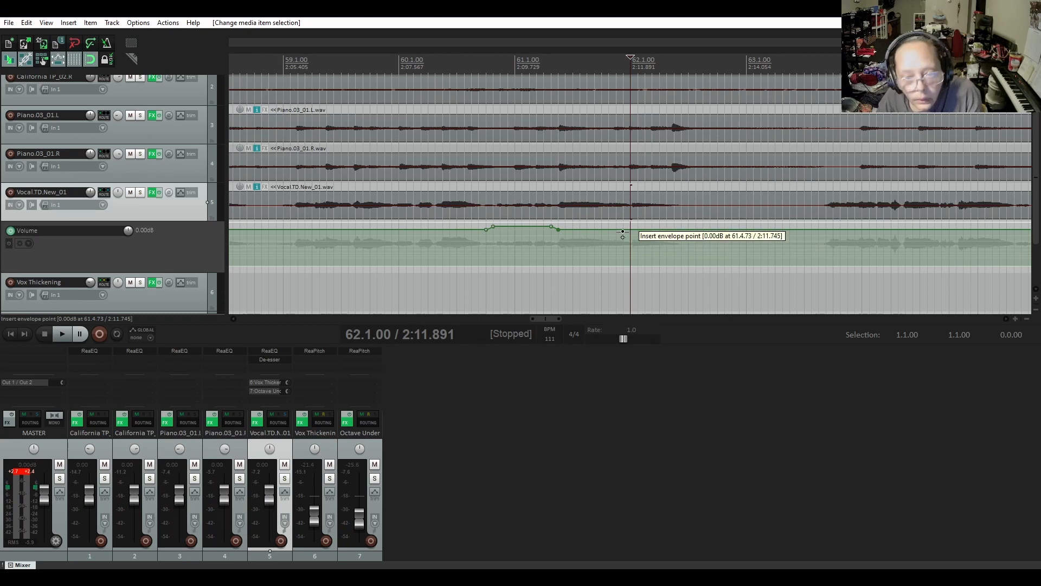
click(622, 230)
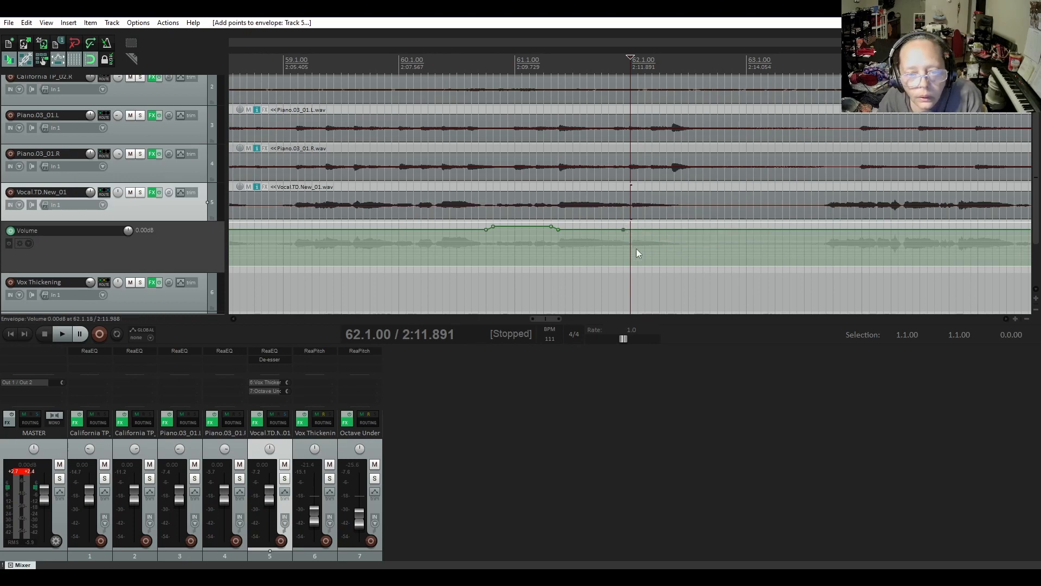
click(681, 230)
click(688, 230)
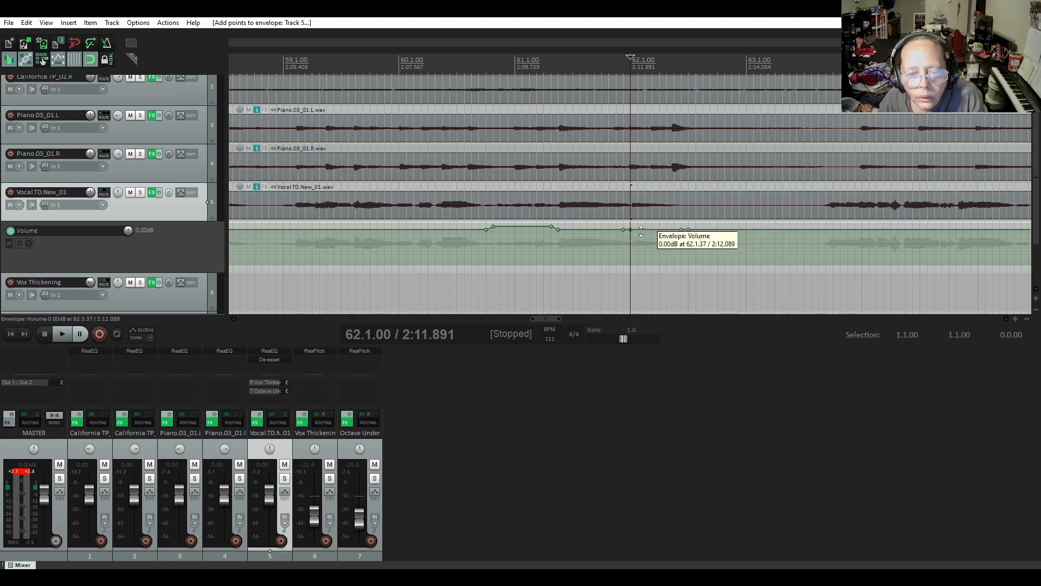
drag(641, 230, 645, 225)
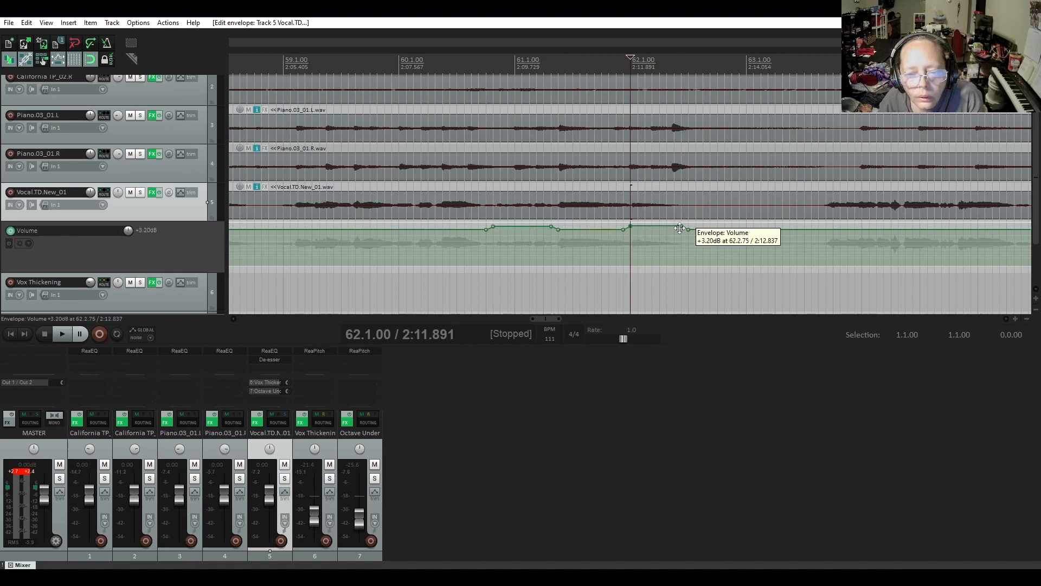
Audition the boosted phrase from 61.2.00 and keep listening to around measure 80 for further level drops.
click(544, 187)
key(space)
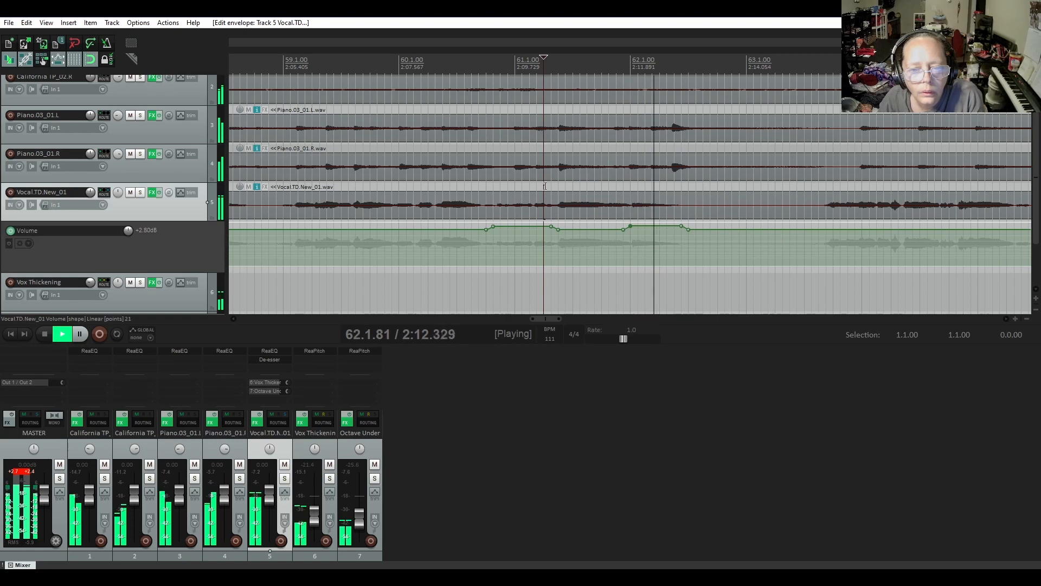
scroll(763, 240, down, 3)
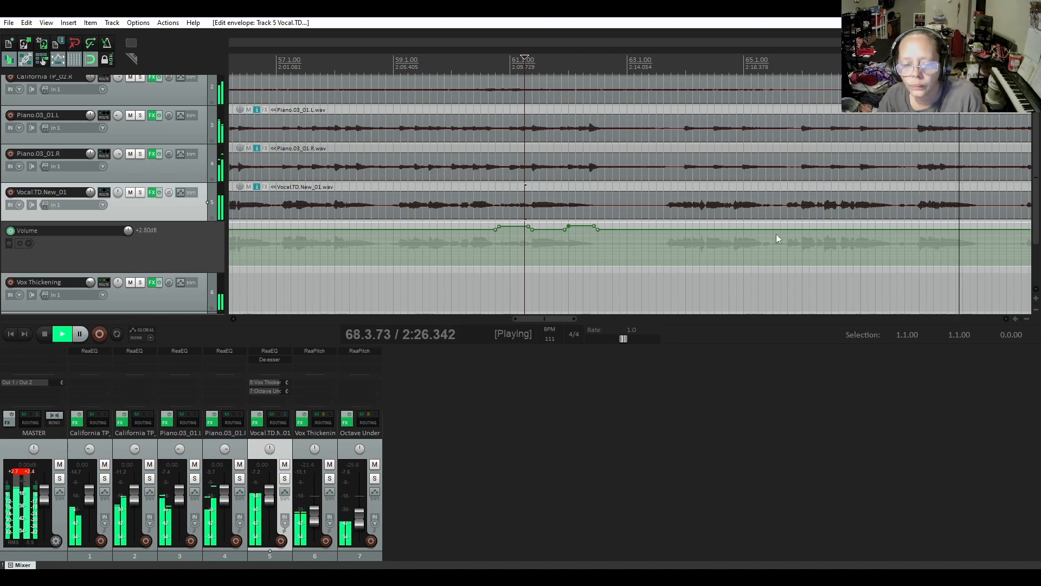
drag(577, 317, 606, 321)
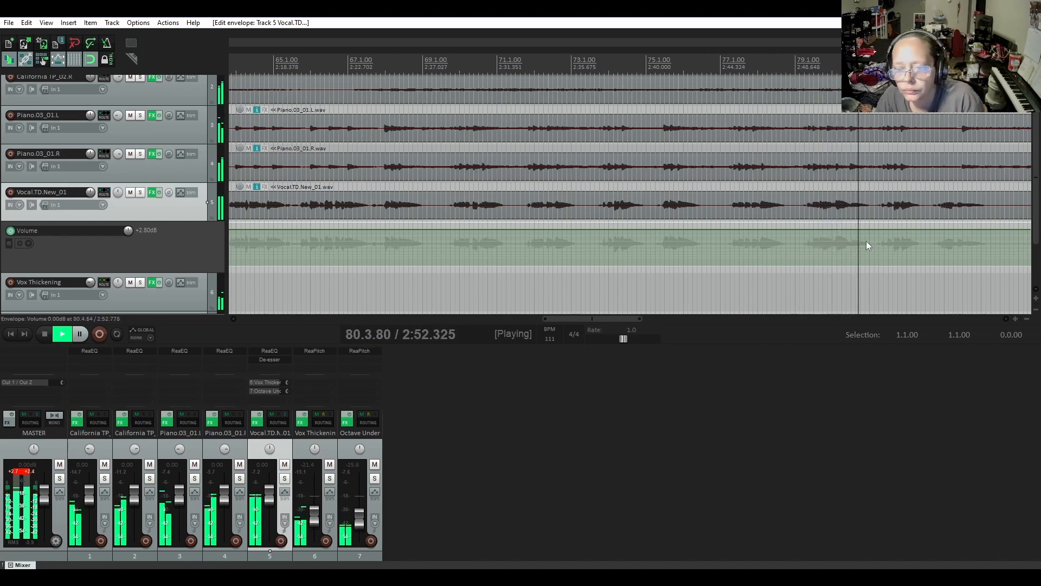
key(space)
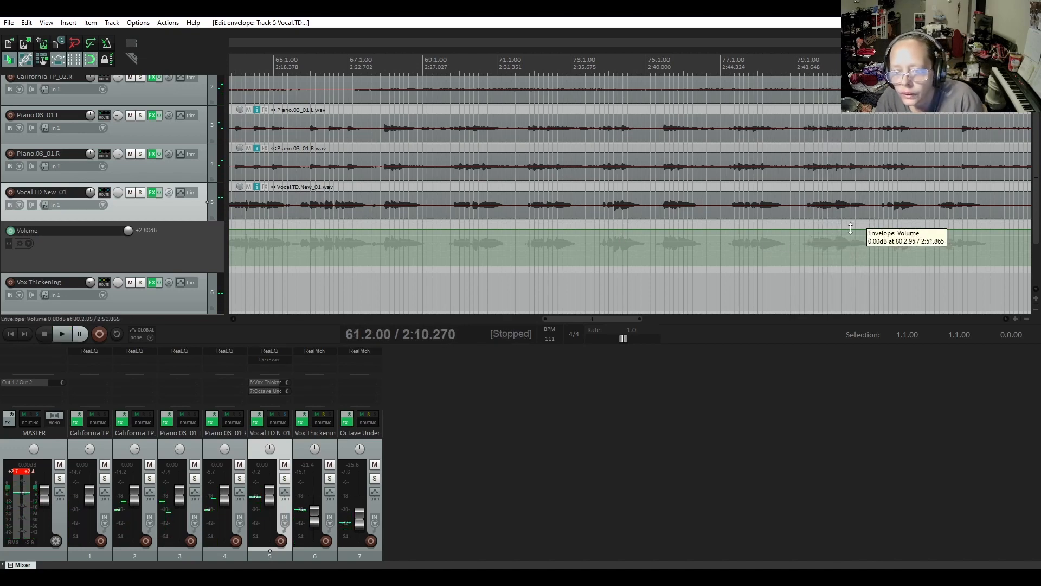
Place the edit cursor at 80.3.00, add four Volume envelope points from about 80.2.81 to 81.1, and raise the inner segment to about +3.2 dB.
click(851, 220)
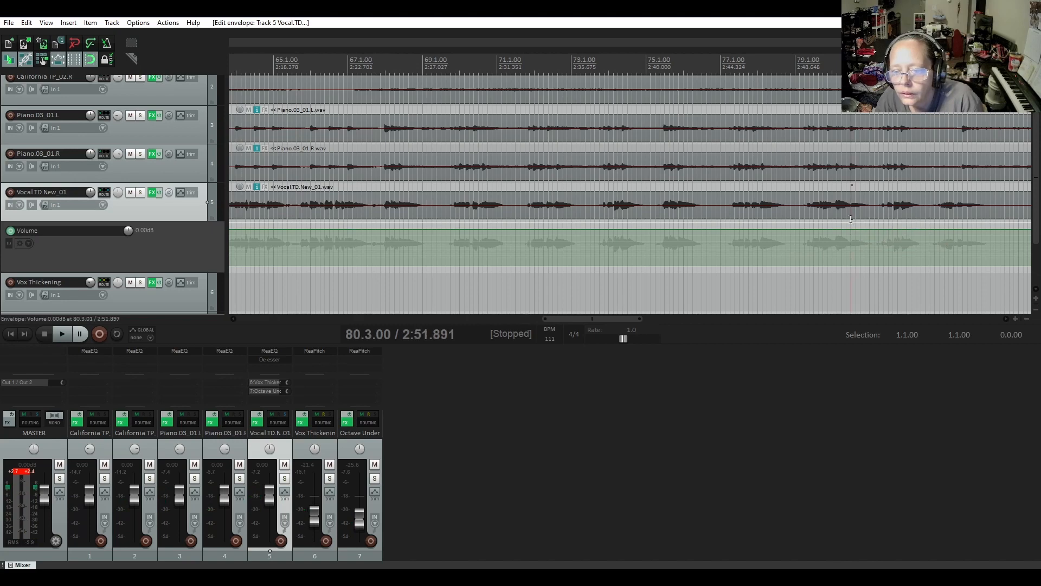
scroll(680, 218, up, 3)
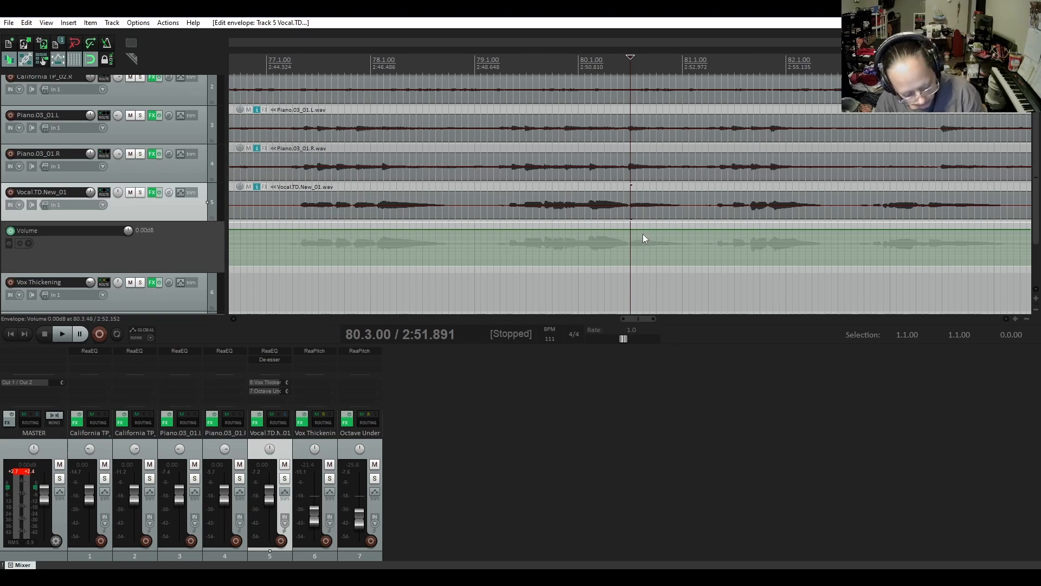
click(624, 230)
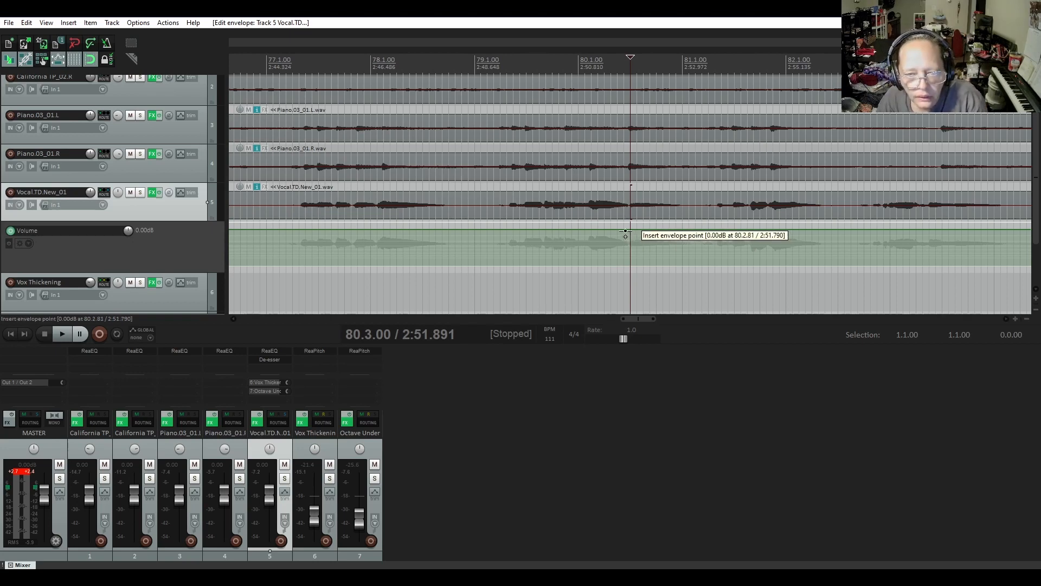
click(630, 230)
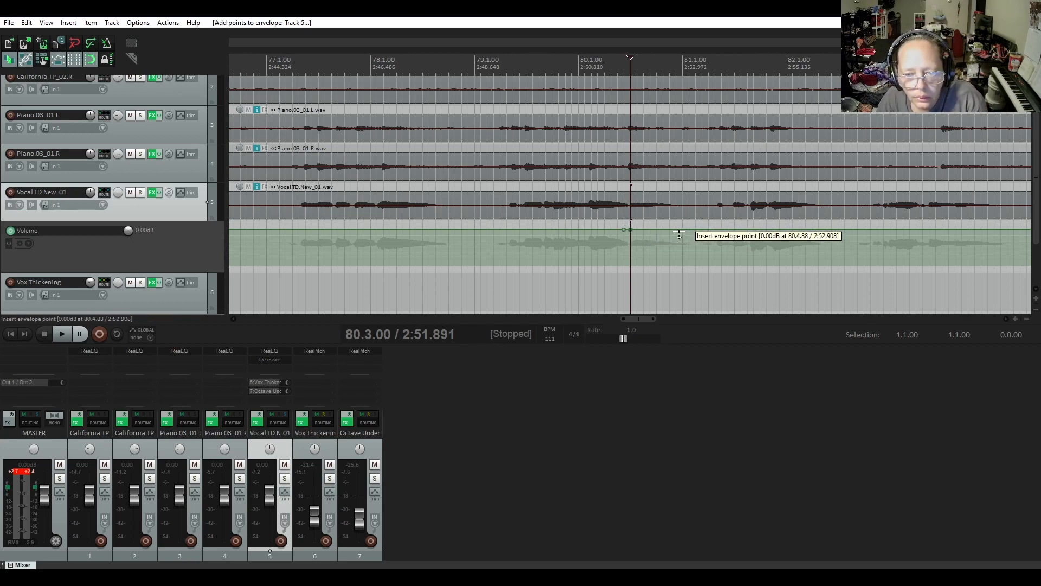
mouse_move(680, 233)
mouse_down()
mouse_move(660, 224)
mouse_move(682, 226)
mouse_up()
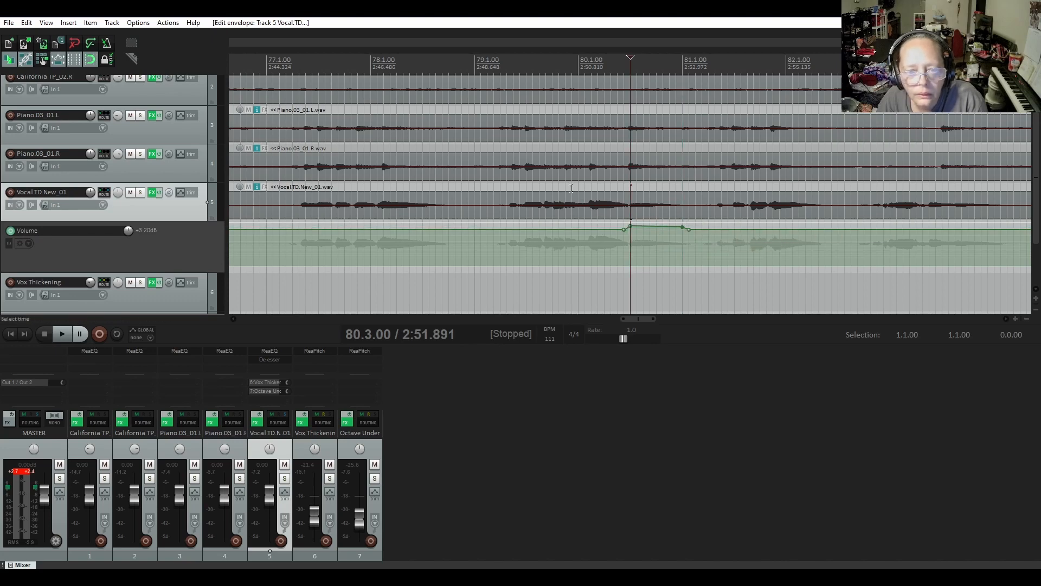
Audition the boosted phrase end from 79.4.75 and keep listening to around measure 83.
click(572, 188)
key(space)
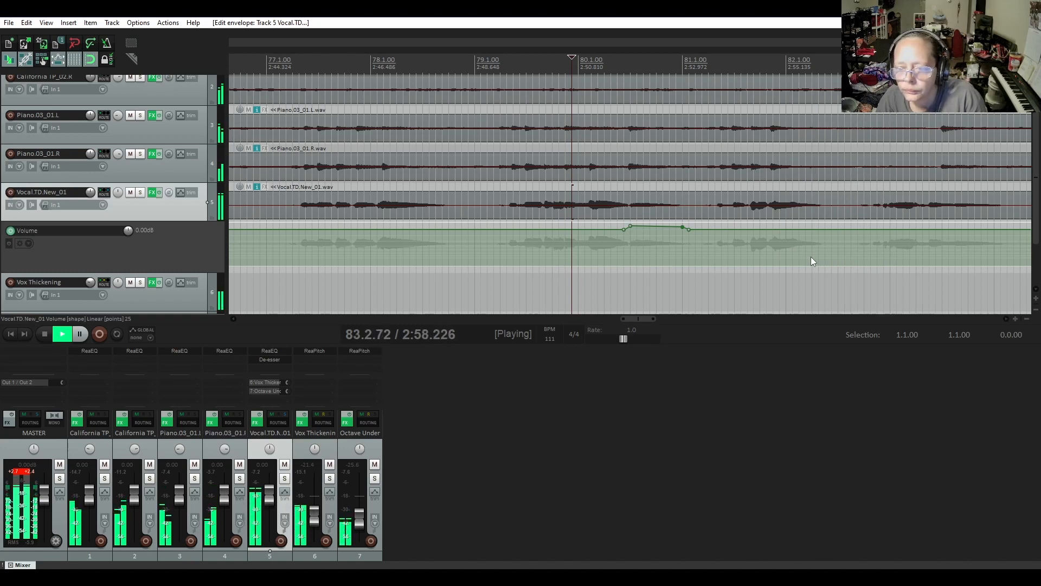
key(space)
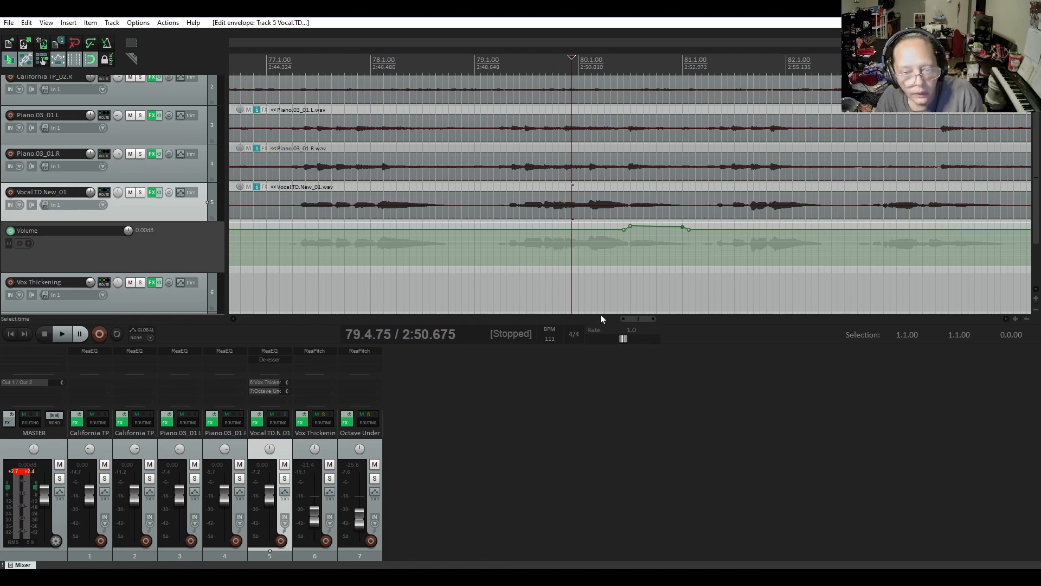
Add four Volume envelope points from about 83.2.25 to 84.1.75 on the vocal, then raise the inner segment with a slight downward slope.
drag(643, 321, 659, 320)
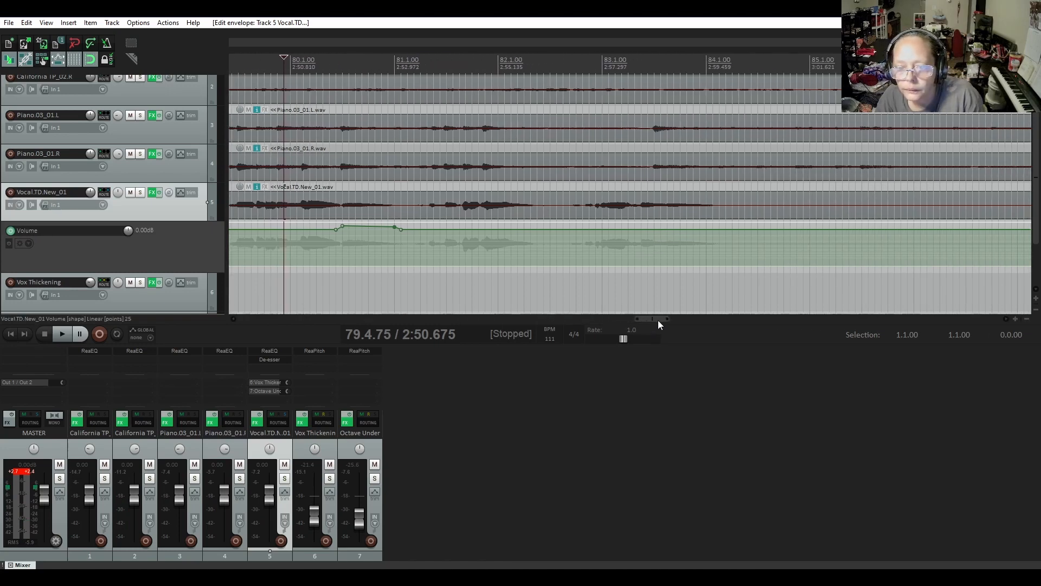
shift+click(637, 230)
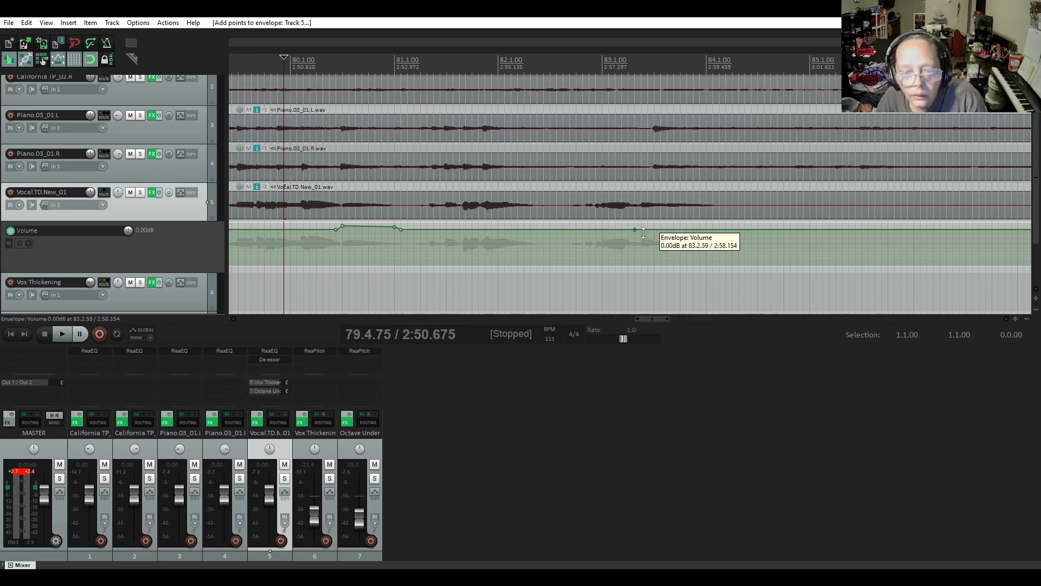
scroll(643, 233, up, 2)
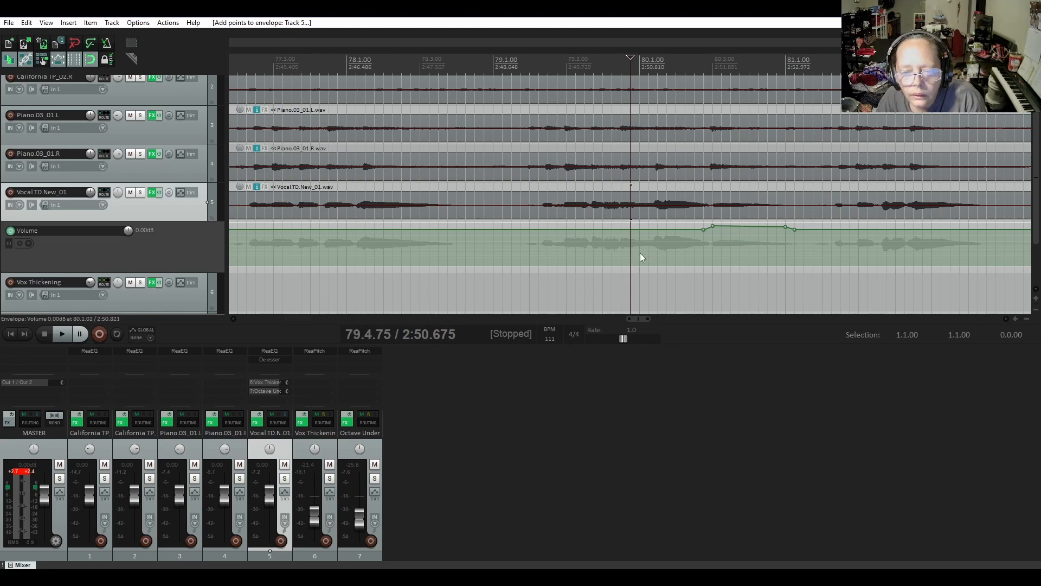
scroll(640, 258, down, 1)
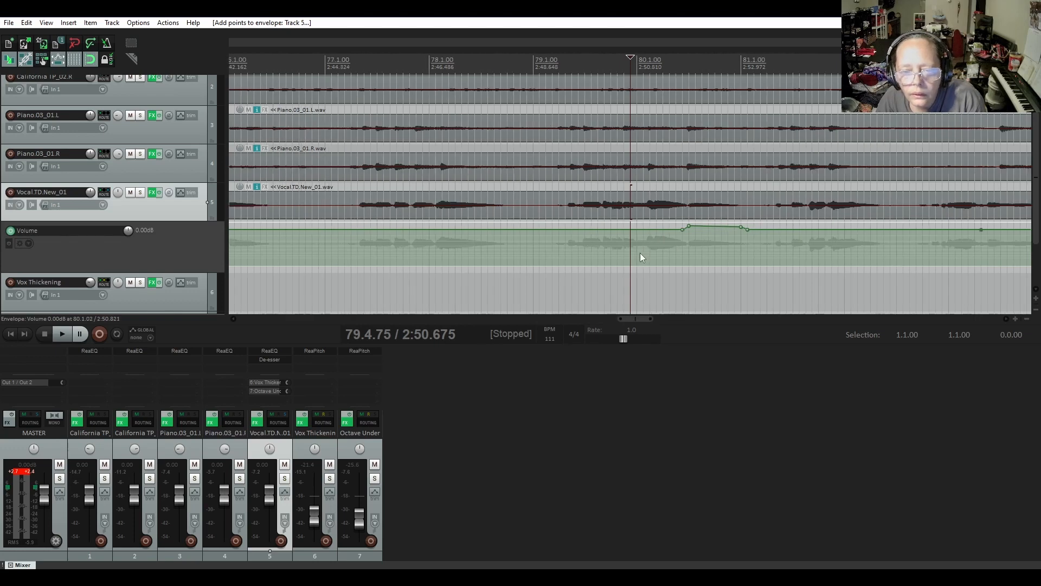
click(984, 217)
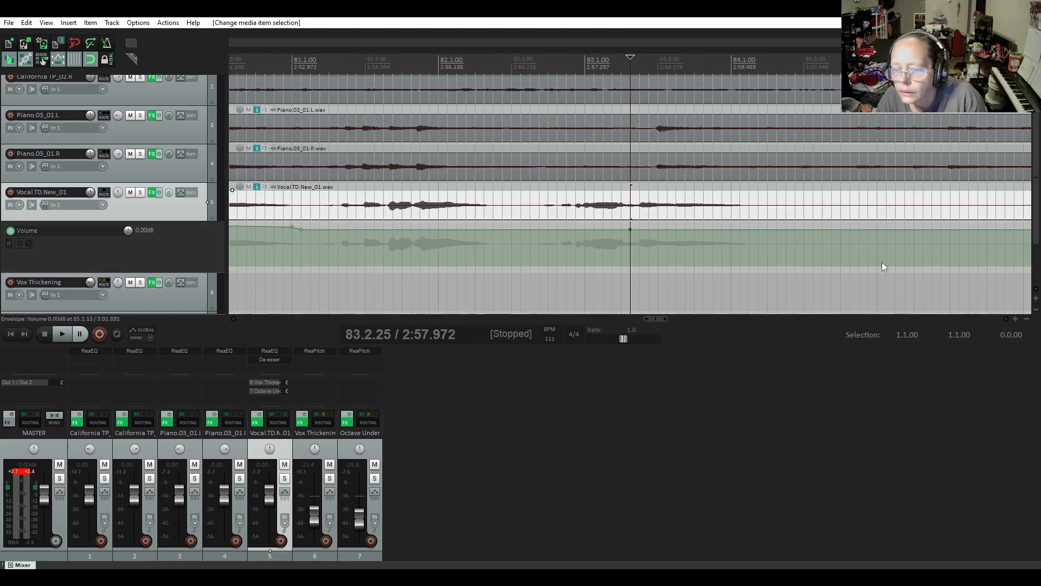
click(640, 238)
click(749, 230)
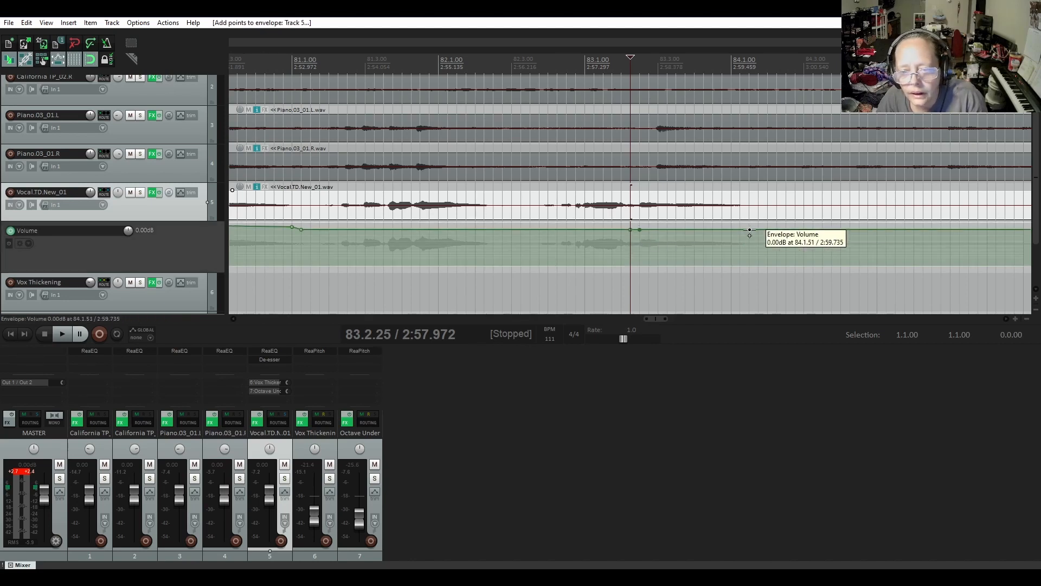
click(759, 231)
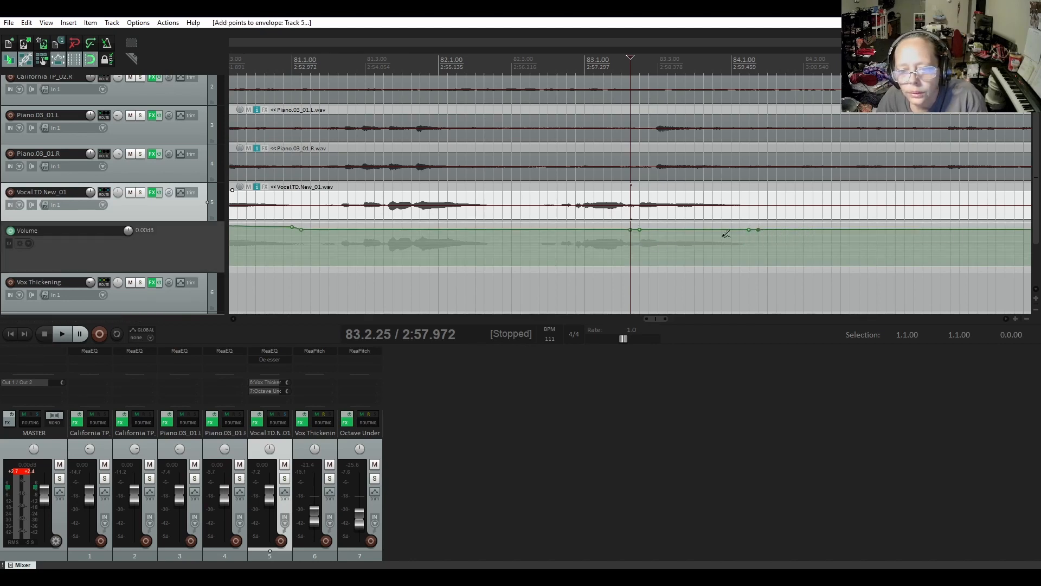
drag(672, 231, 673, 225)
drag(749, 226, 749, 227)
Audition the boosted final phrase at measures 83 to 84, starting from 82.3.50.
click(530, 186)
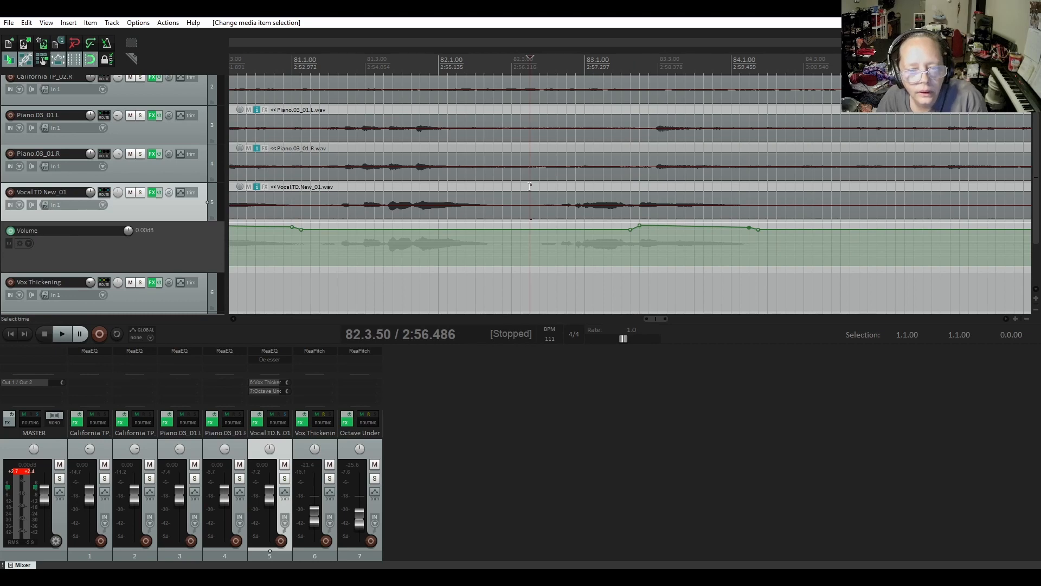
key(space)
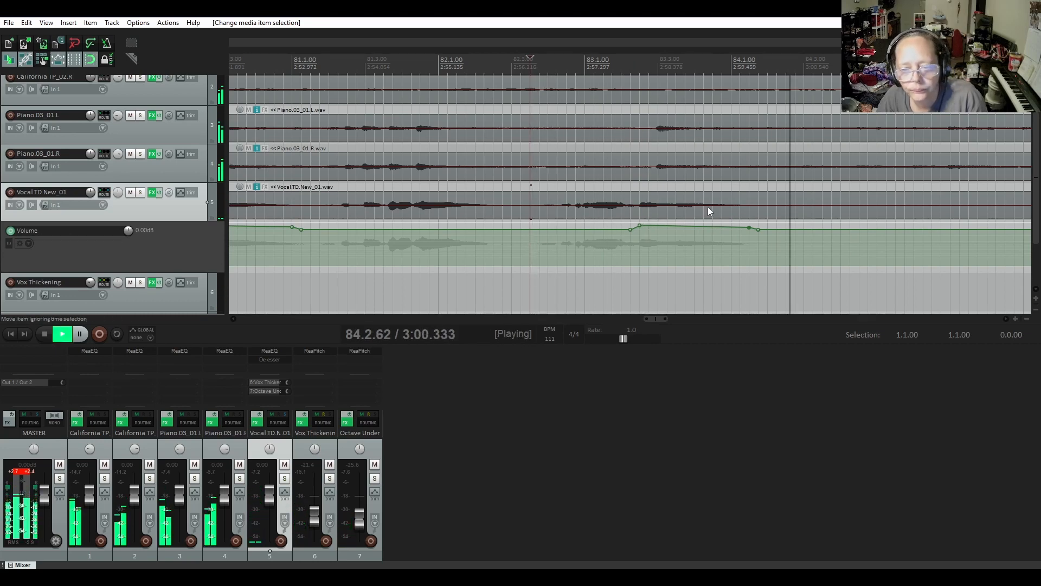
key(space)
Play the next vocal section from 98.3.00 to around measure 103 to check for level drops.
scroll(744, 222, down, 5)
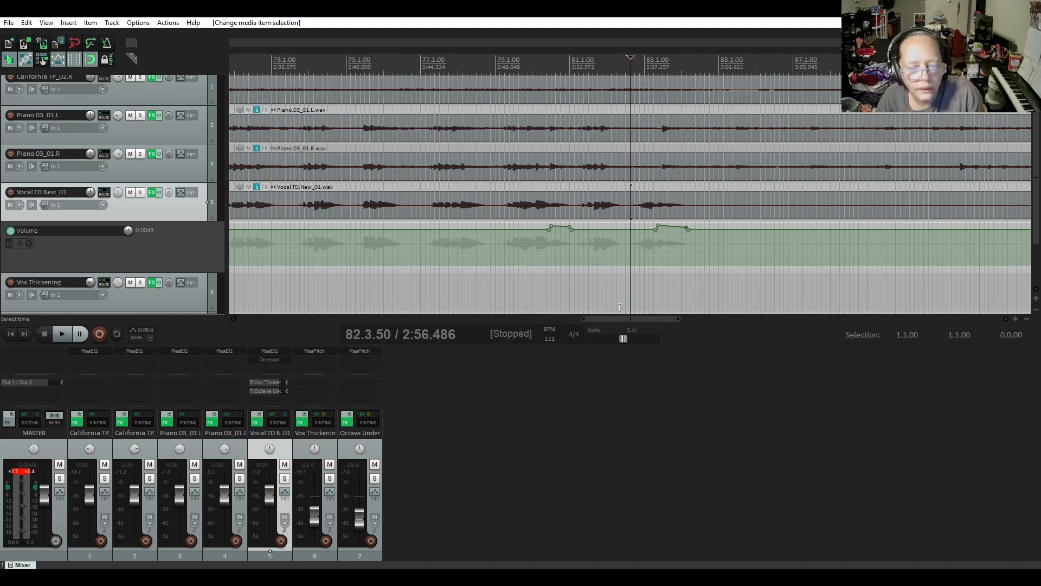
drag(612, 319, 686, 319)
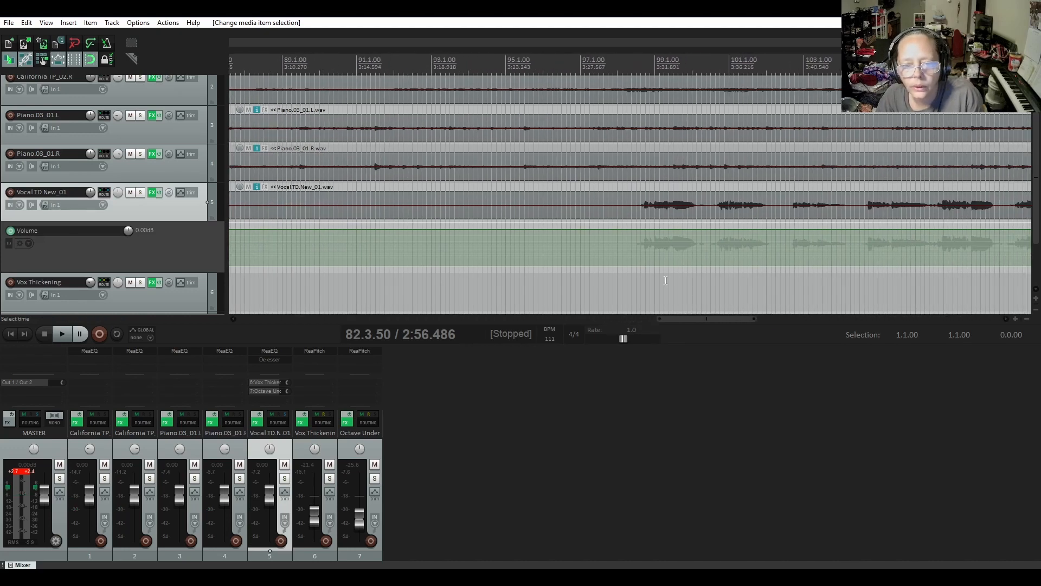
click(638, 219)
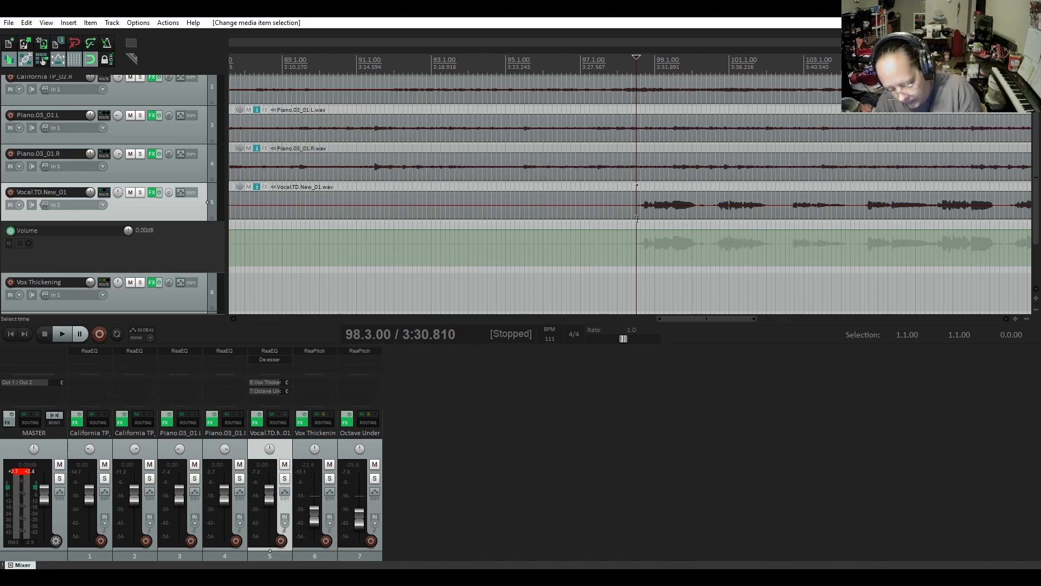
key(space)
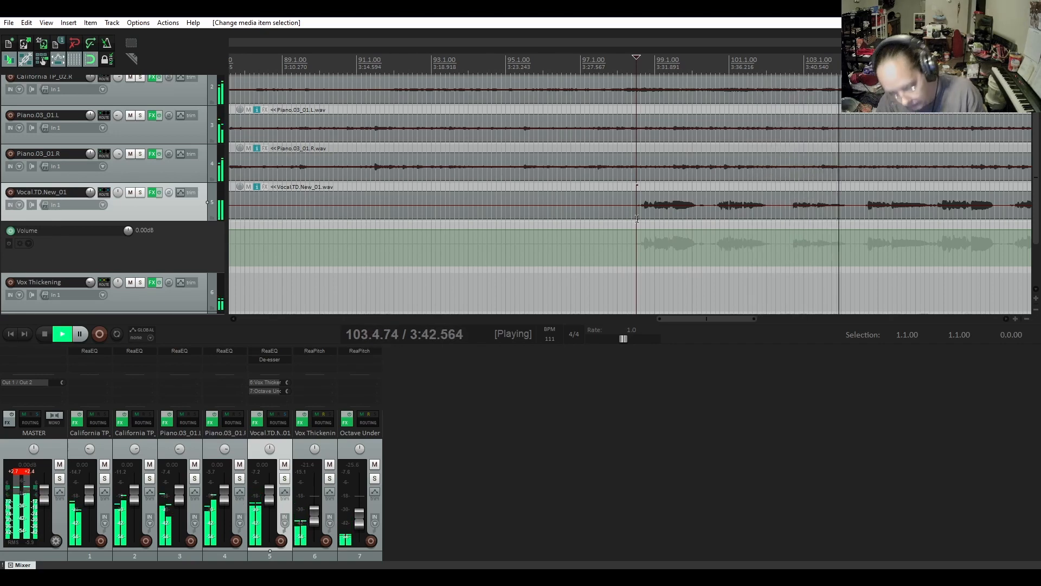
key(space)
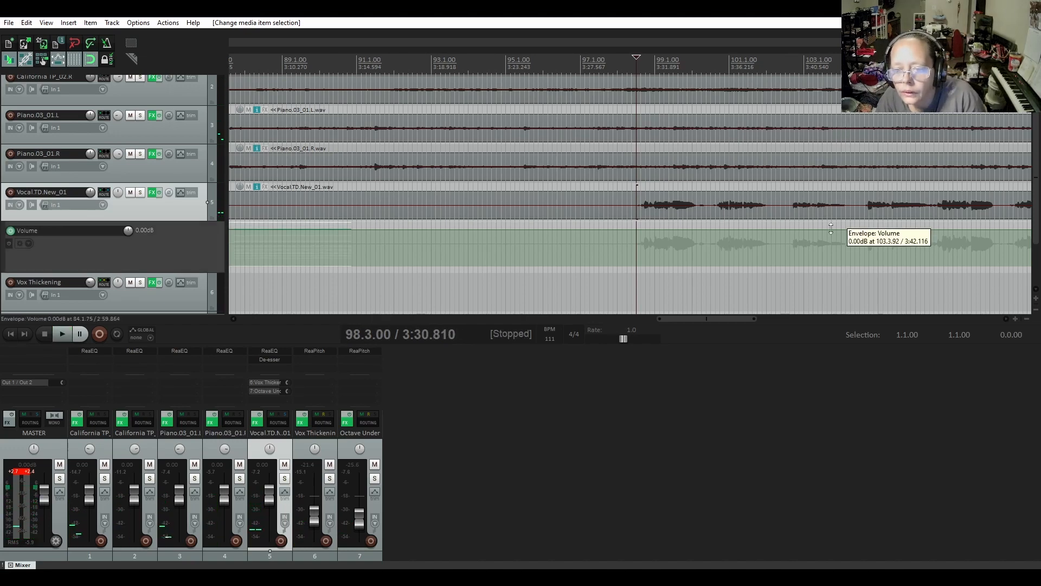
Add four Volume envelope points from about 103.3.75 to 104.1.75 on the vocal, then raise the inner segment with a slight downward slope.
click(828, 223)
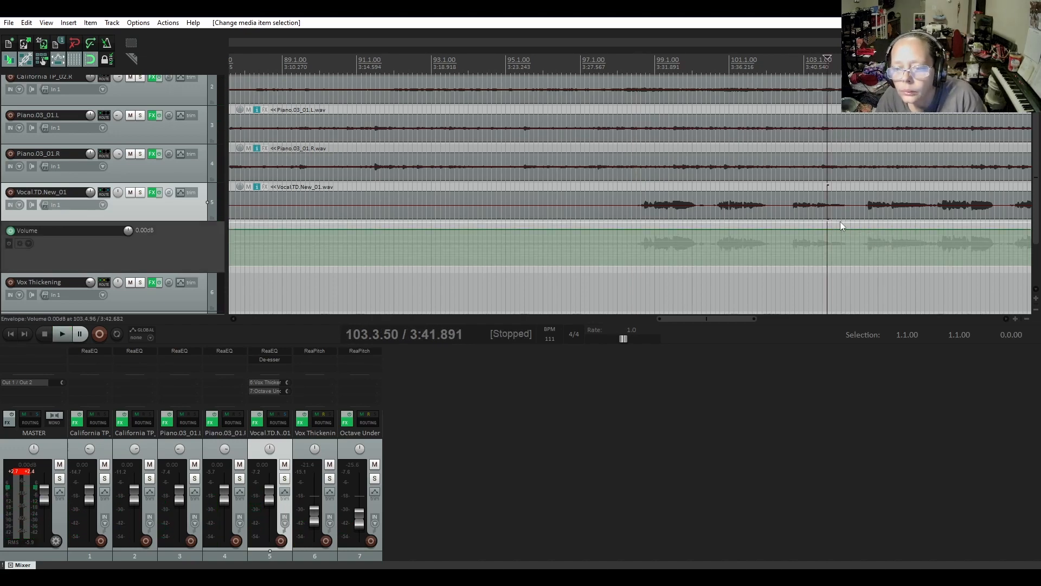
scroll(836, 218, up, 5)
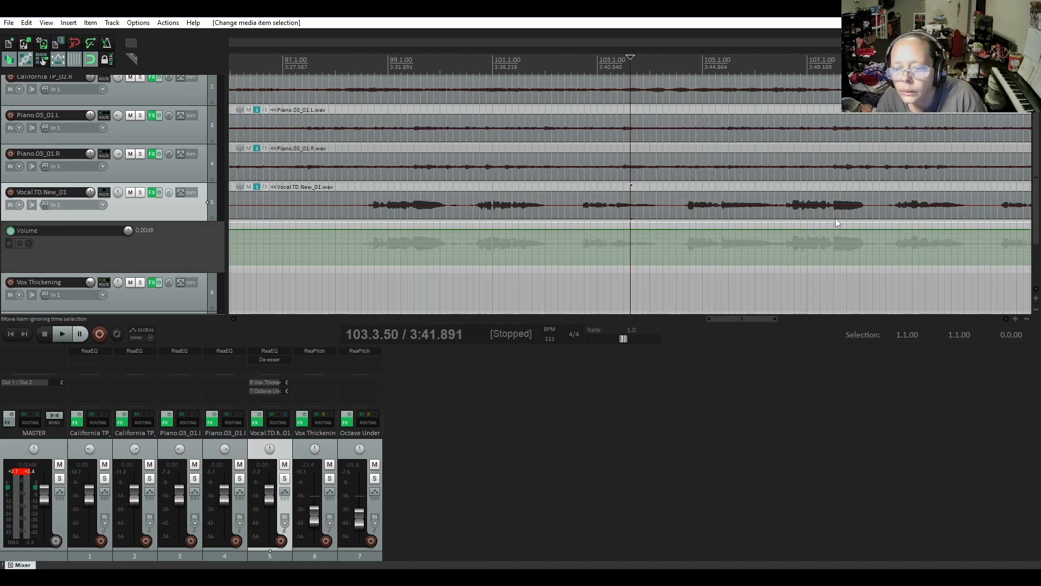
shift+click(641, 230)
shift+click(704, 229)
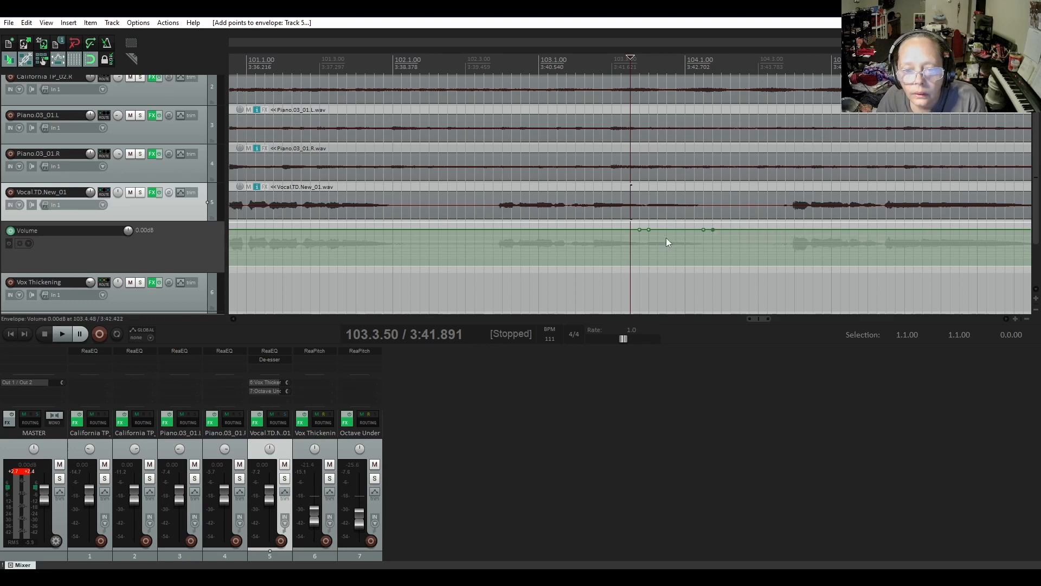
drag(663, 229, 705, 229)
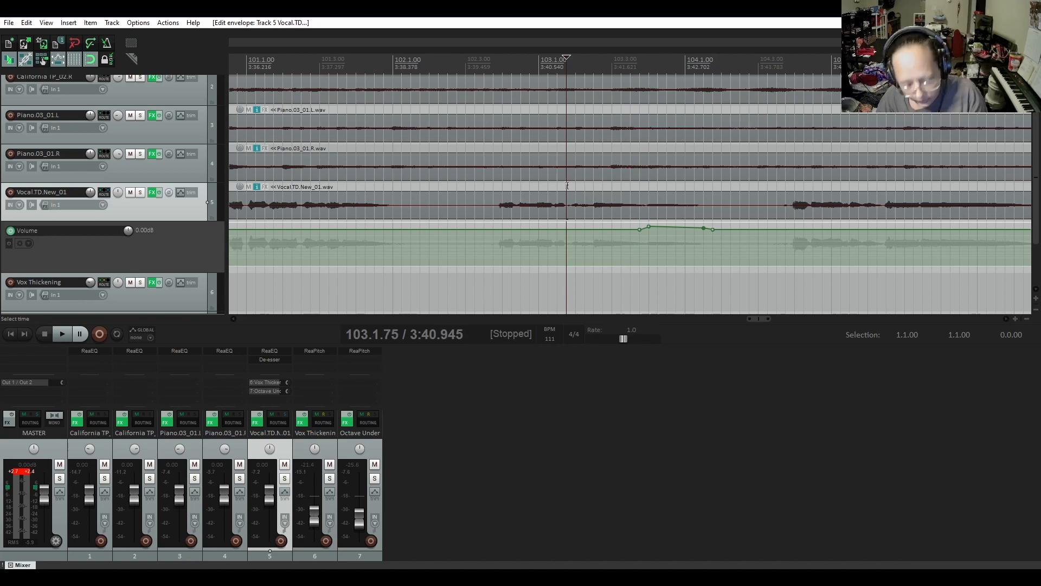
Audition the boosted phrase end from 103.1.75, then raise the segment between its inner Volume points slightly more.
key(space)
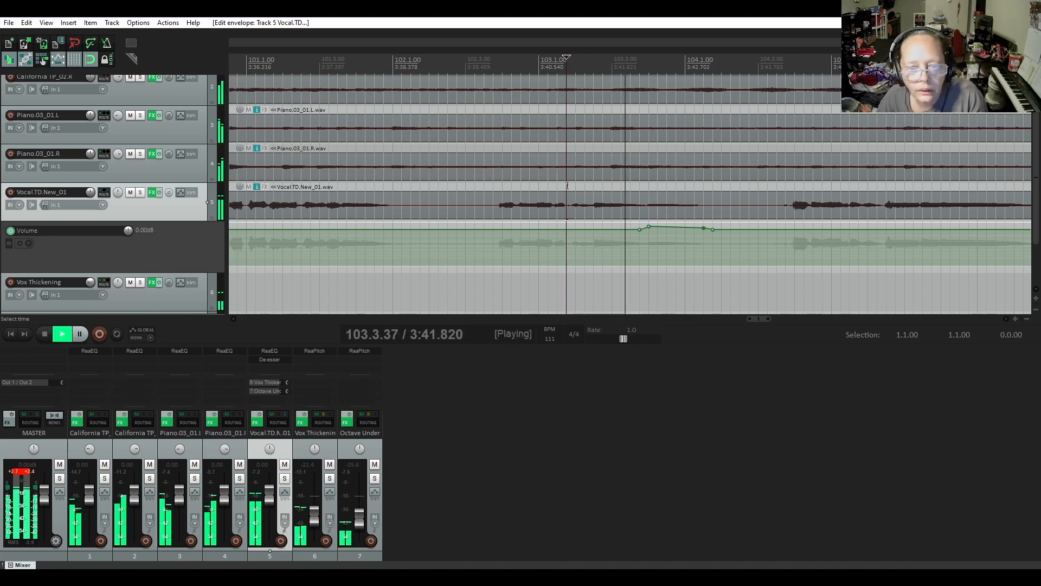
key(space)
drag(672, 228, 672, 227)
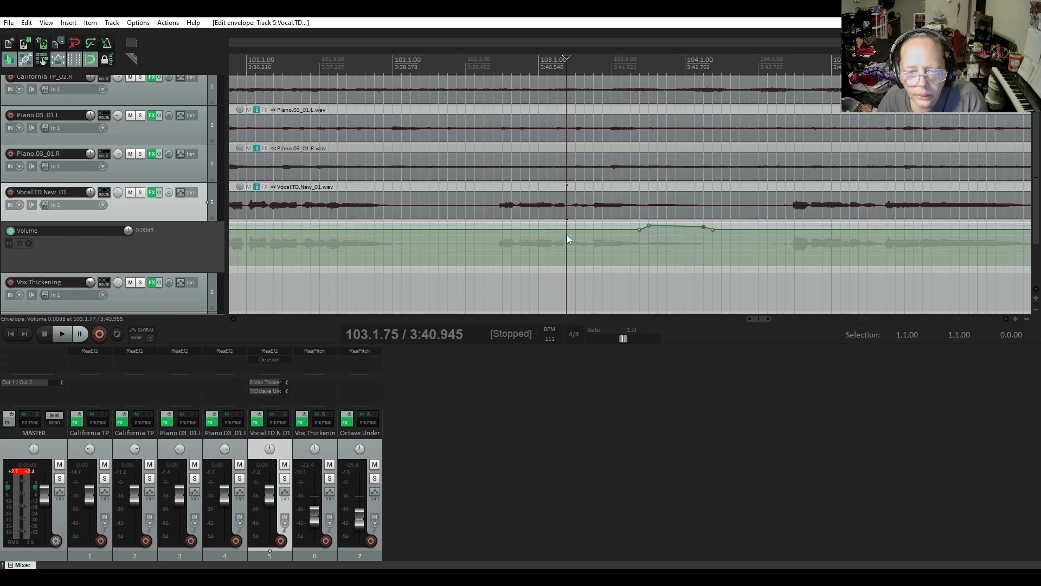
Replay the readjusted boost from 103.1.75 and keep listening for level drops to around measure 112.
key(space)
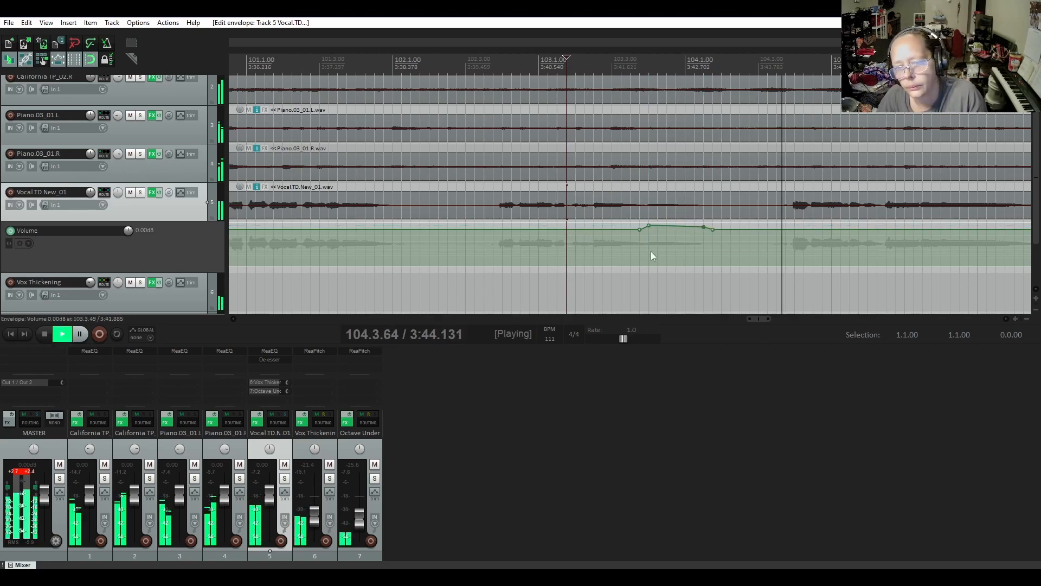
scroll(787, 258, down, 2)
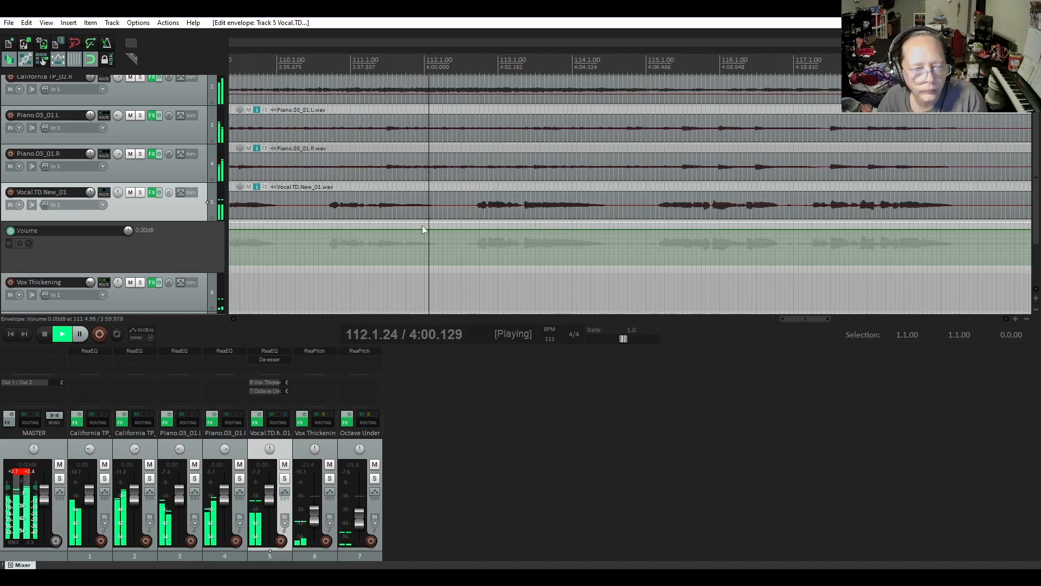
key(space)
Add four Volume envelope points from about 111.3.75 to 112.1.75 on the vocal, then raise the inner segment with a slight downward slope.
click(402, 225)
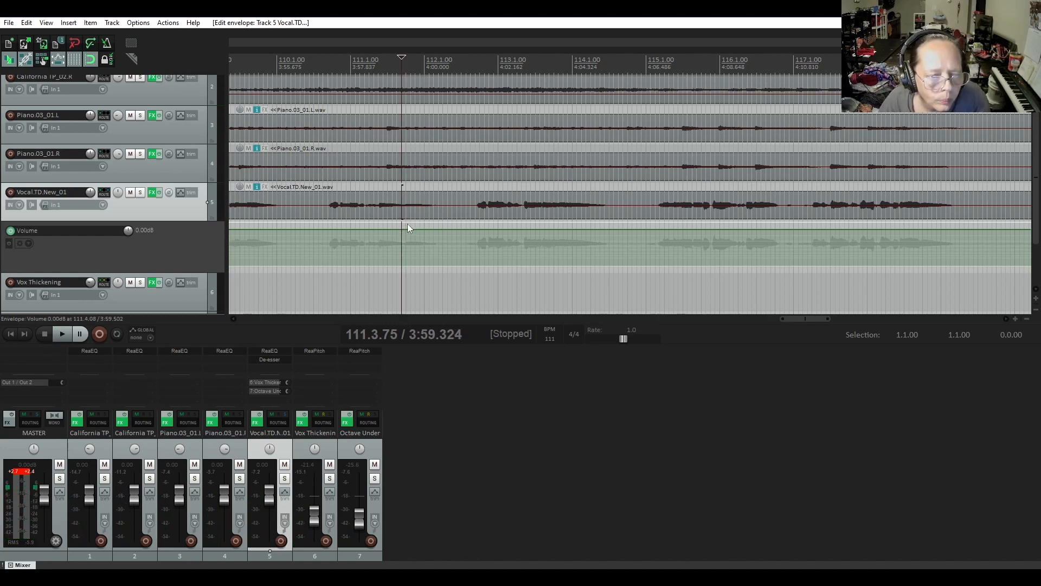
scroll(408, 223, up, 1)
scroll(629, 216, up, 1)
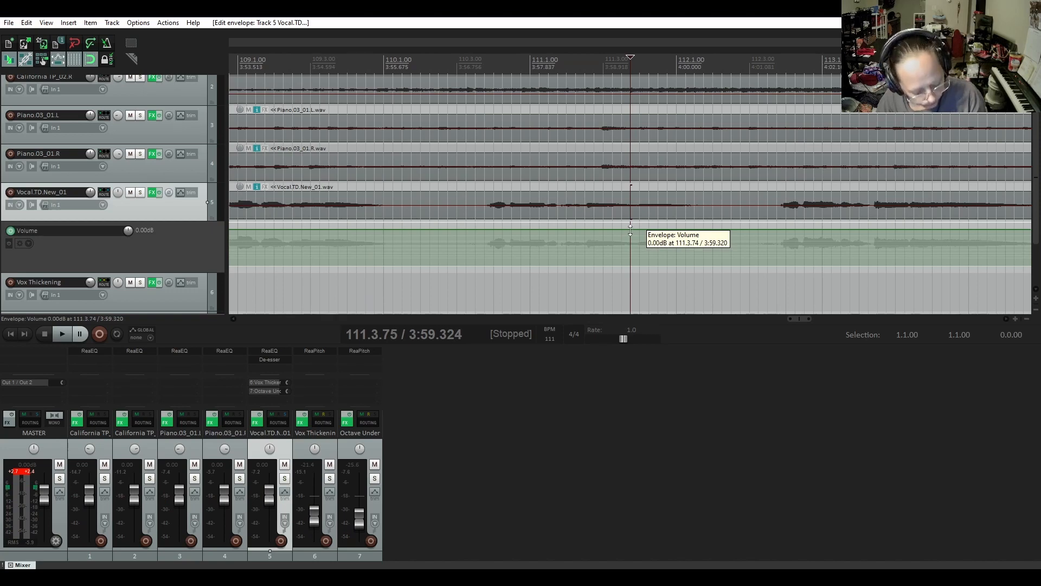
click(631, 230)
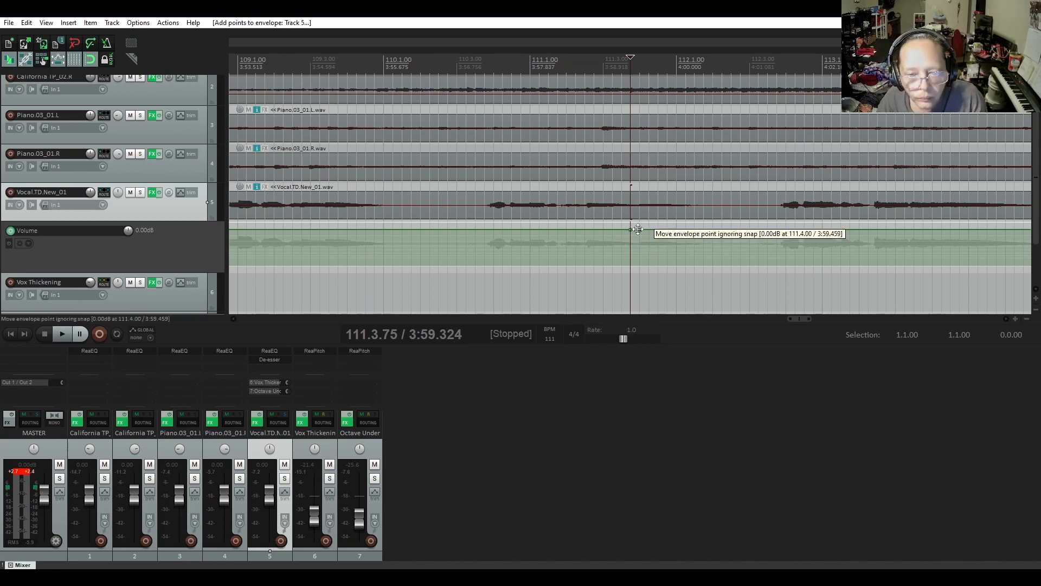
click(694, 230)
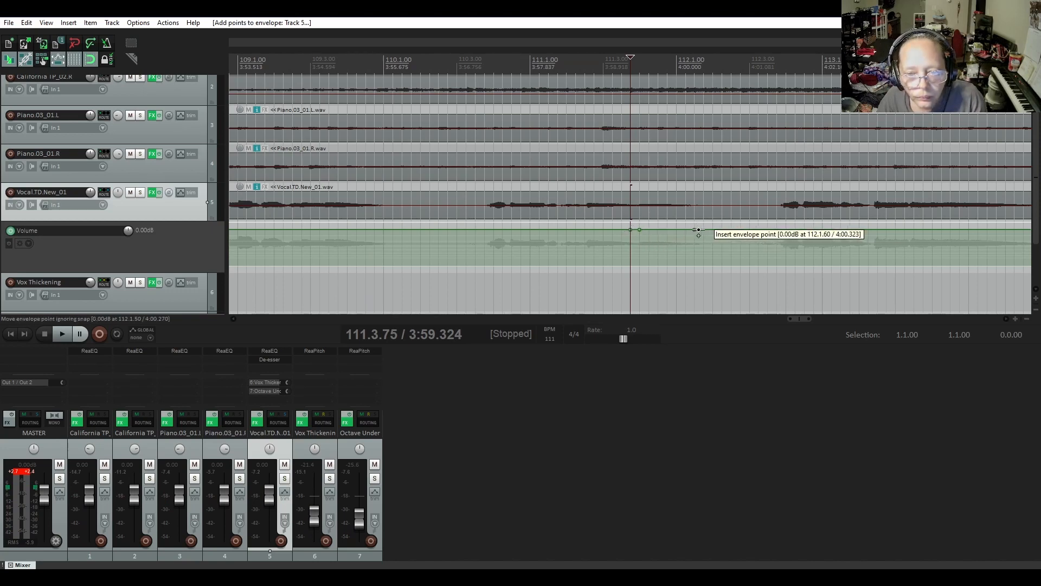
drag(665, 230, 695, 227)
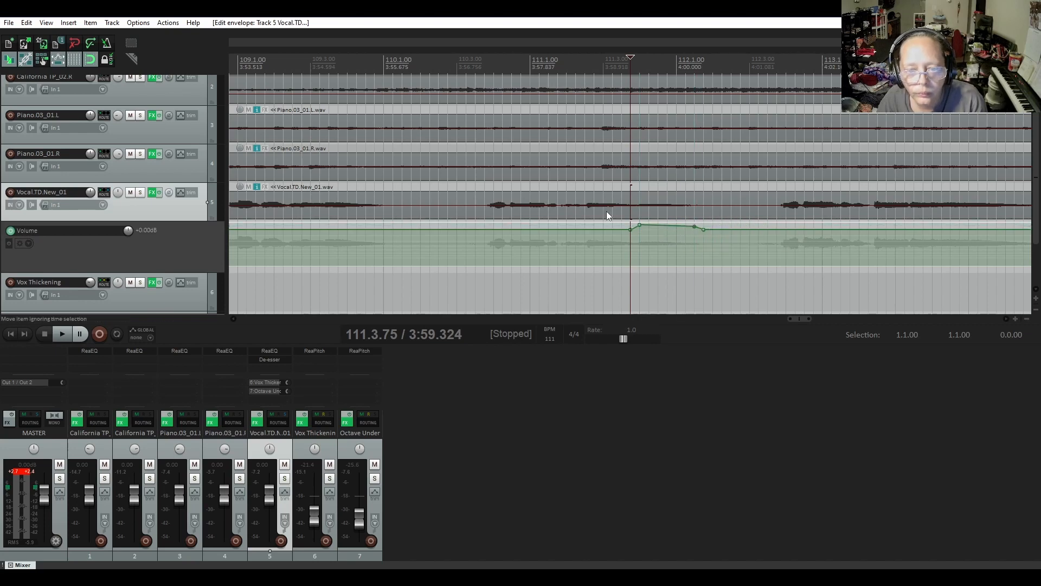
Audition the boosted phrase end from 111.2.00 and keep listening to the vocal past measure 132.
key(space)
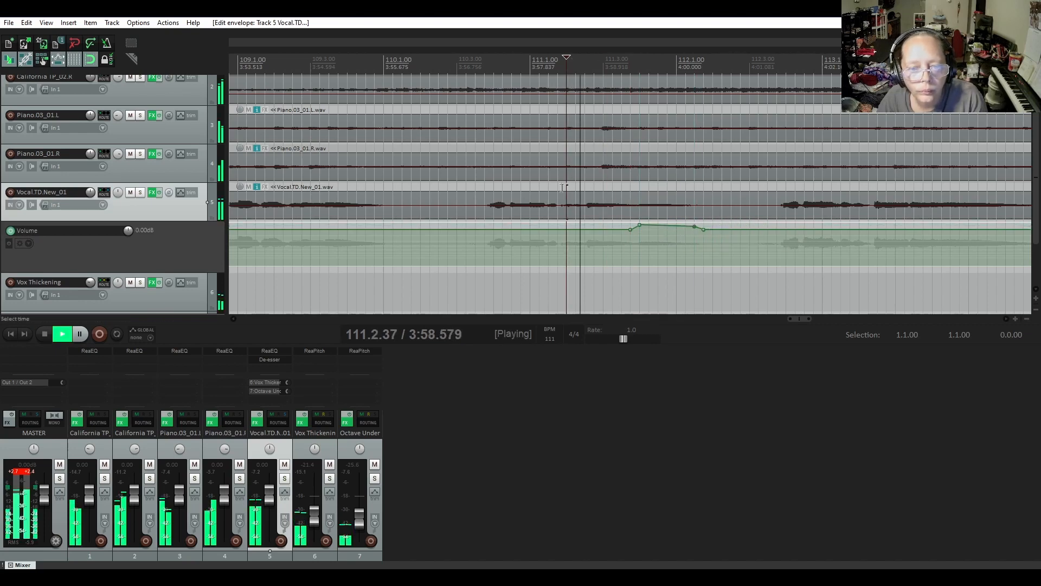
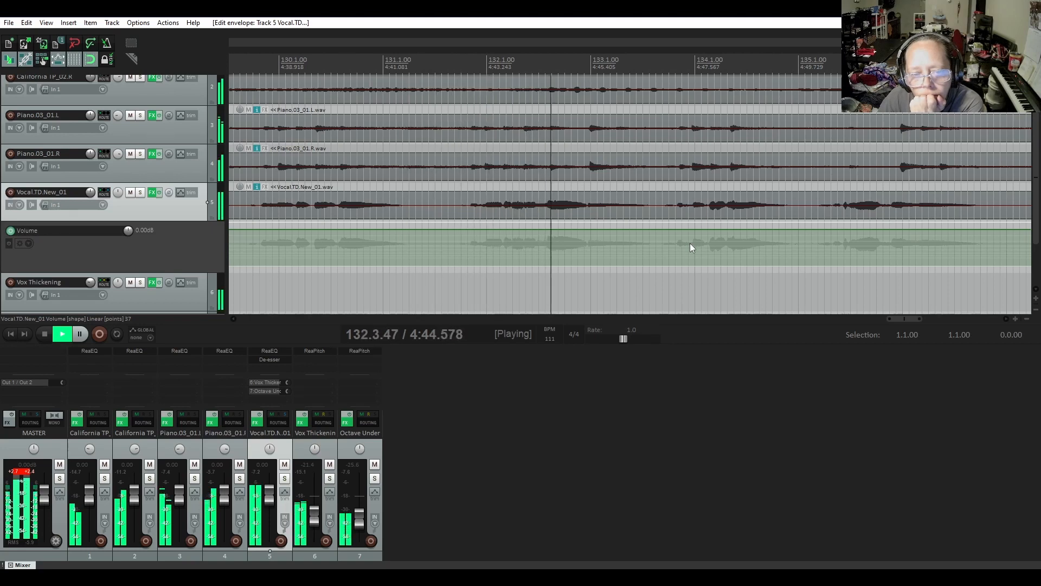
key(space)
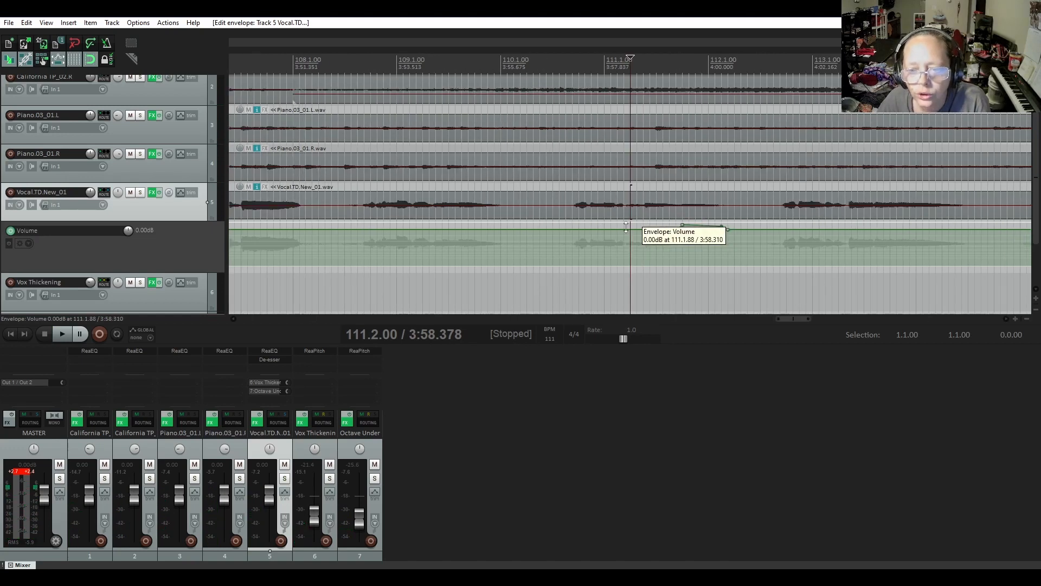
Spot-check the vocal level with short playbacks from 118.2.50, just before measure 123 and 124.4.50.
drag(800, 320, 834, 325)
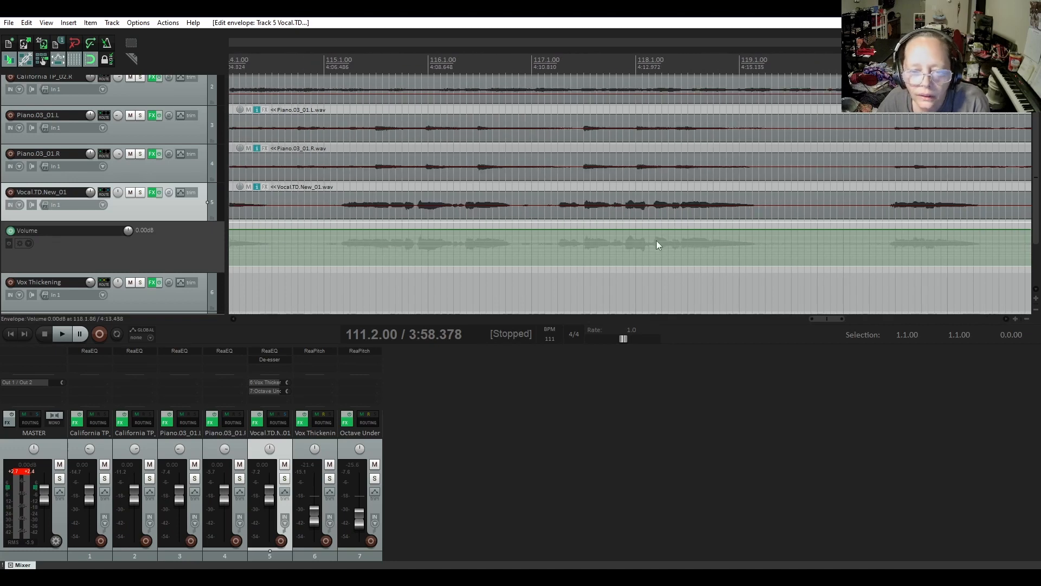
click(676, 219)
key(space)
key(space)
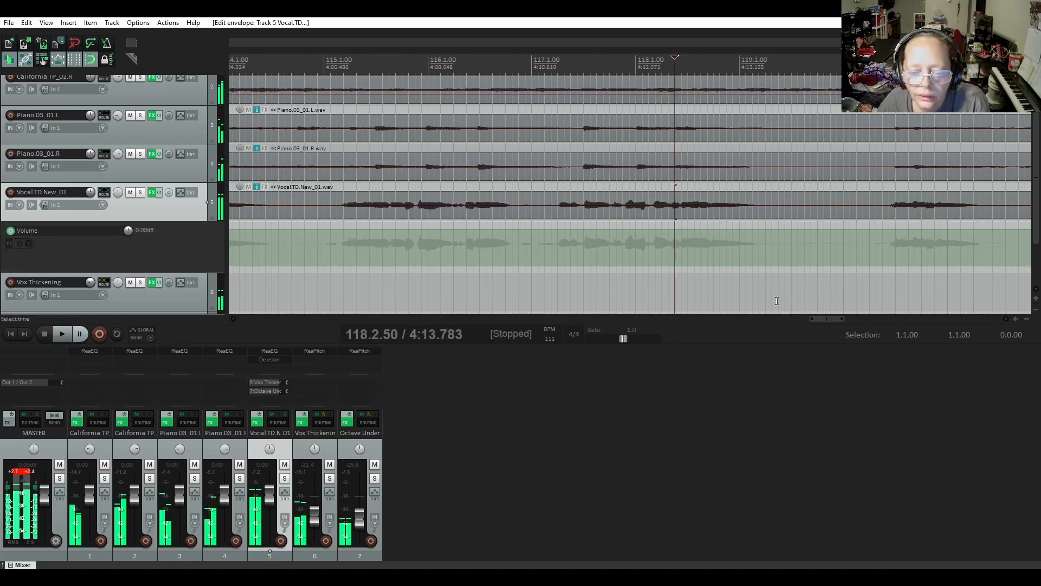
drag(820, 318, 846, 321)
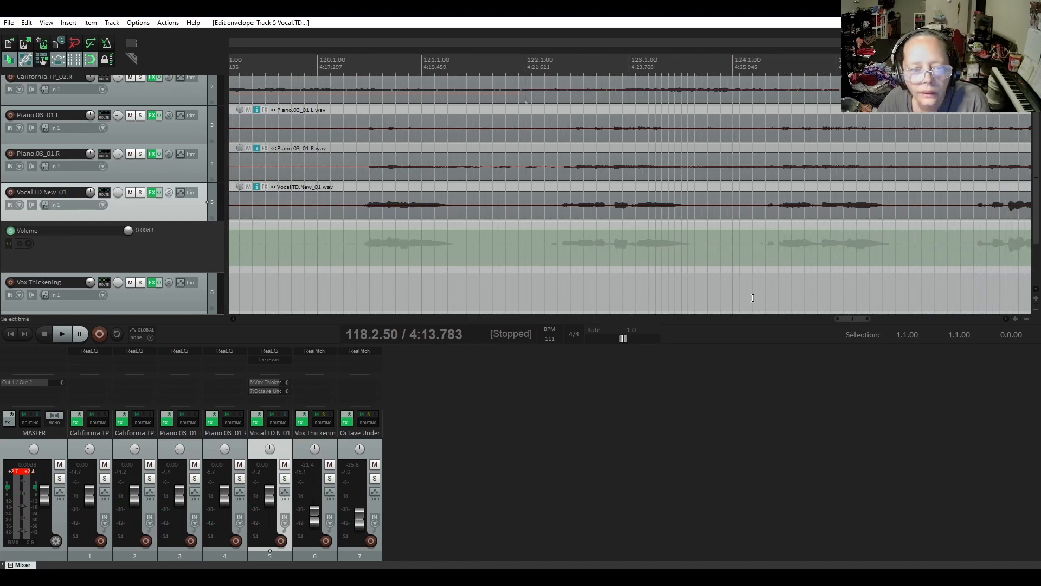
click(623, 223)
key(space)
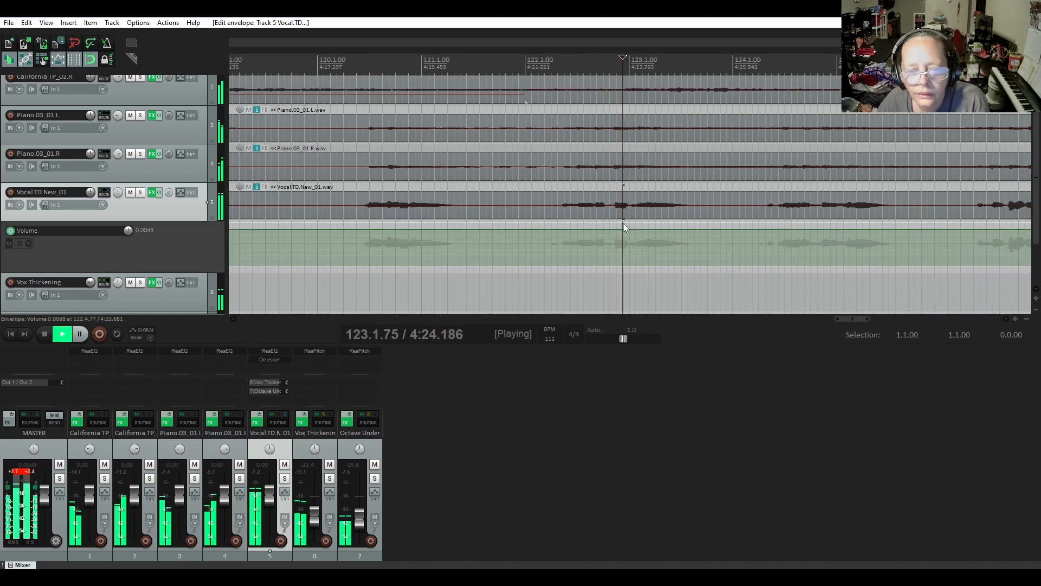
key(space)
click(822, 229)
key(space)
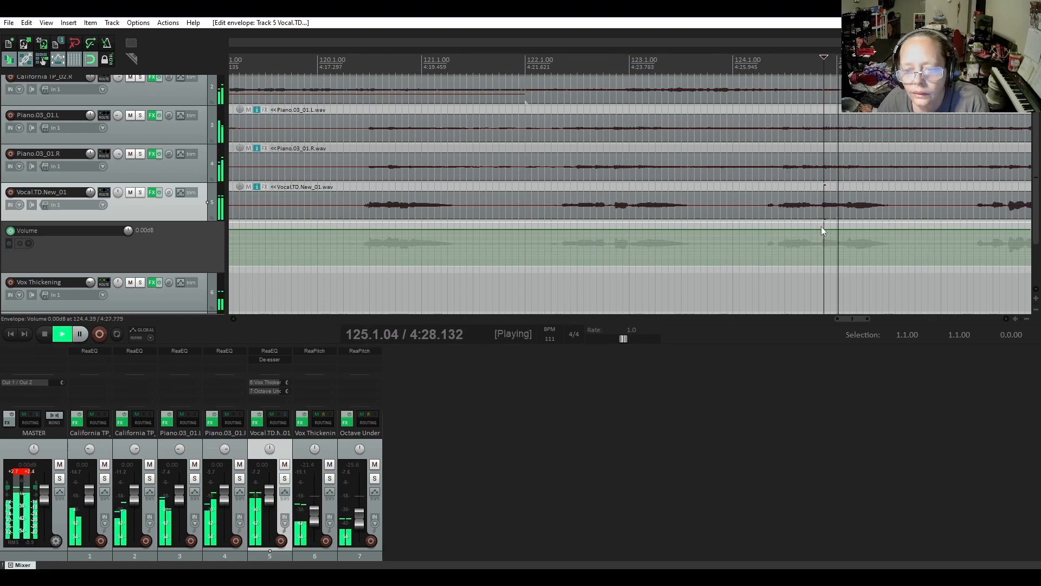
key(space)
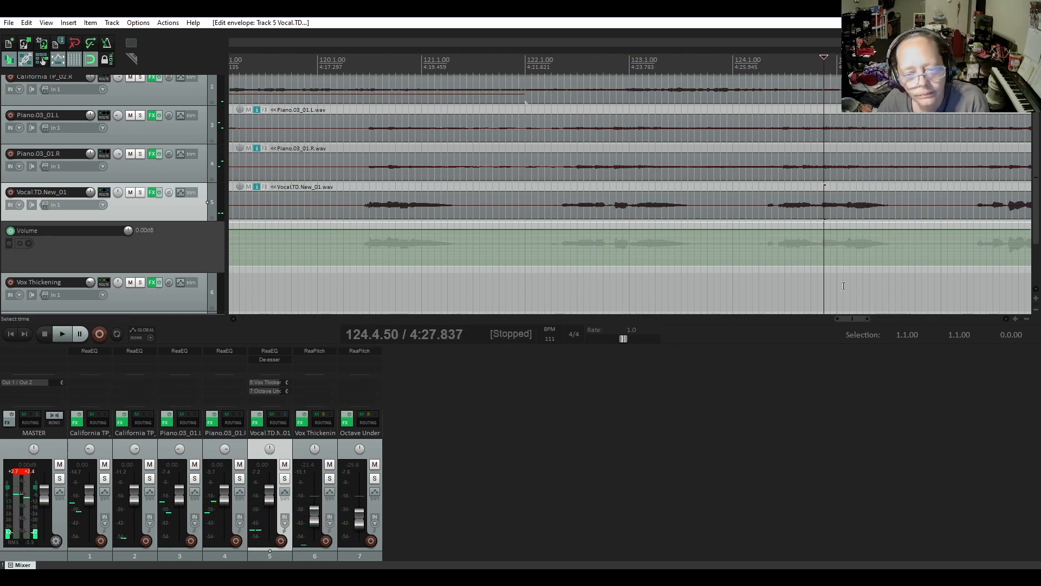
Play the vocal phrase briefly from 132.3.00 to check its level.
drag(846, 321, 890, 329)
click(744, 216)
key(space)
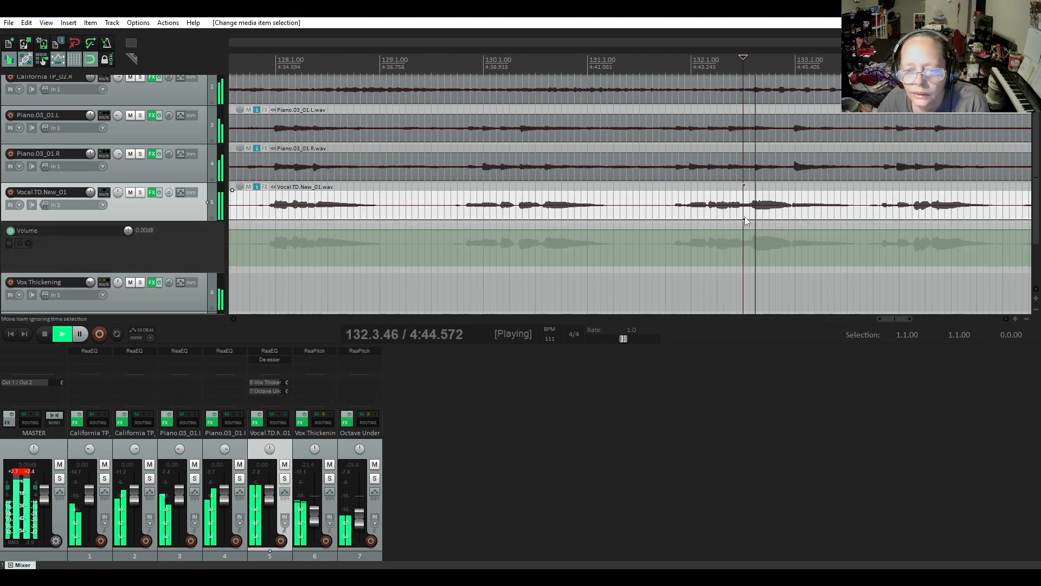
key(space)
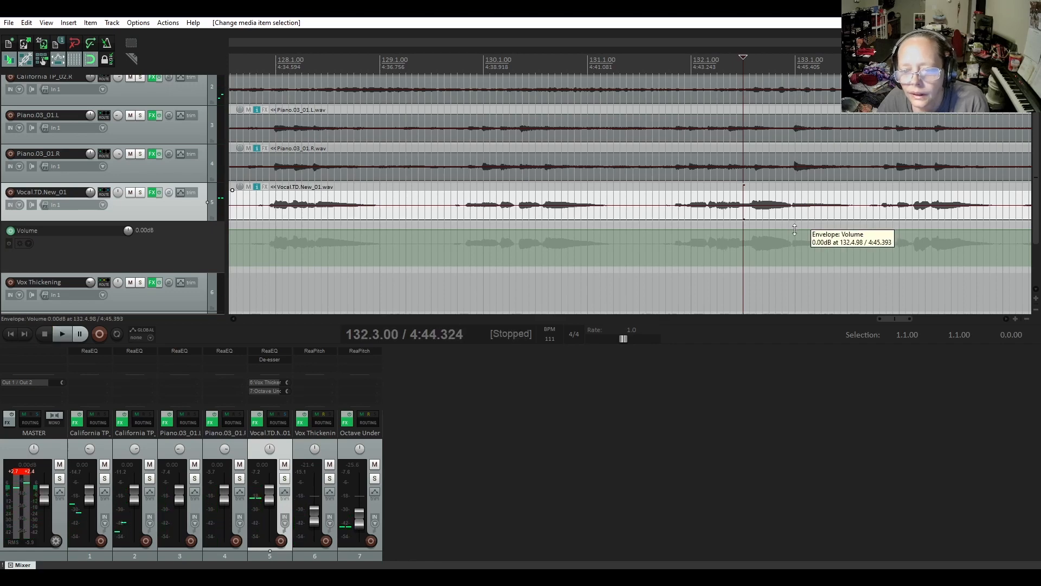
Add four Volume envelope points on the vocal around the quiet phrase end, from about 132.4.75 to 133.3.50.
click(792, 227)
click(789, 223)
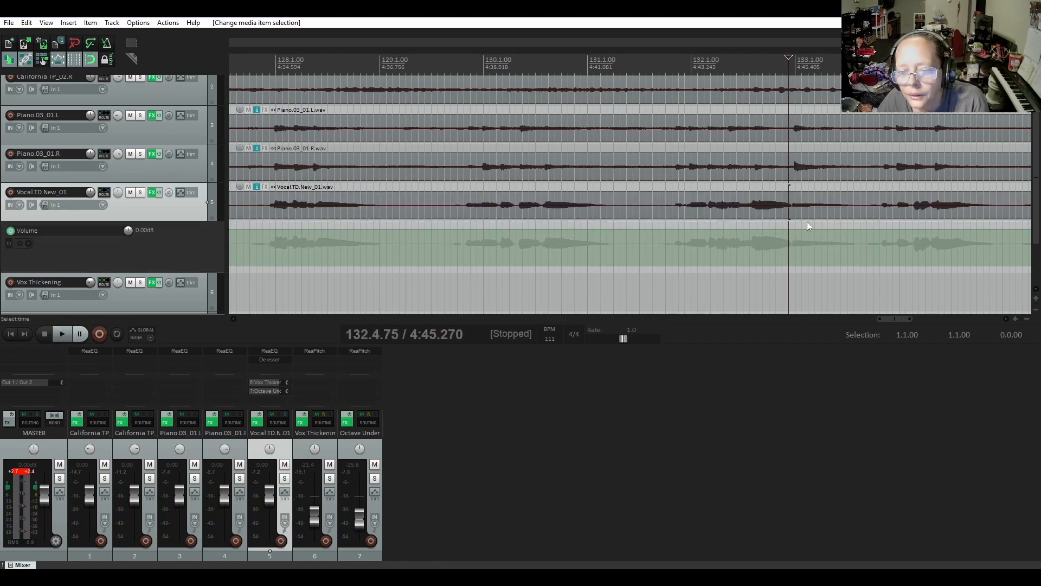
scroll(809, 218, up, 2)
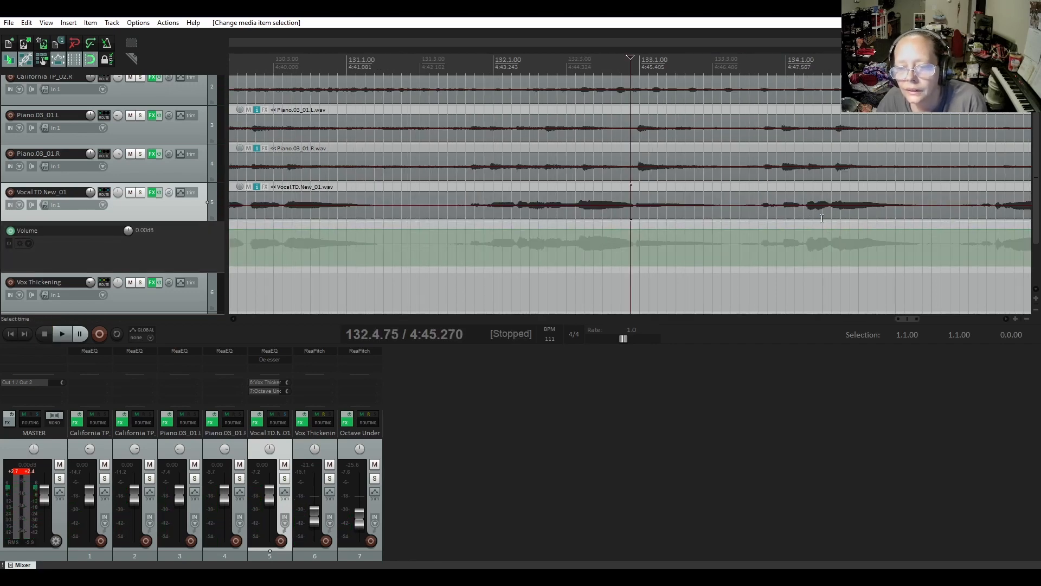
click(637, 231)
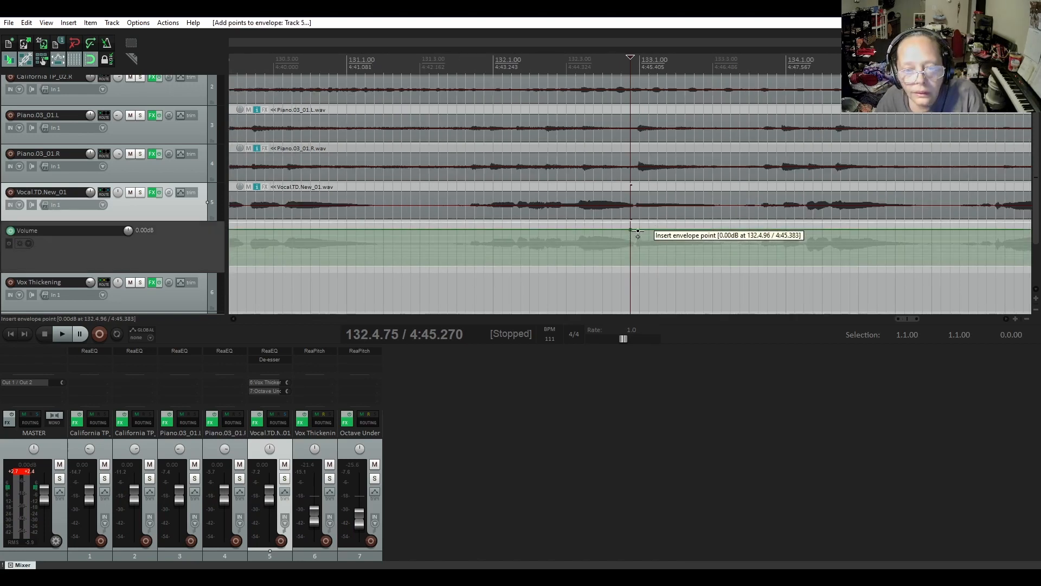
click(639, 231)
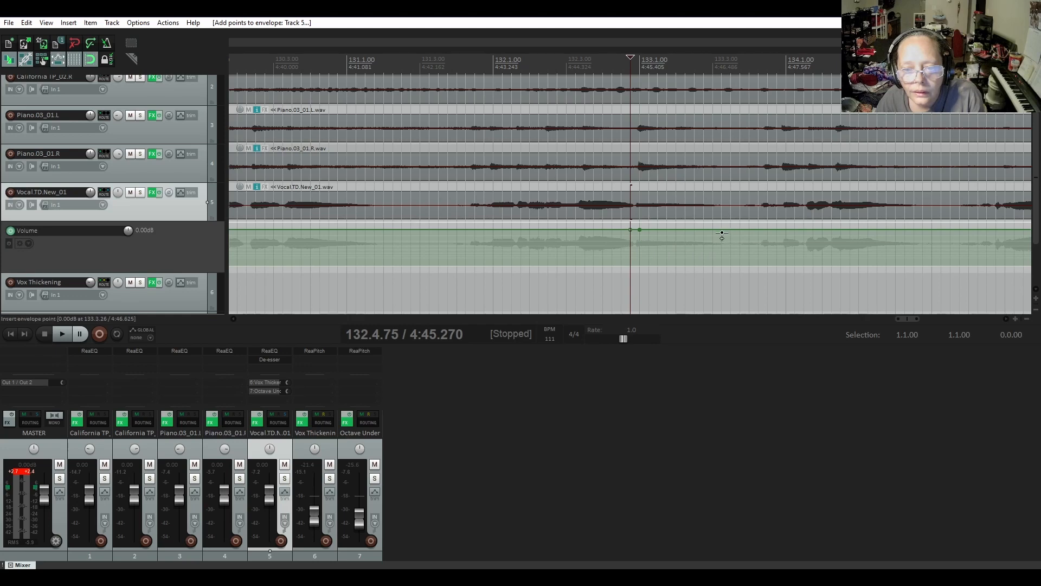
click(722, 231)
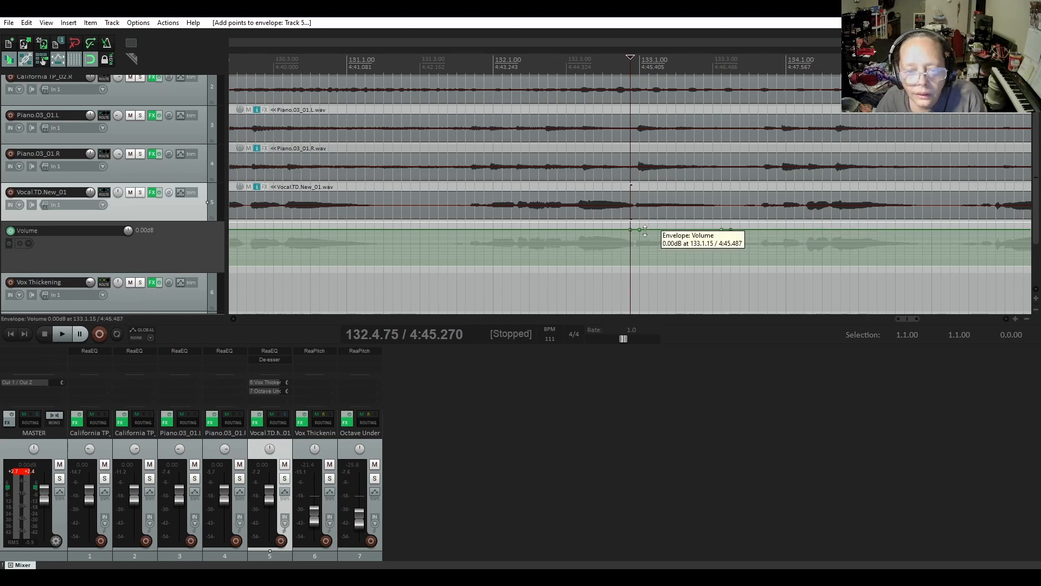
Move the second Volume point of the new group earlier to 132.4.89 and set its value to 0 dB.
scroll(643, 231, up, 3)
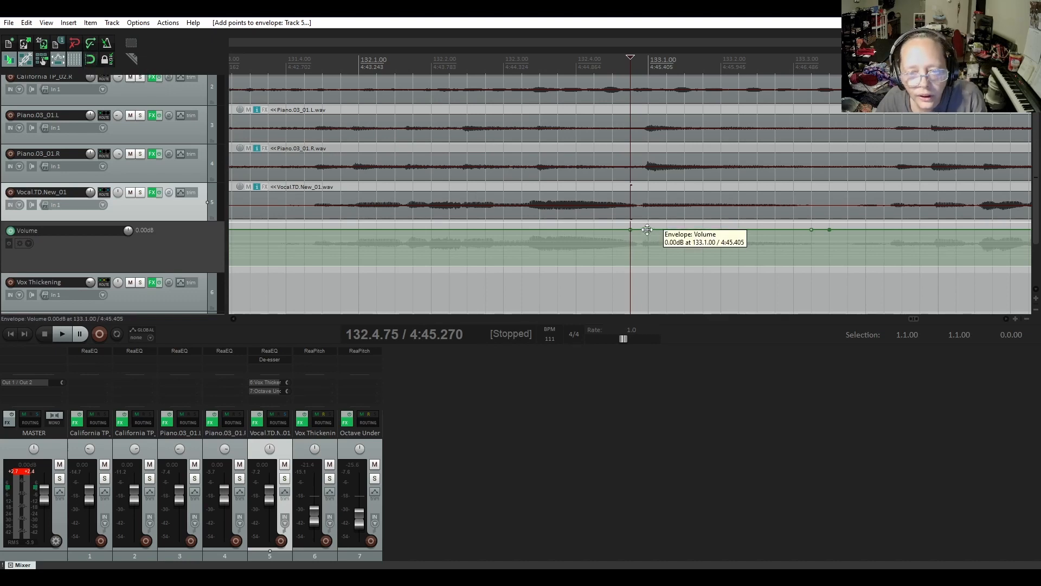
drag(647, 230, 640, 229)
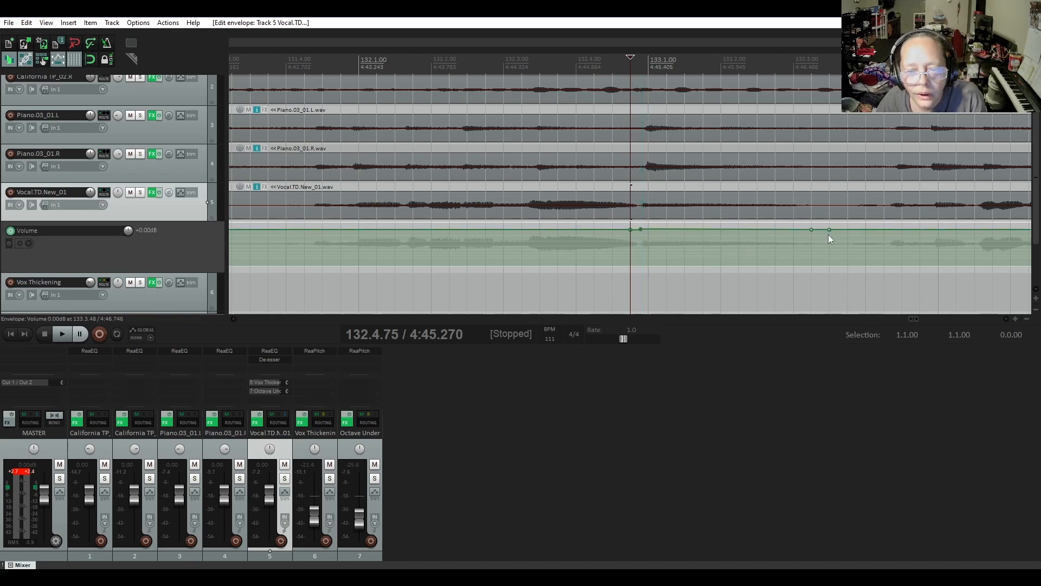
right_click(641, 230)
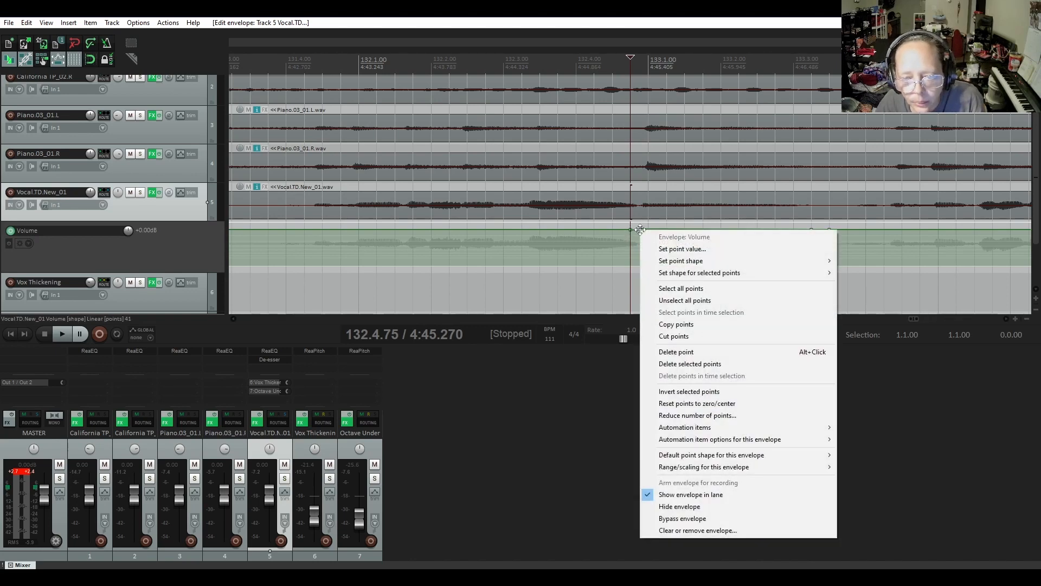
click(682, 245)
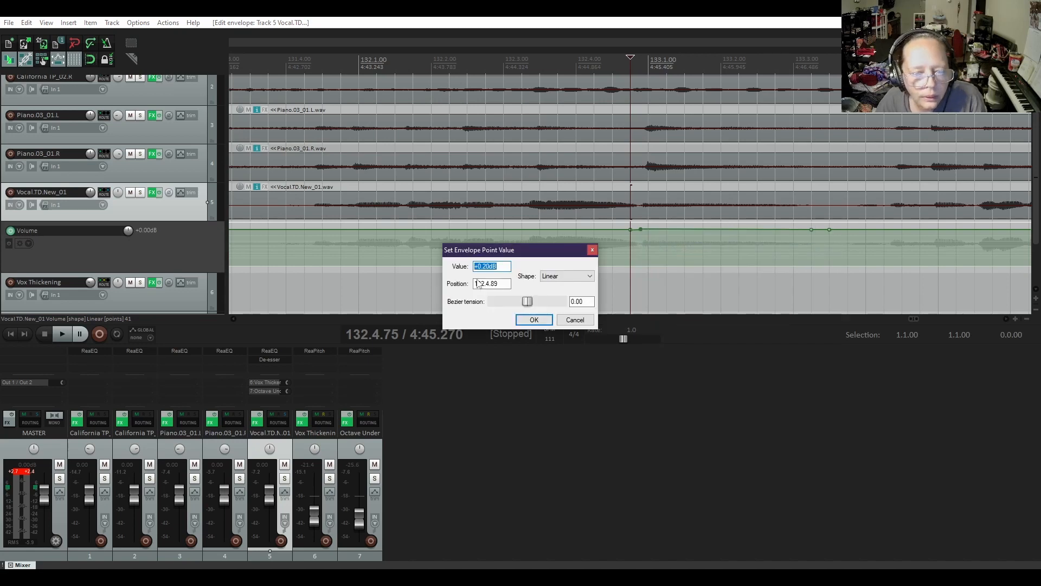
text(0)
key(Return)
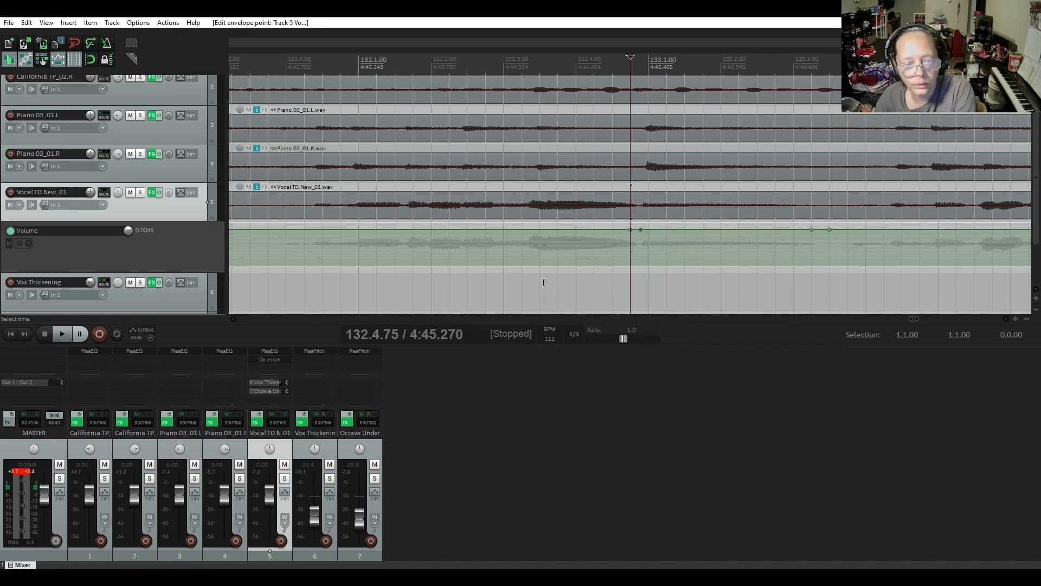
right_click(640, 230)
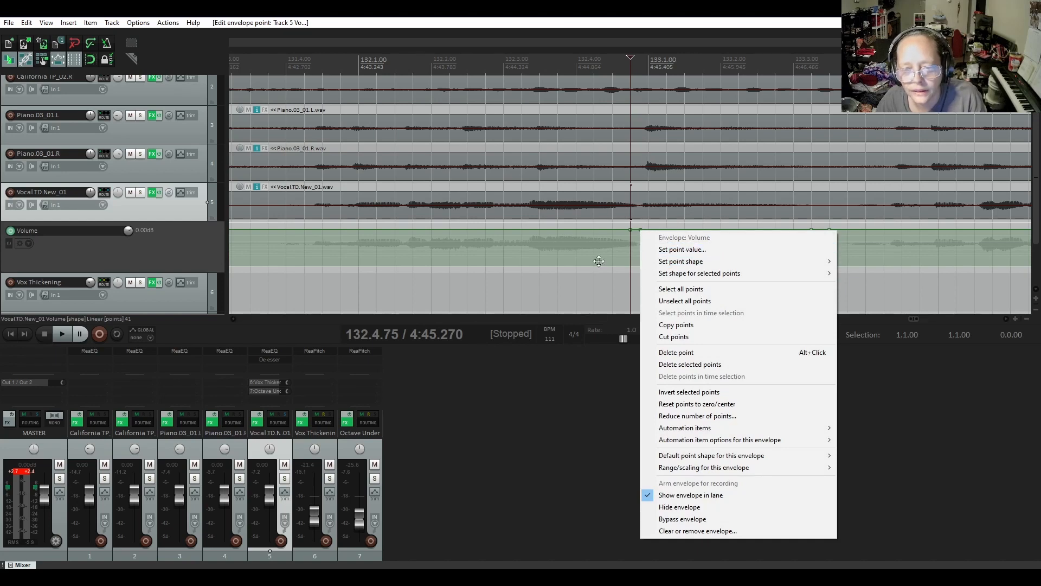
Raise the Volume envelope segment between the two inner points around measure 133 to +3.00 dB.
click(861, 299)
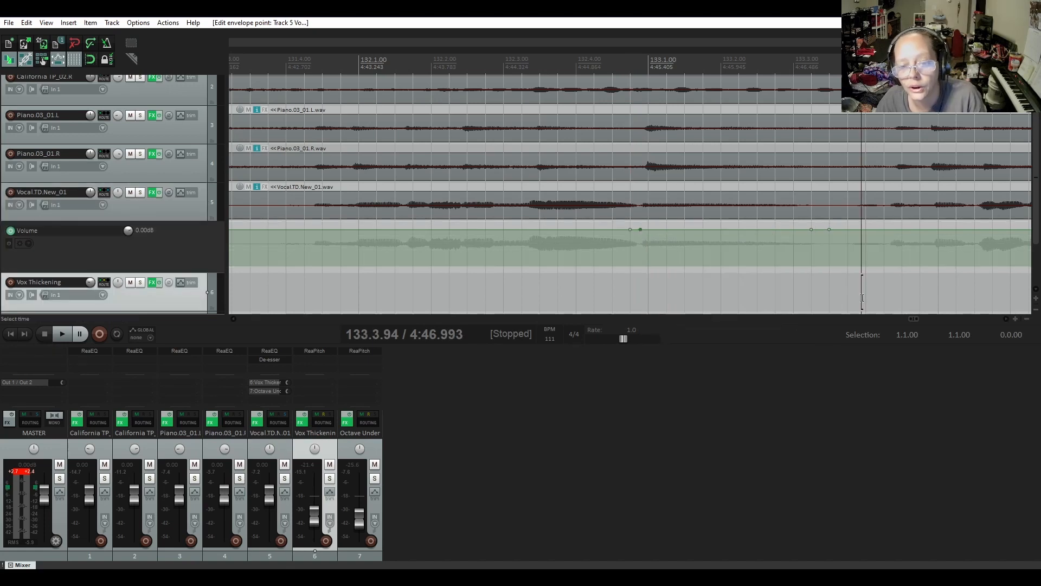
drag(675, 230, 675, 229)
scroll(542, 231, down, 3)
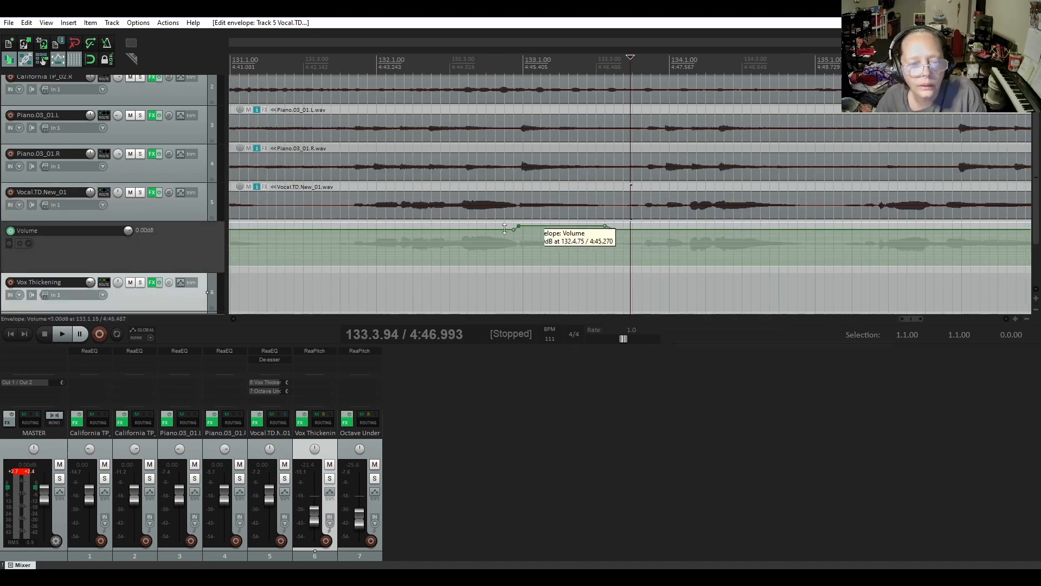
Play the song from 132.3.24 through measure 136 to check the boosted vocal phrase end.
click(458, 221)
key(space)
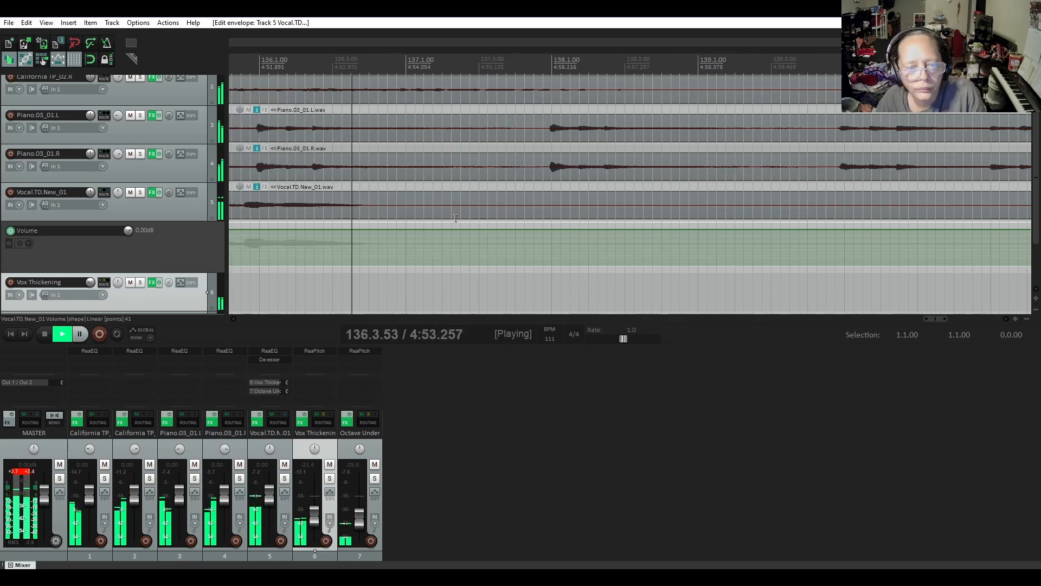
key(space)
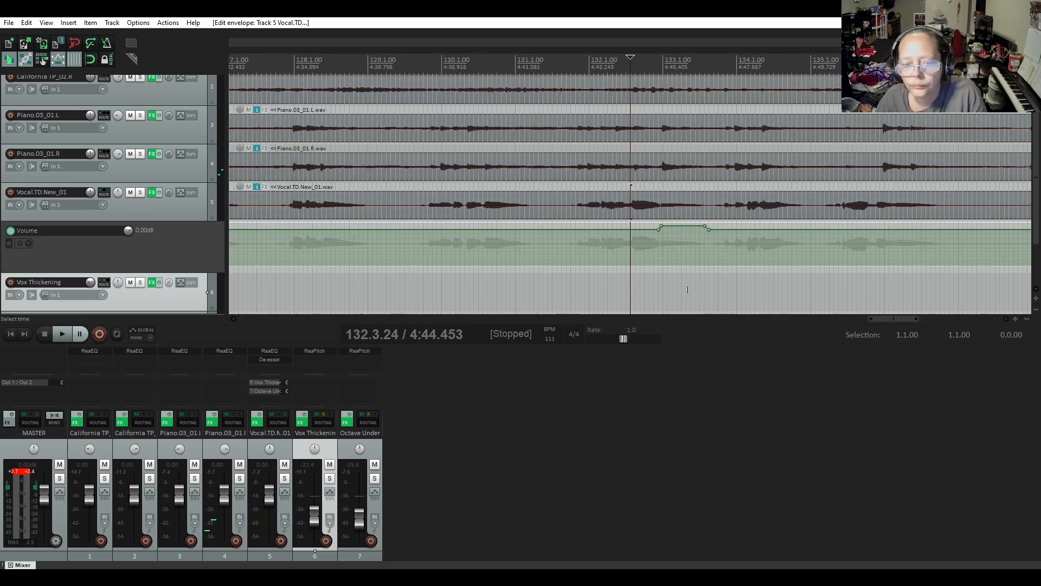
Add four Volume envelope points around the vocal's final quiet tail, from 136.1.51 to about 136.4.25.
drag(886, 320, 897, 322)
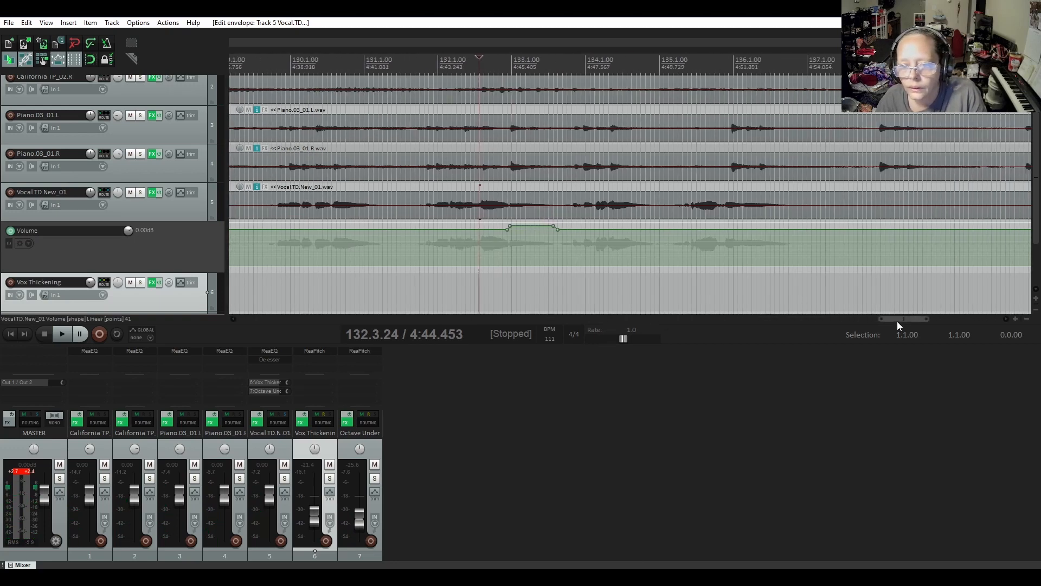
scroll(750, 209, left, 3)
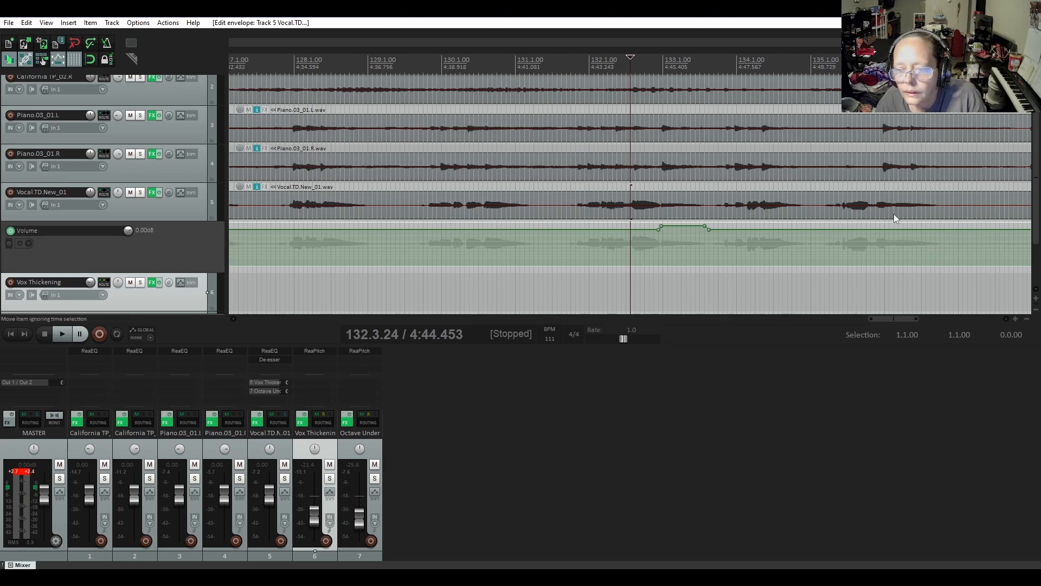
click(894, 214)
scroll(900, 213, right, 5)
scroll(685, 208, up, 2)
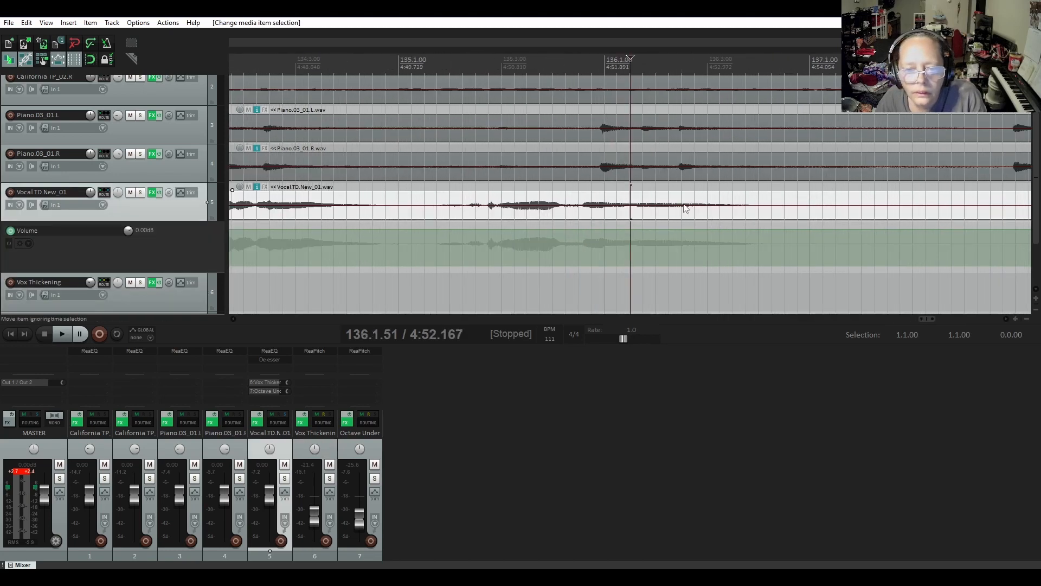
click(629, 230)
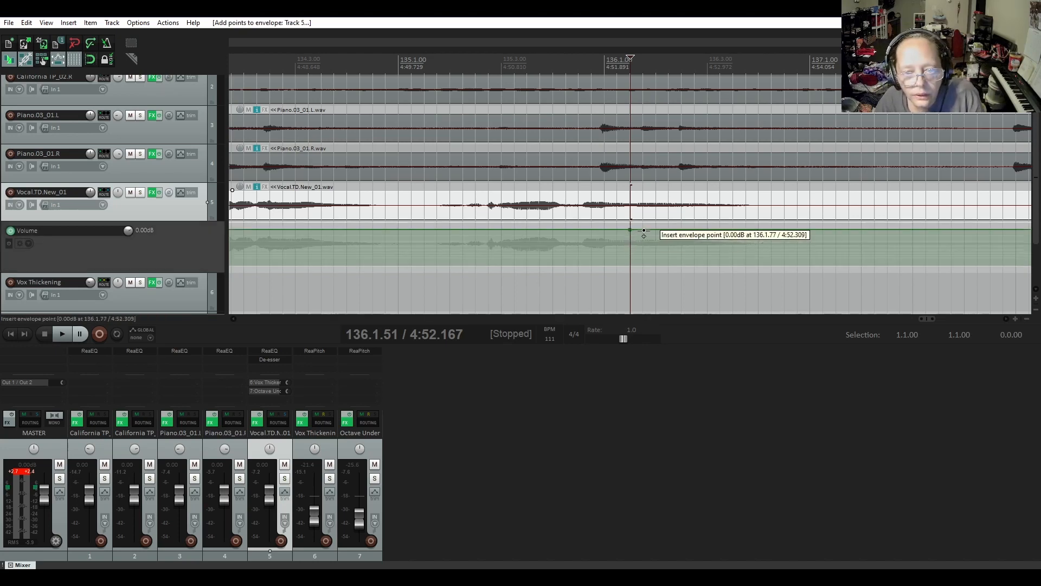
click(637, 230)
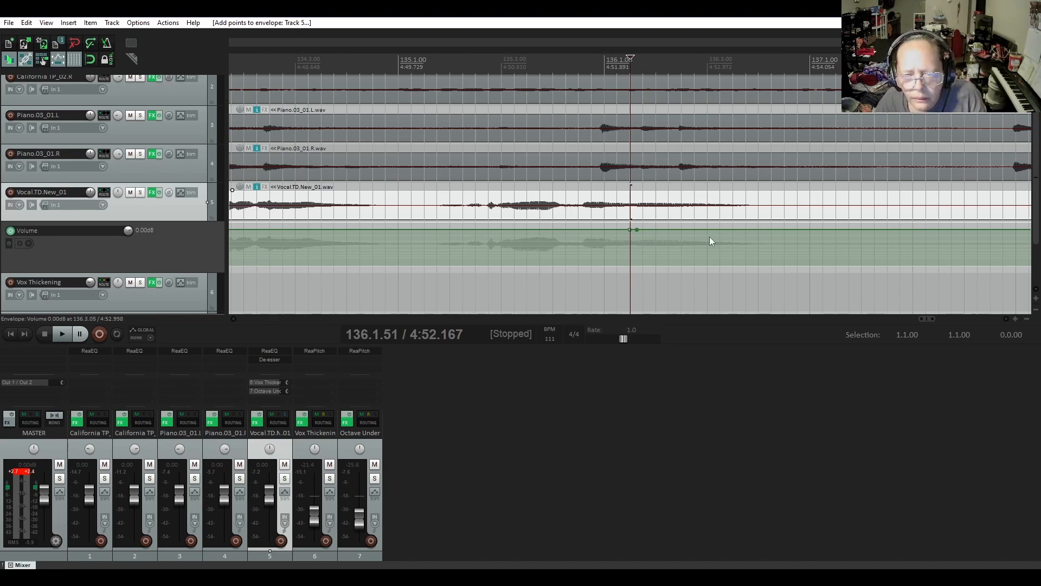
click(759, 230)
click(773, 230)
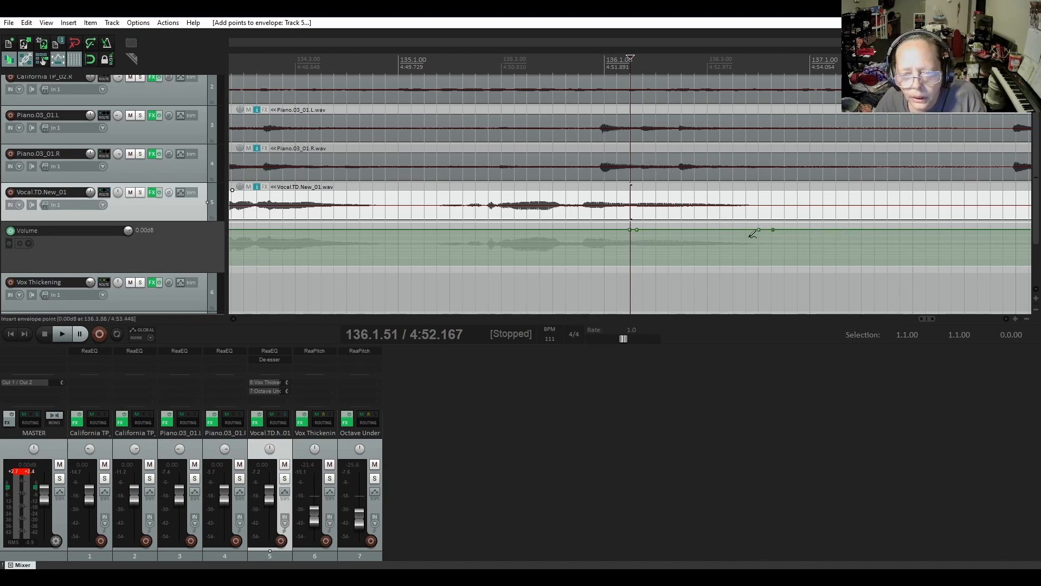
Raise the segment between the two inner points in measure 136 to about +3.2 dB and play from 135.2.28 to check it.
drag(683, 230, 683, 222)
click(465, 170)
key(space)
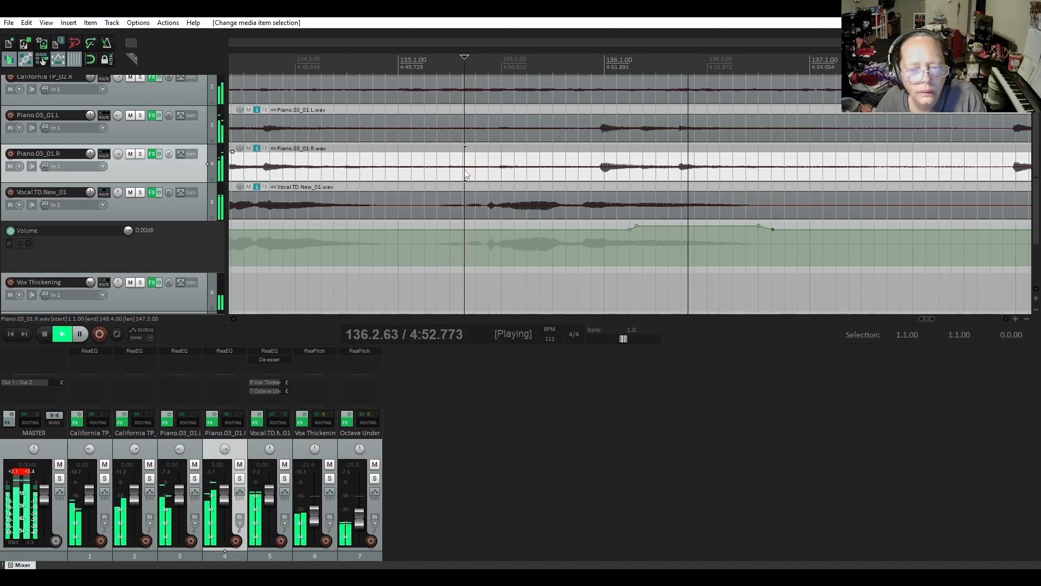
key(space)
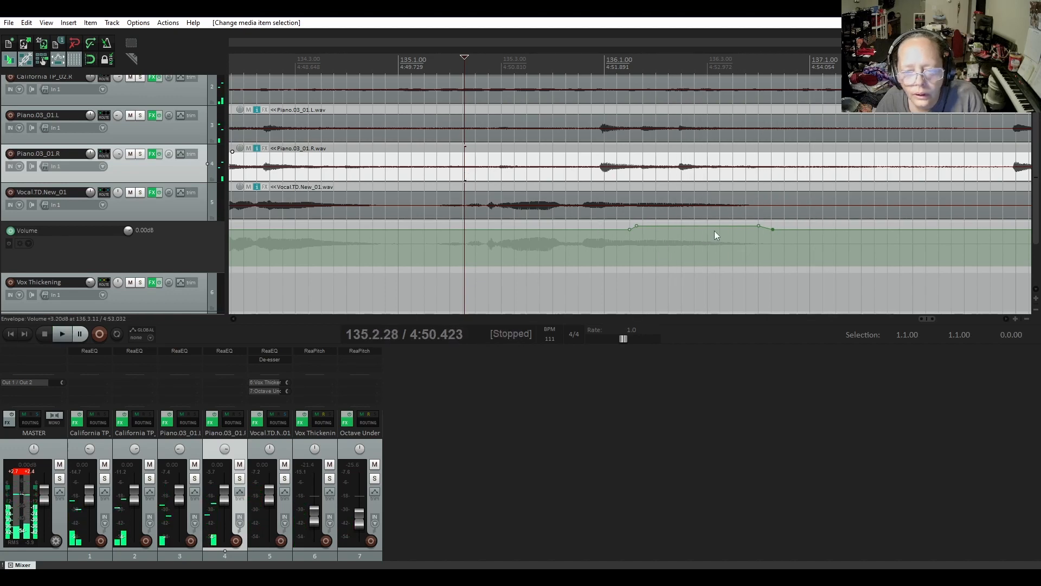
Lower the third Volume point in measure 136 so the boost slopes down across the vocal tail, and replay from 135.2.28.
drag(757, 225, 758, 228)
key(space)
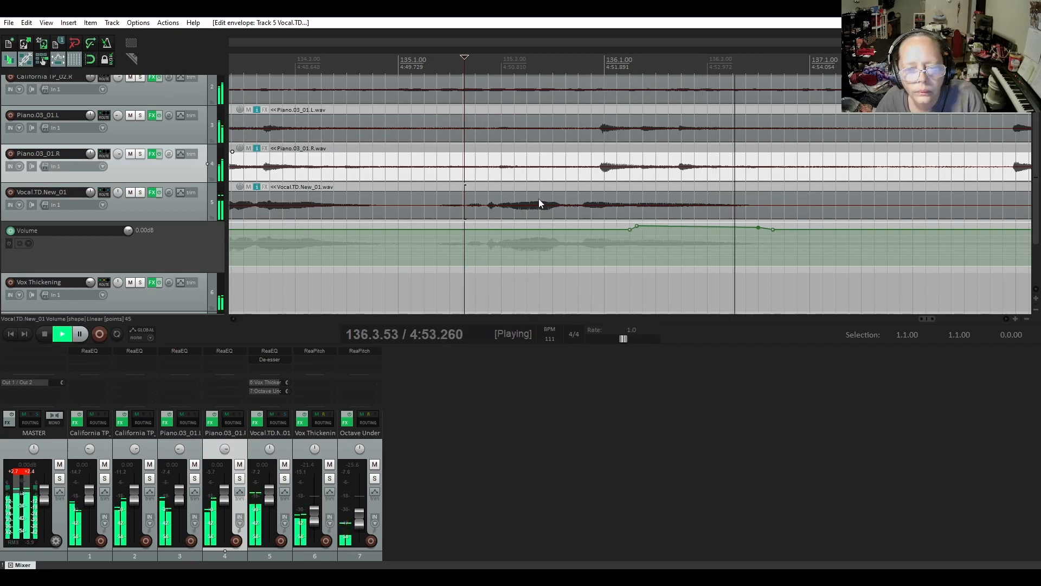
scroll(722, 226, down, 3)
scroll(721, 226, down, 2)
key(space)
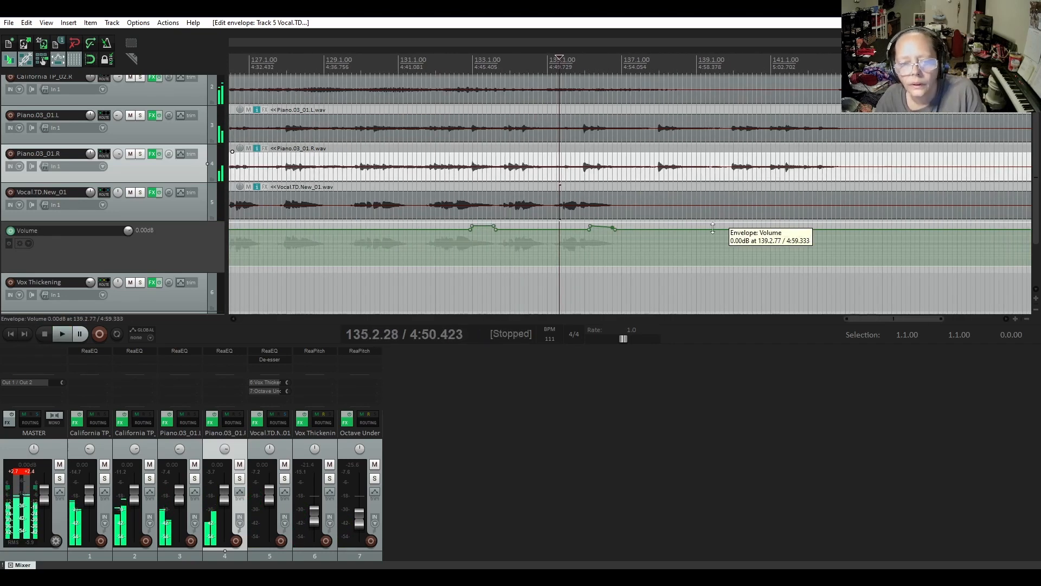